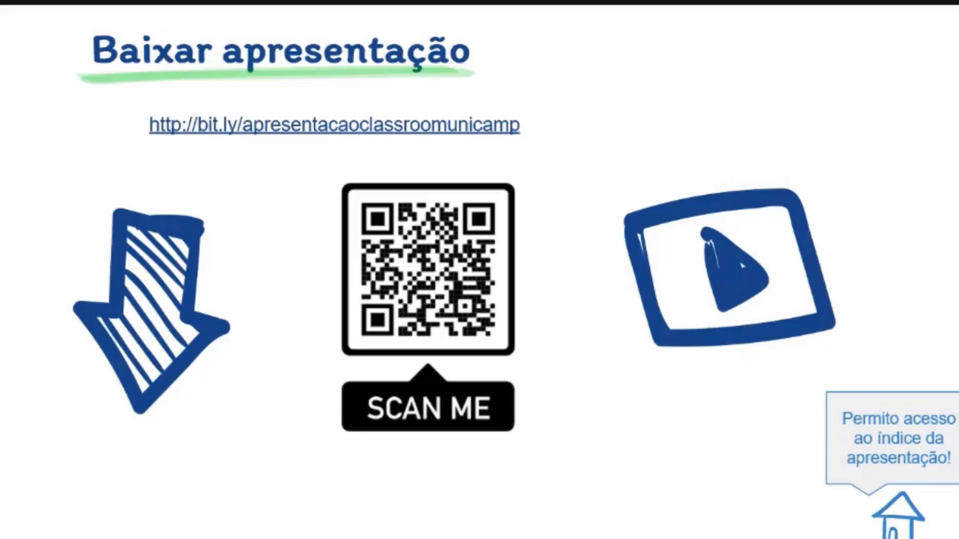
# Leave the Google Slides presentation and switch to the Google Classroom browser tab.
pyautogui.hotkey('ctrl', 'Tab')
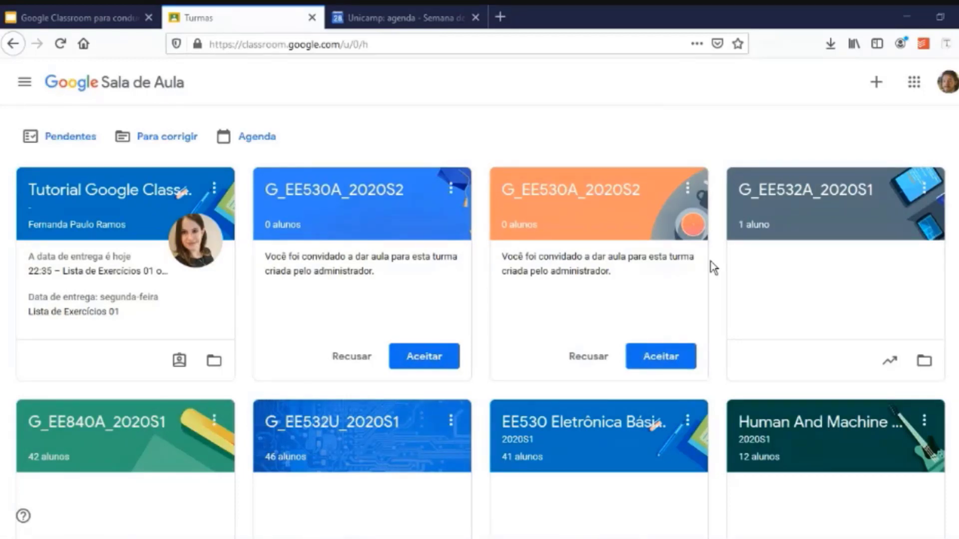
# Scroll the class grid and open the Human And Machine Hearing class.
pyautogui.scroll(-1, 719, 285)
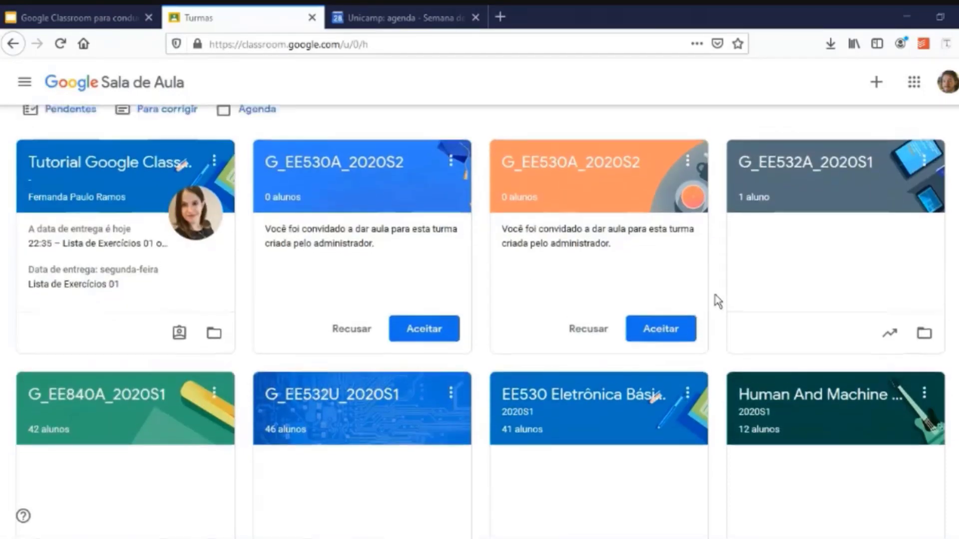
pyautogui.scroll(-3, 717, 300)
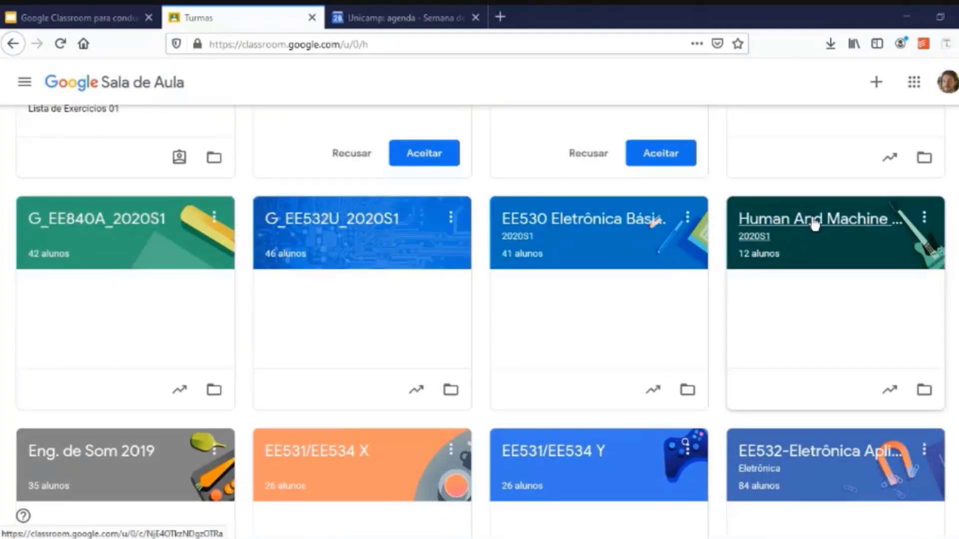
pyautogui.click(831, 222)
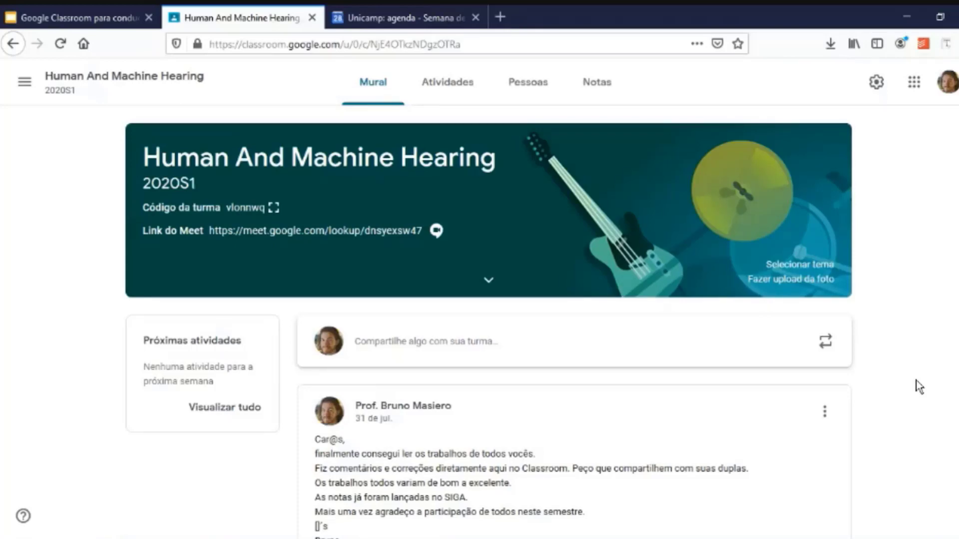
# Write an announcement reading 'bla bla bla' and check it goes to Todos os alunos.
pyautogui.click(496, 345)
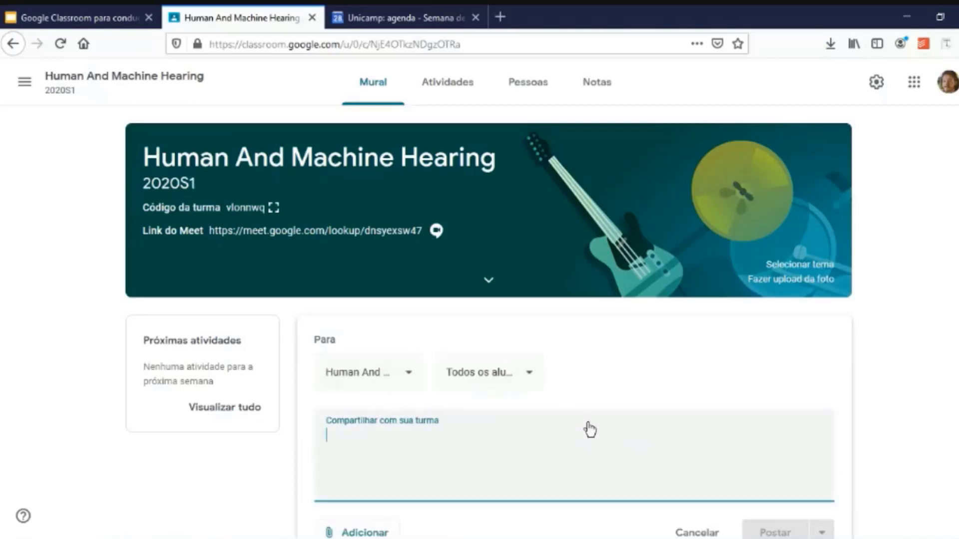
pyautogui.write('bla bla bla')
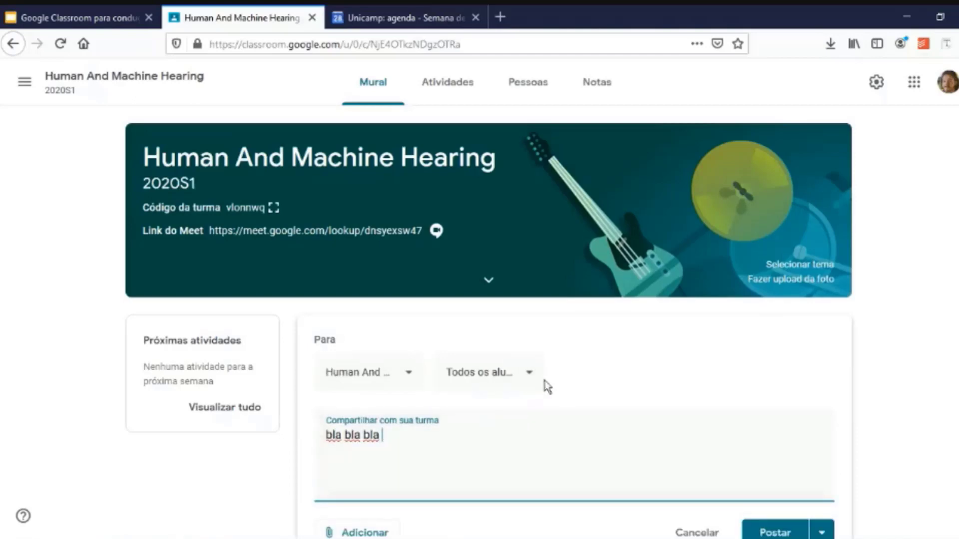
pyautogui.click(505, 381)
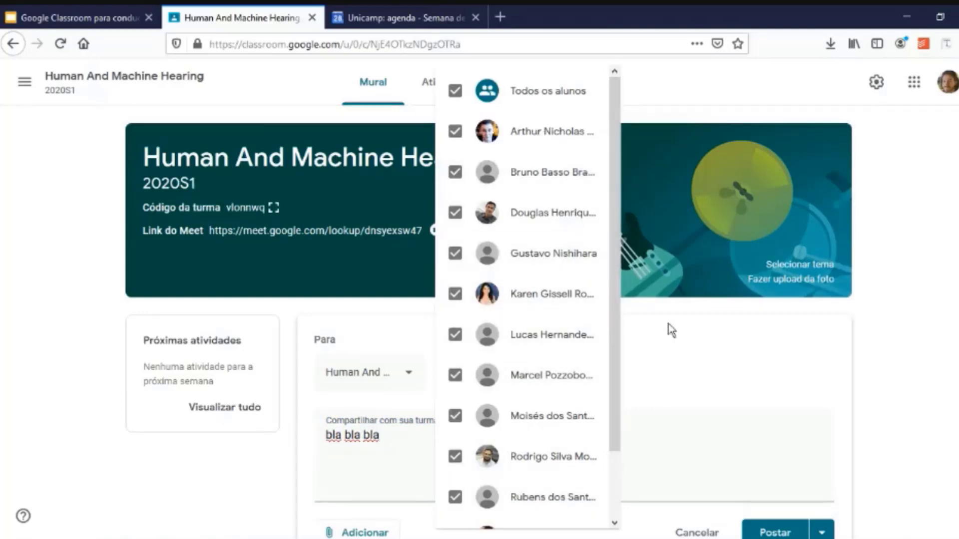
pyautogui.click(658, 345)
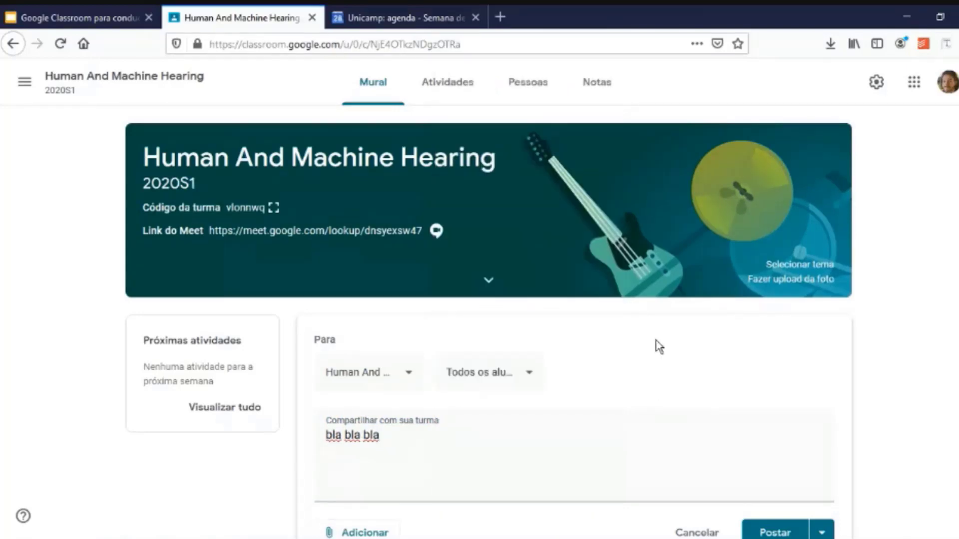
# Look through the Adicionar attachment options and the Postar menu without posting.
pyautogui.scroll(-1, 446, 418)
pyautogui.click(363, 509)
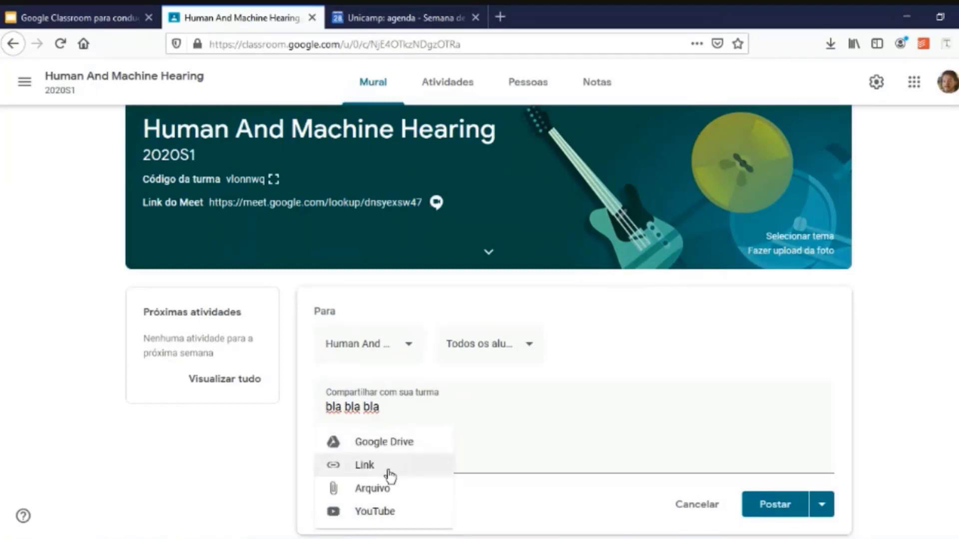
pyautogui.click(823, 504)
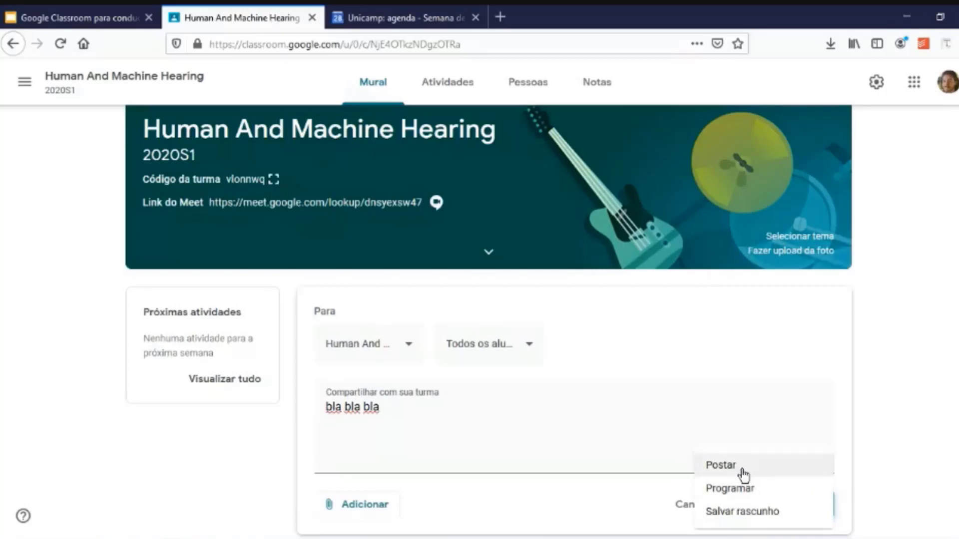
pyautogui.click(924, 443)
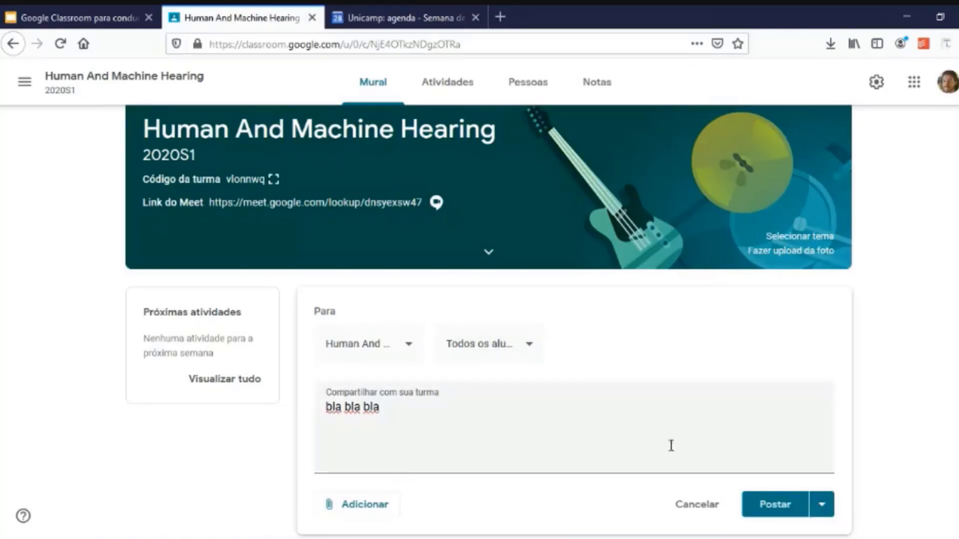
pyautogui.click(822, 505)
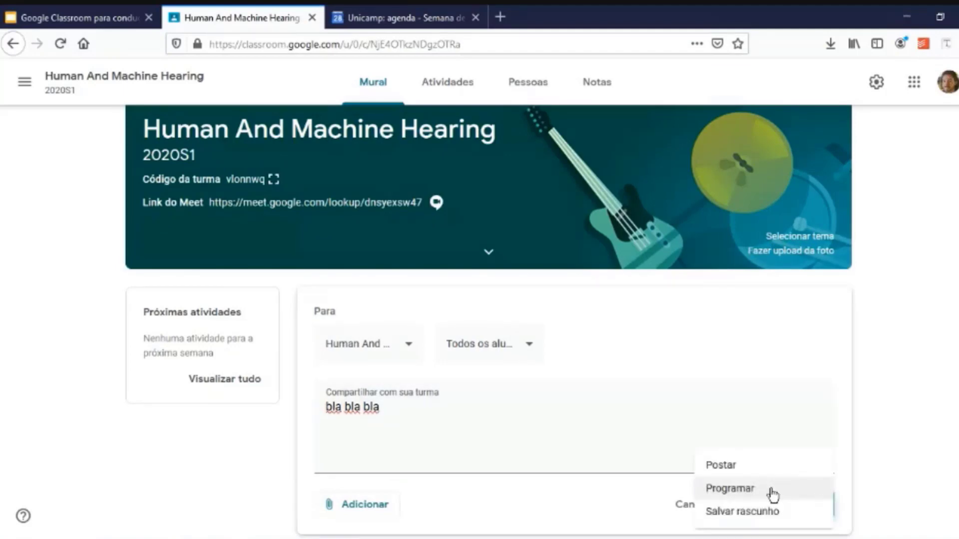
pyautogui.click(772, 492)
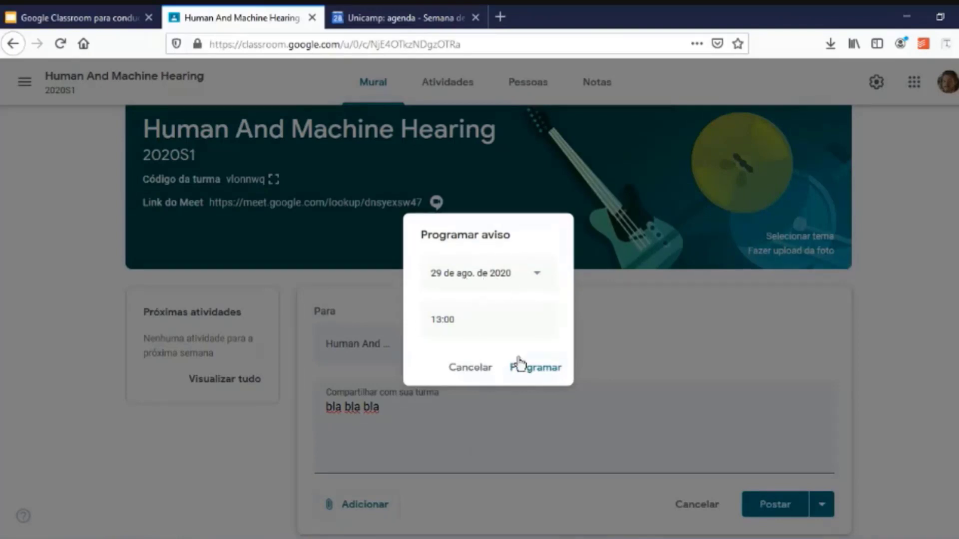
pyautogui.click(476, 376)
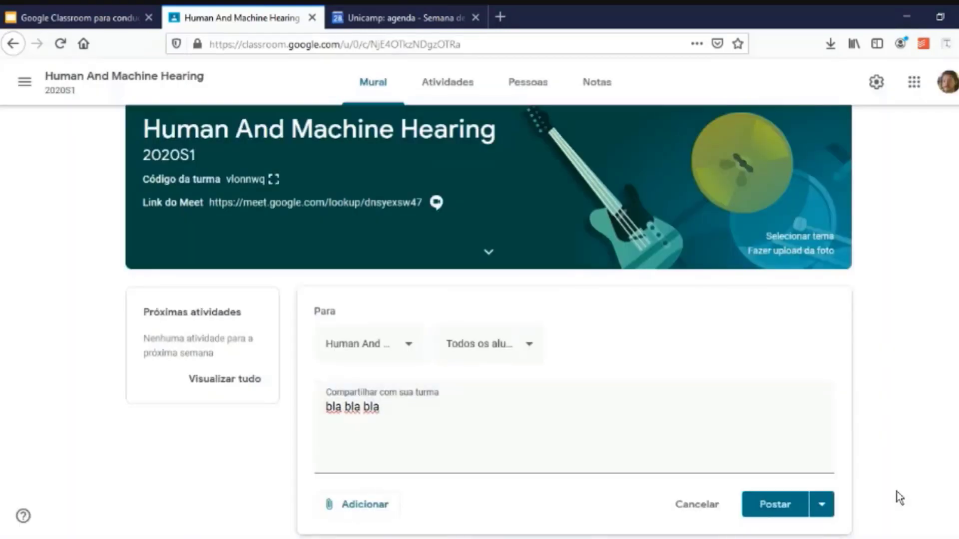
pyautogui.scroll(-3, 897, 492)
pyautogui.scroll(3, 897, 491)
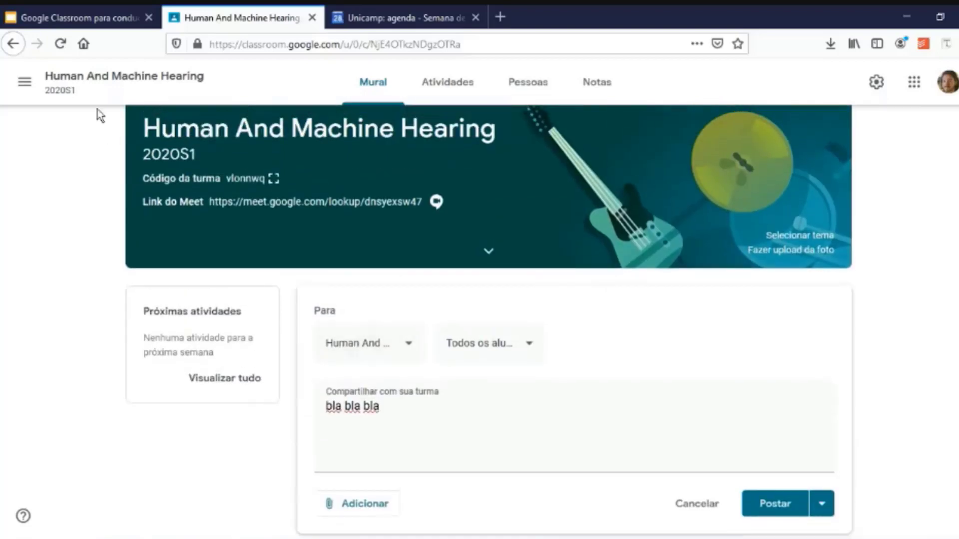
pyautogui.click(27, 85)
pyautogui.click(492, 334)
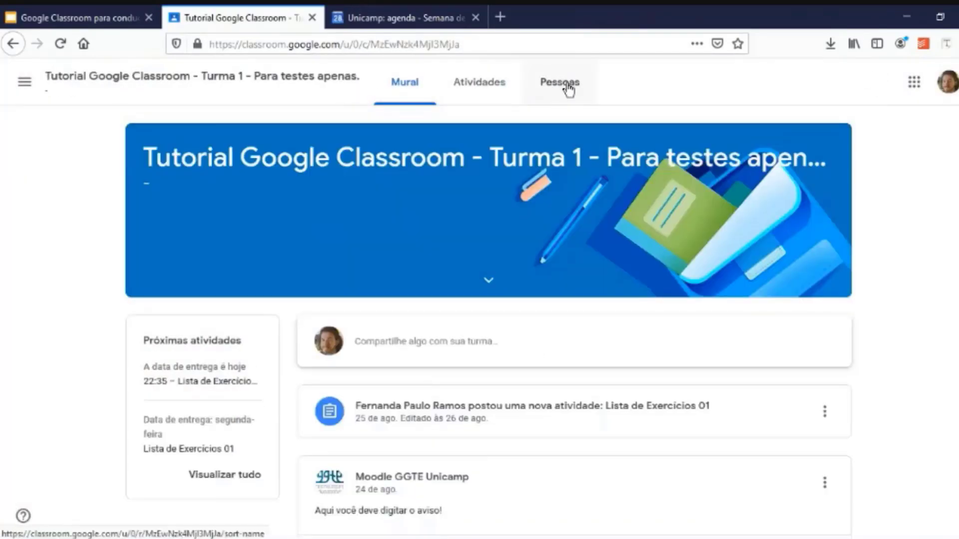
# Check the Pessoas list, then start a class announcement reading 'bla bla bla'.
pyautogui.click(569, 89)
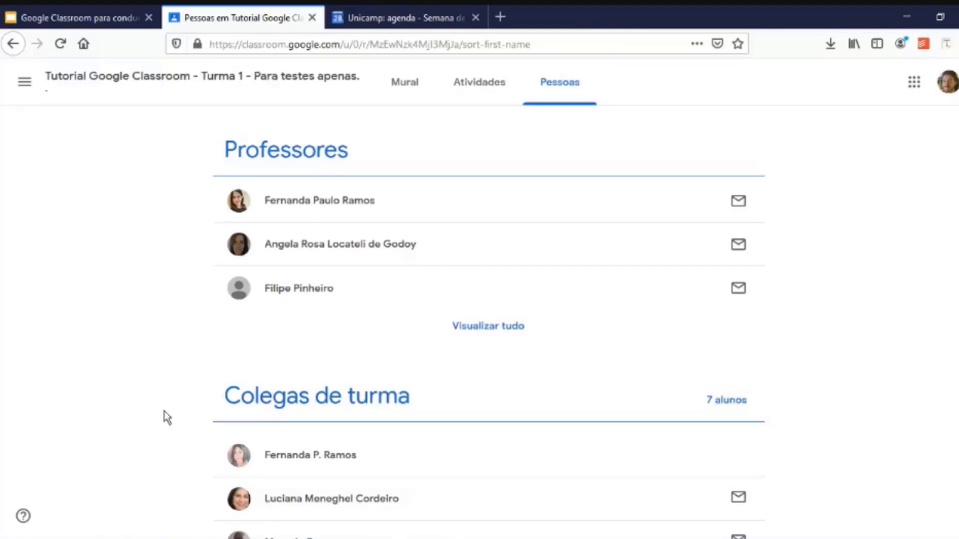
pyautogui.scroll(-3, 166, 417)
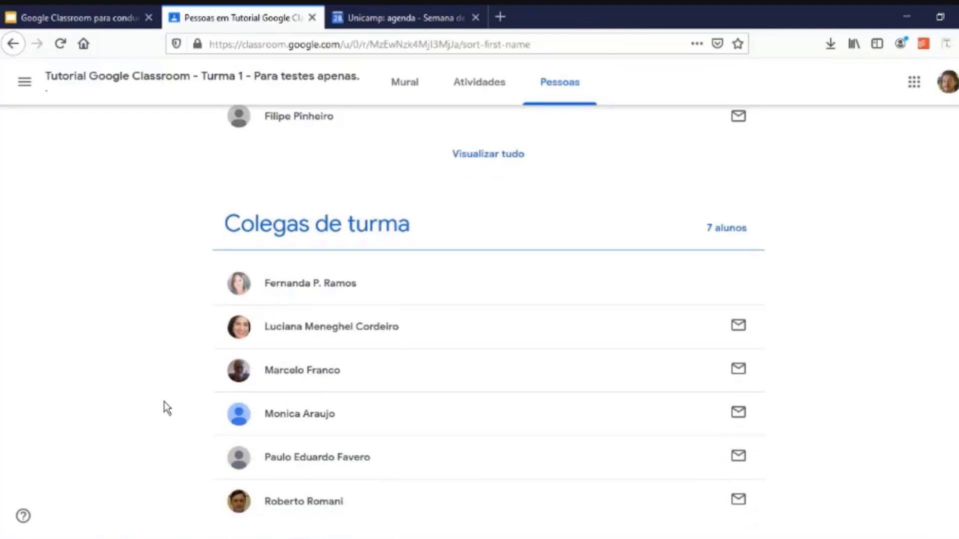
pyautogui.scroll(3, 167, 402)
pyautogui.scroll(-3, 166, 399)
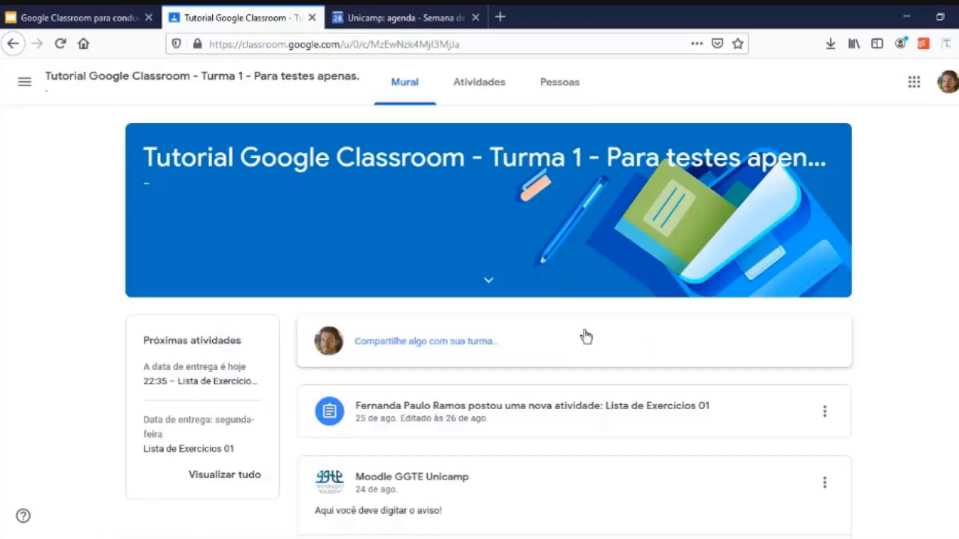
pyautogui.click(586, 337)
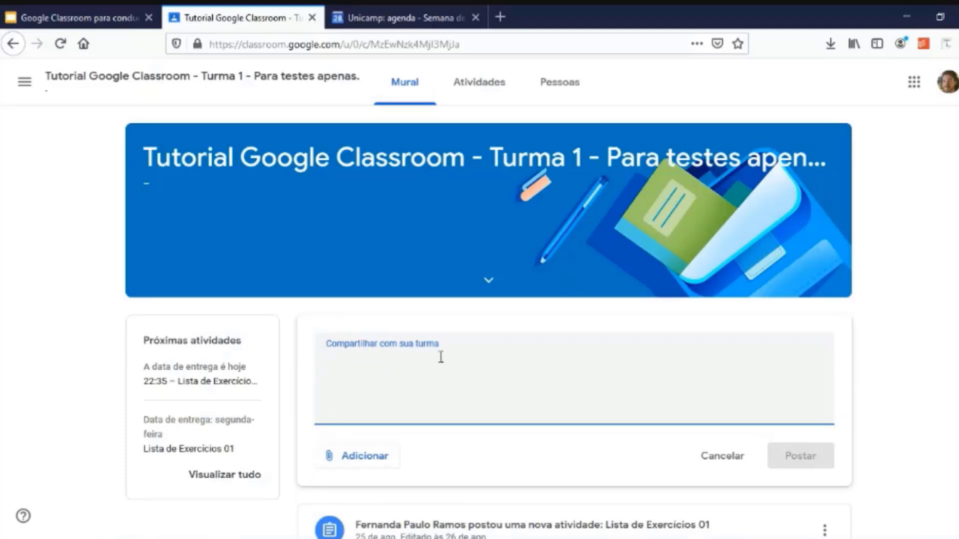
pyautogui.write('bla bla bla')
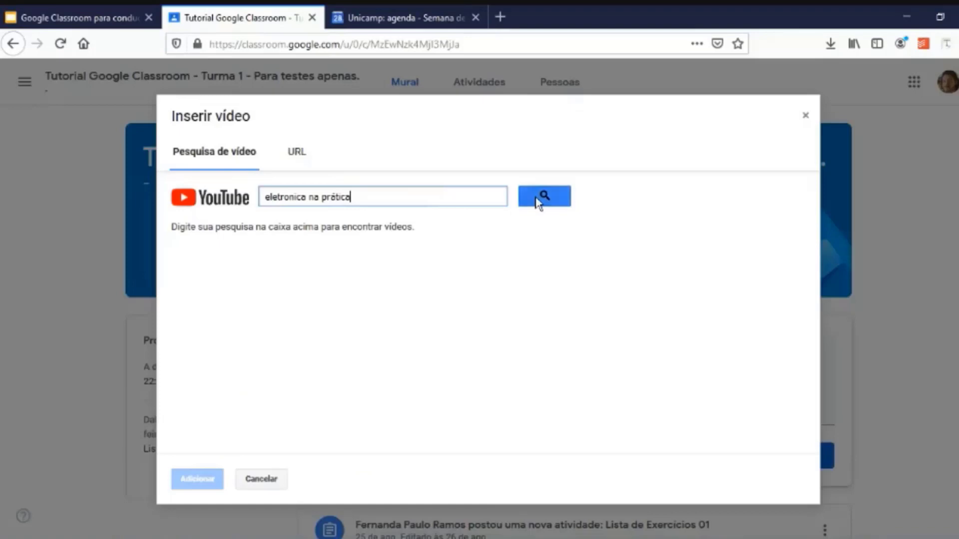
# Attach the first 'Eletrônica na Prática' YouTube video and post the announcement.
pyautogui.click(539, 200)
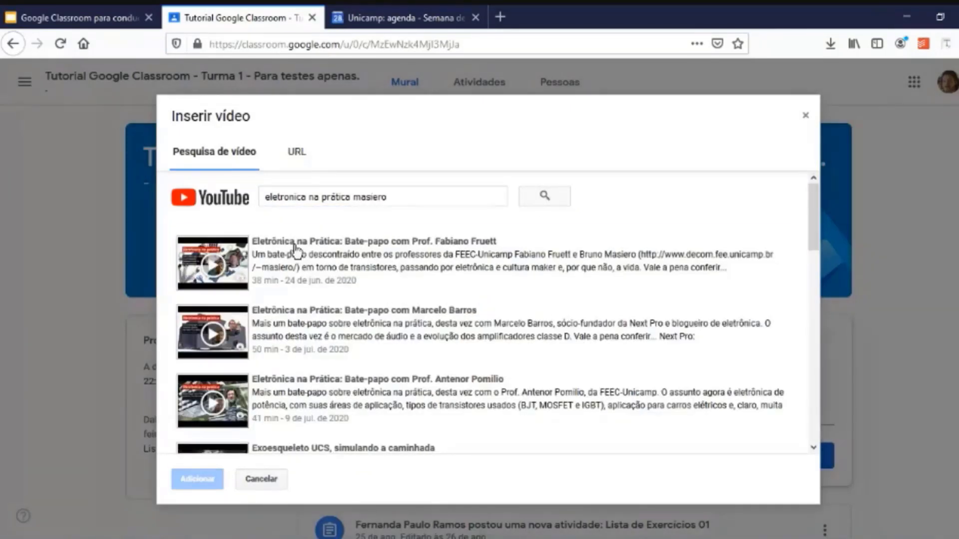
pyautogui.click(295, 251)
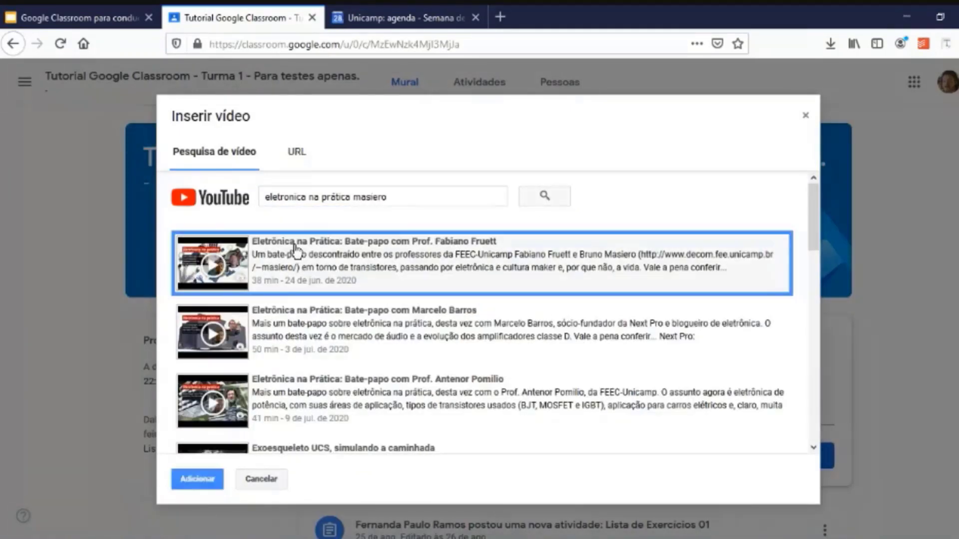
pyautogui.click(200, 480)
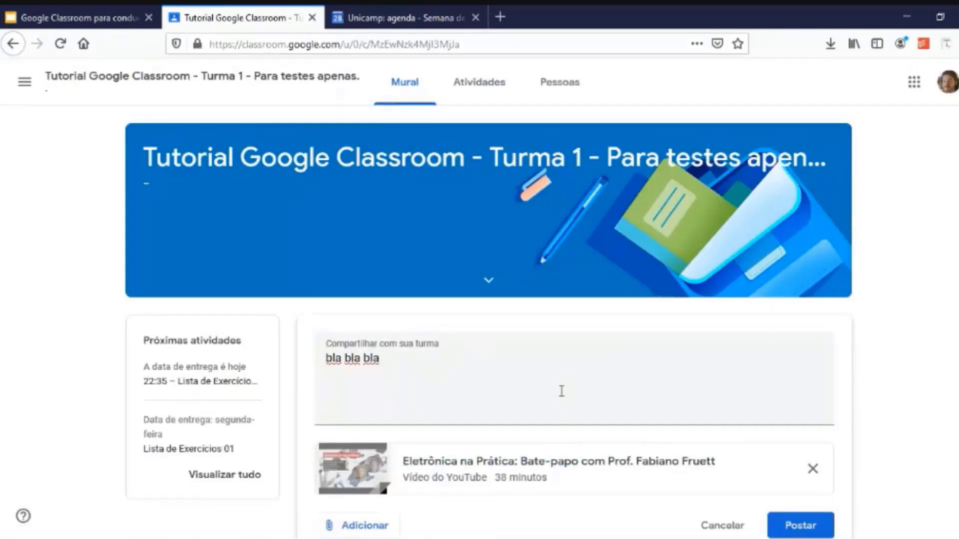
pyautogui.scroll(-2, 886, 444)
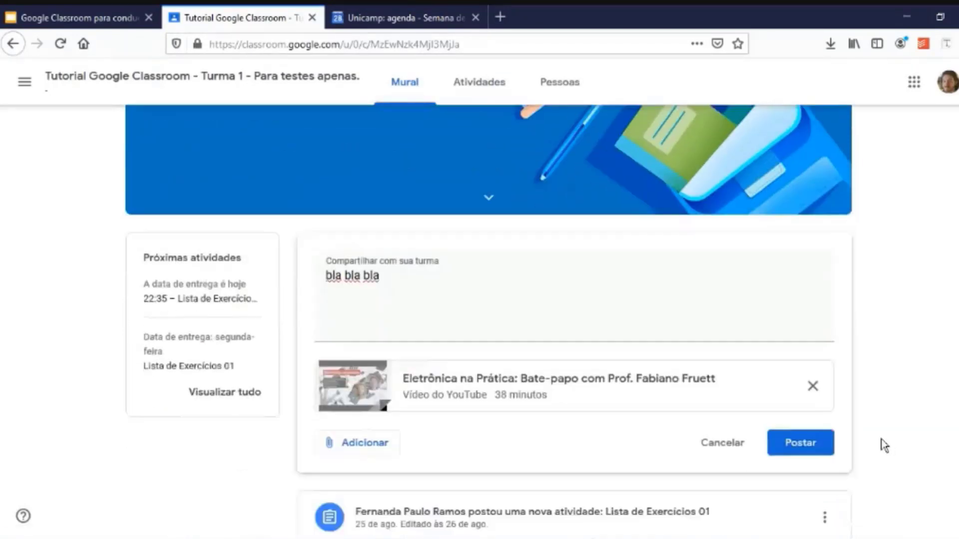
pyautogui.click(800, 443)
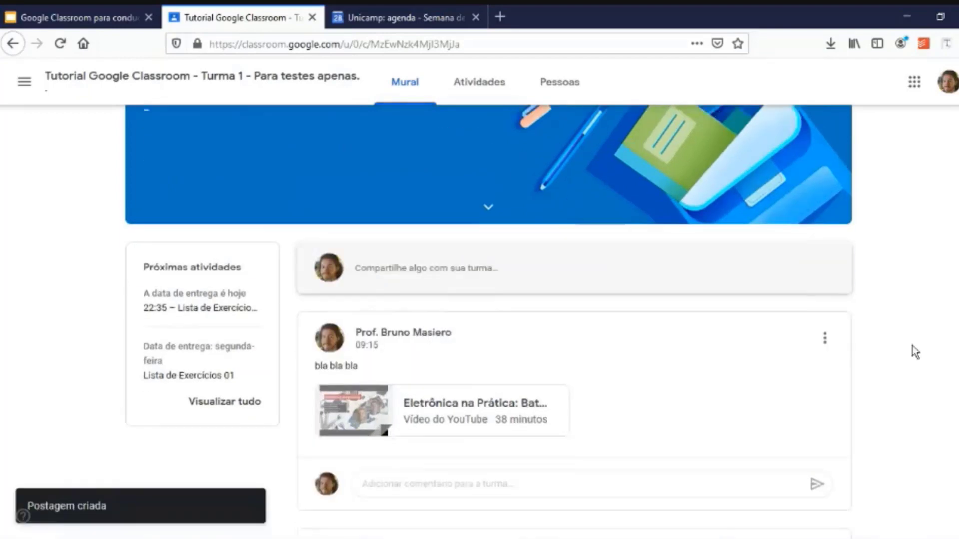
pyautogui.scroll(-1, 914, 351)
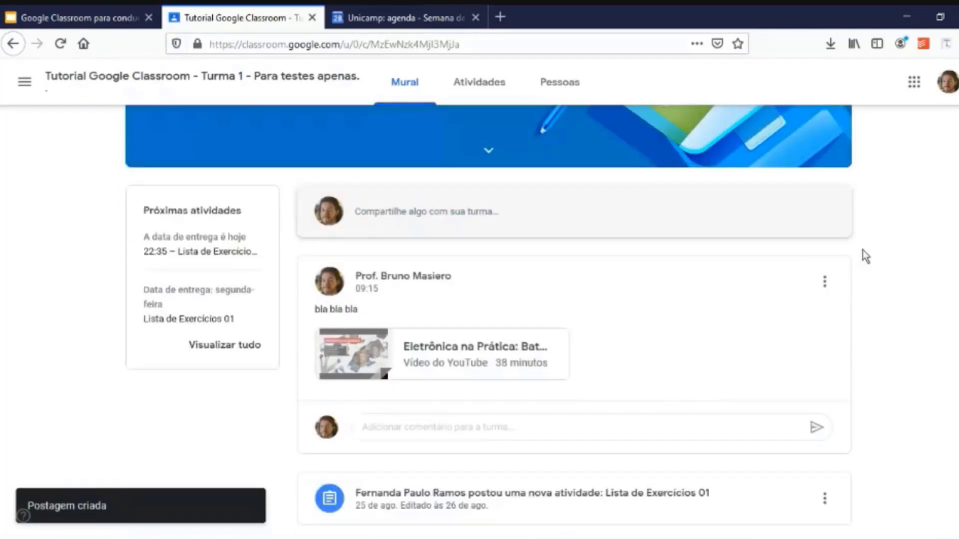
pyautogui.scroll(3, 862, 250)
pyautogui.click(554, 83)
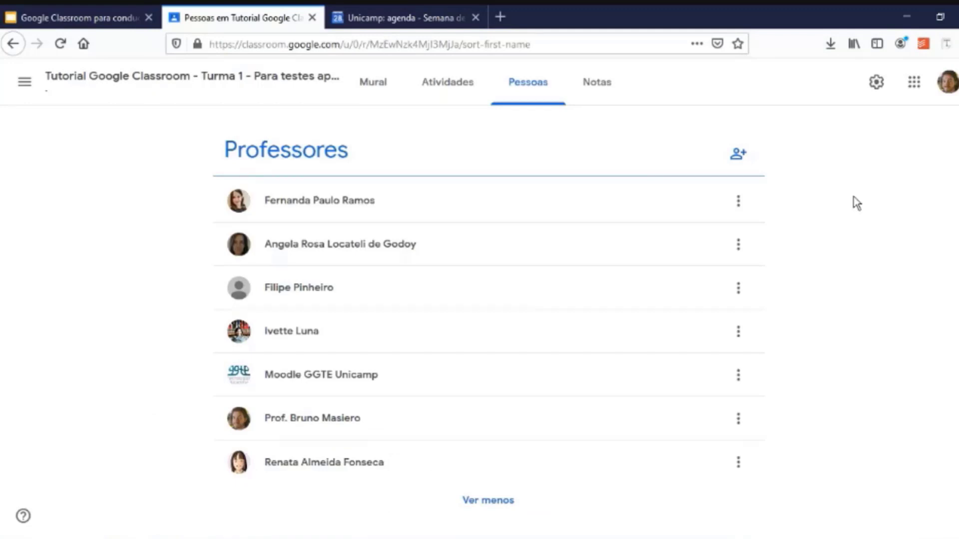
pyautogui.click(736, 155)
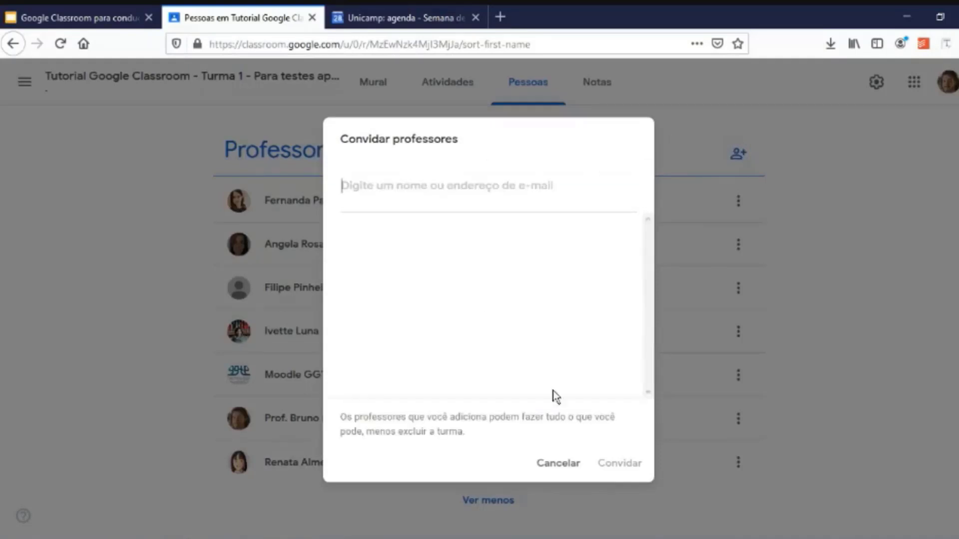
pyautogui.click(558, 463)
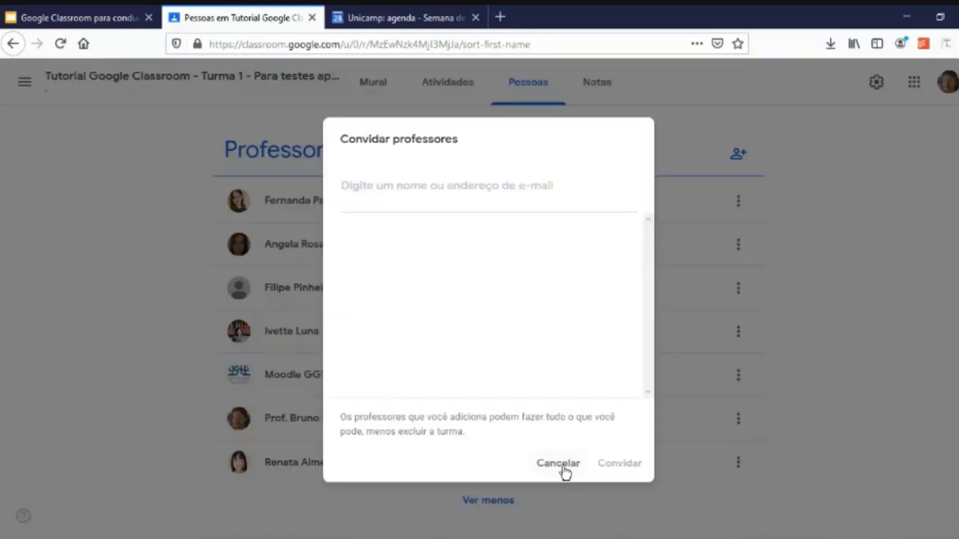
pyautogui.click(563, 469)
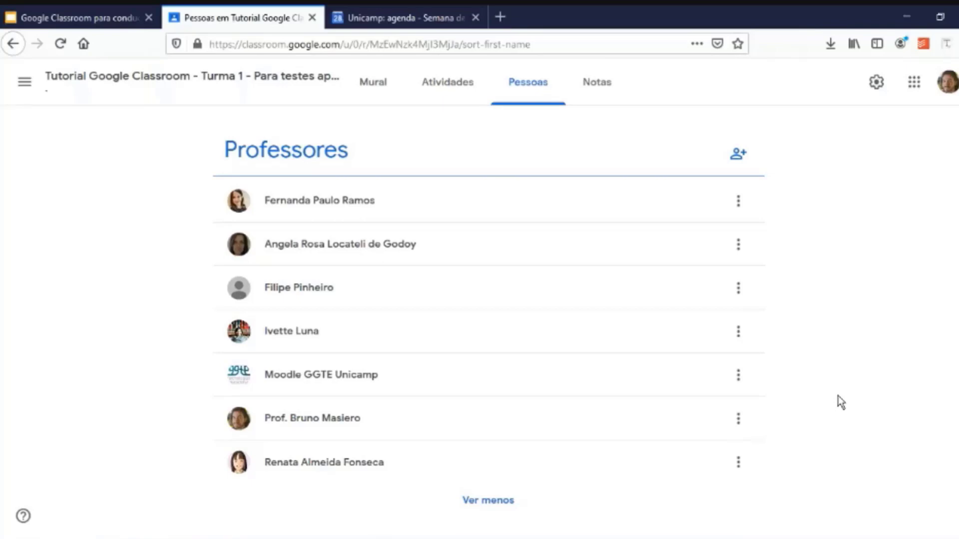
pyautogui.scroll(-6, 620, 459)
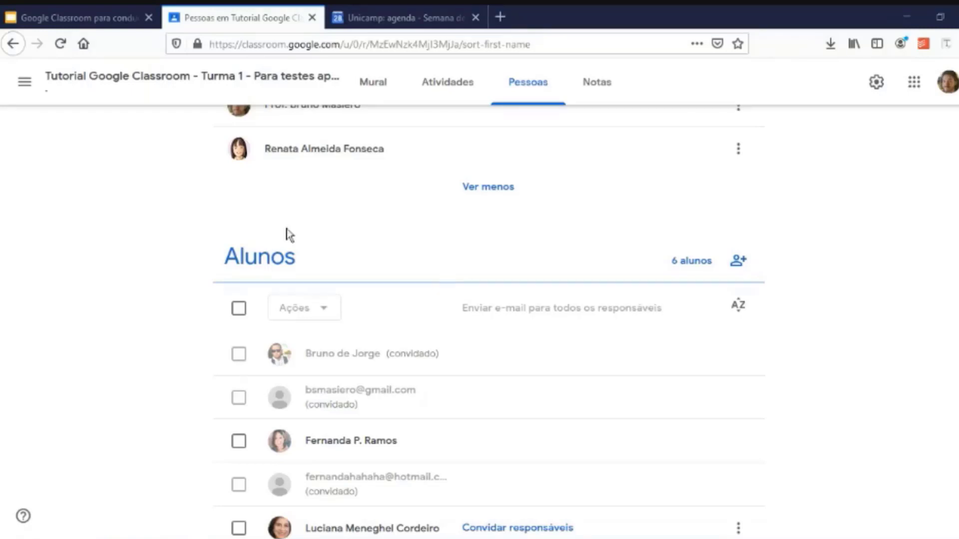
pyautogui.scroll(6, 764, 252)
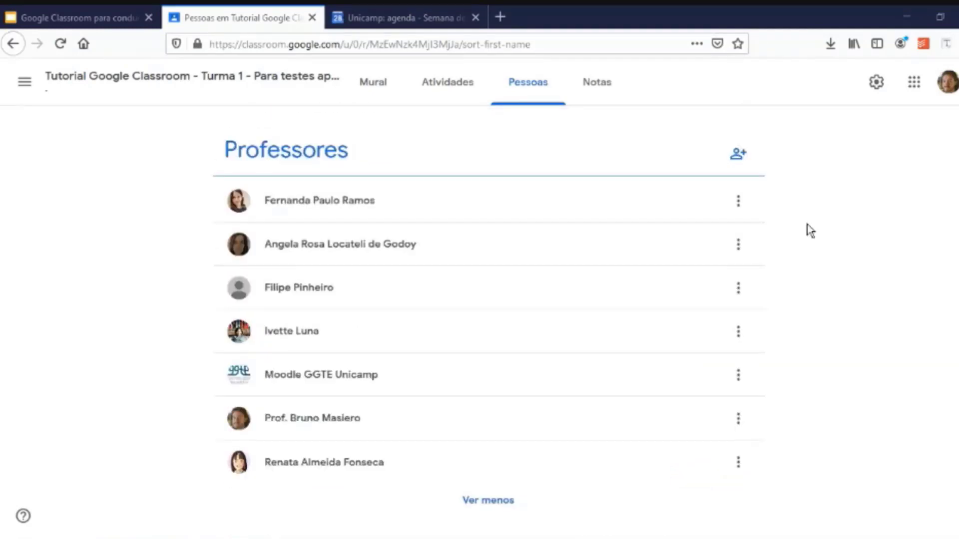
# Invite a co-teacher by name, then return to the Mural stream.
pyautogui.click(738, 154)
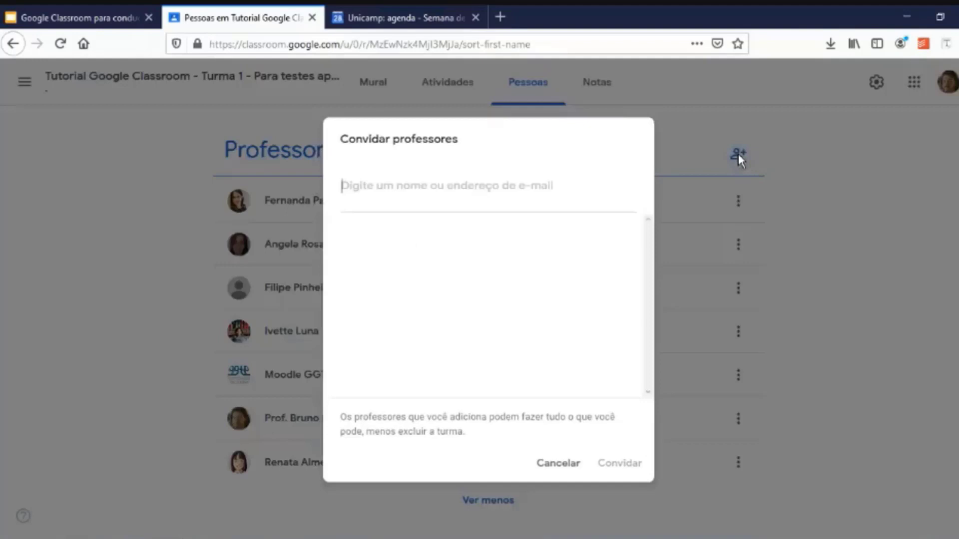
pyautogui.click(494, 192)
pyautogui.click(468, 250)
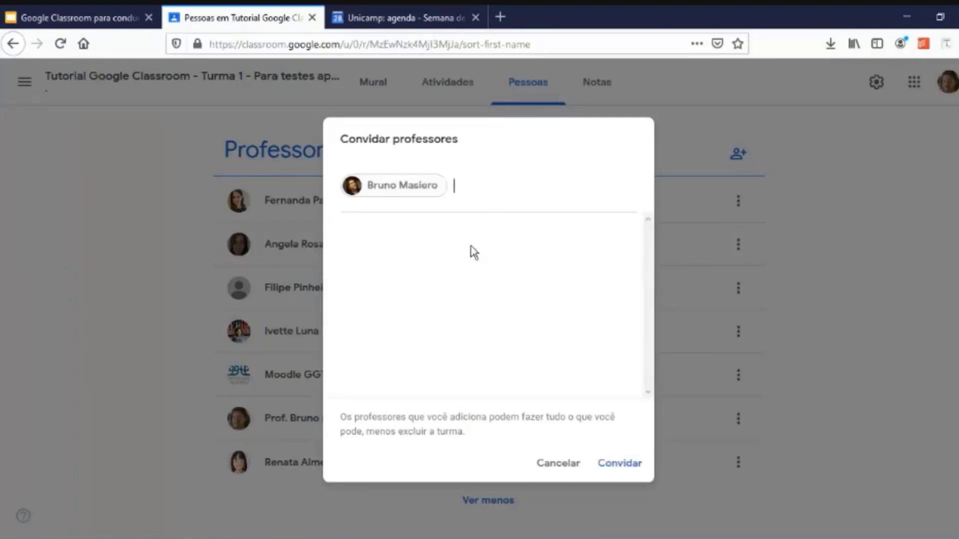
pyautogui.click(620, 466)
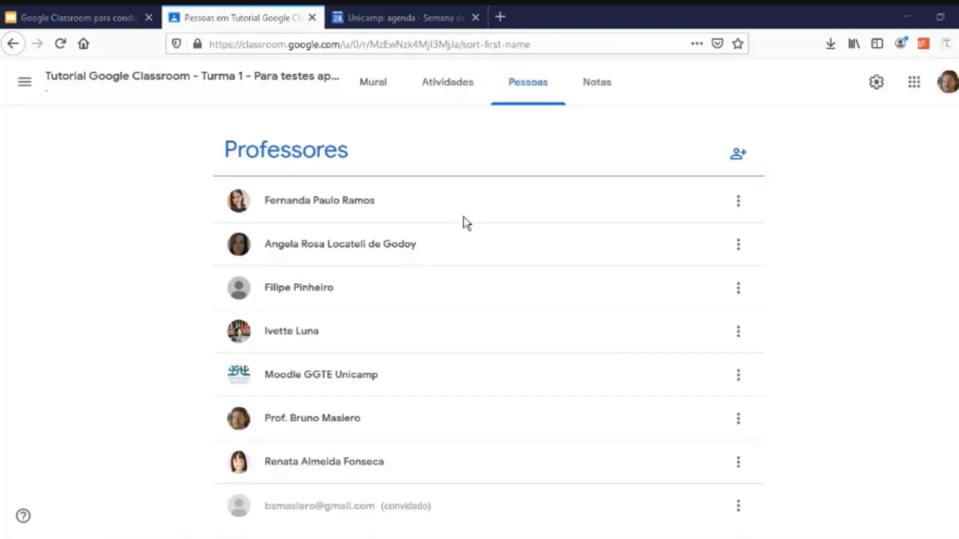
pyautogui.scroll(-3, 432, 103)
pyautogui.click(387, 99)
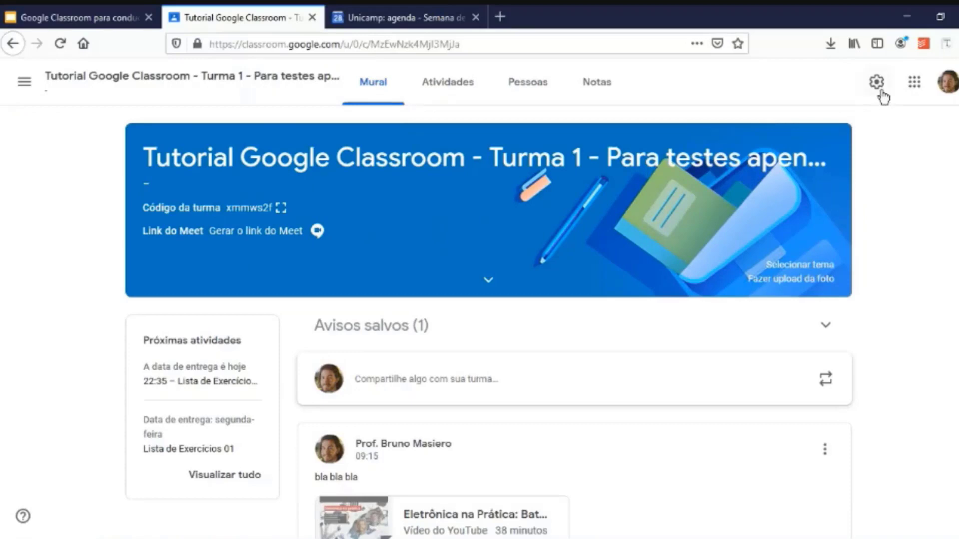
# Open the class settings and step through the name, description, section and room fields.
pyautogui.click(877, 83)
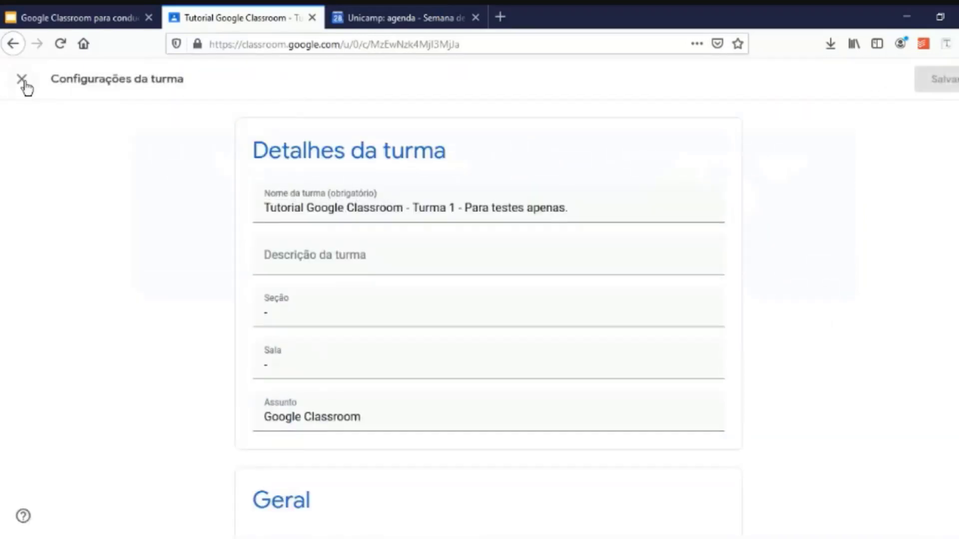
pyautogui.click(23, 80)
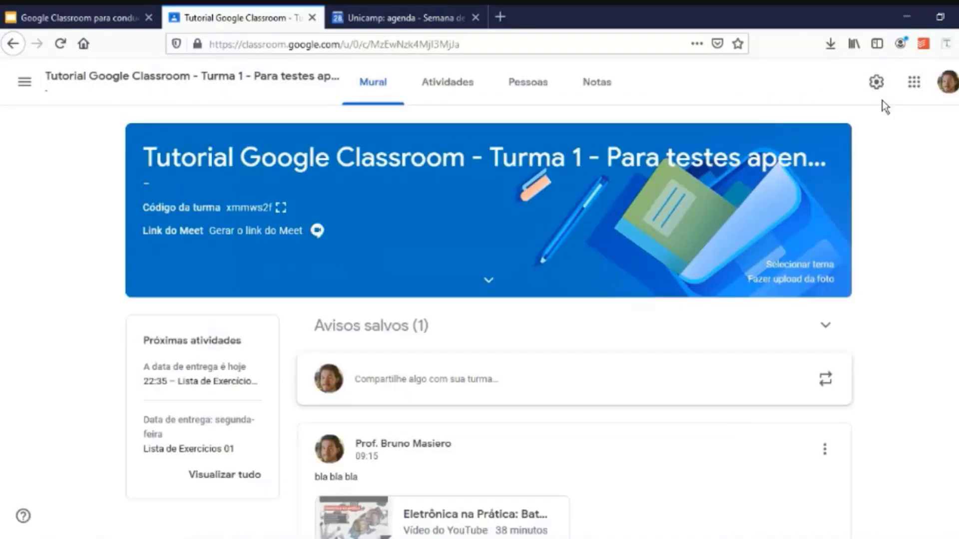
pyautogui.click(877, 82)
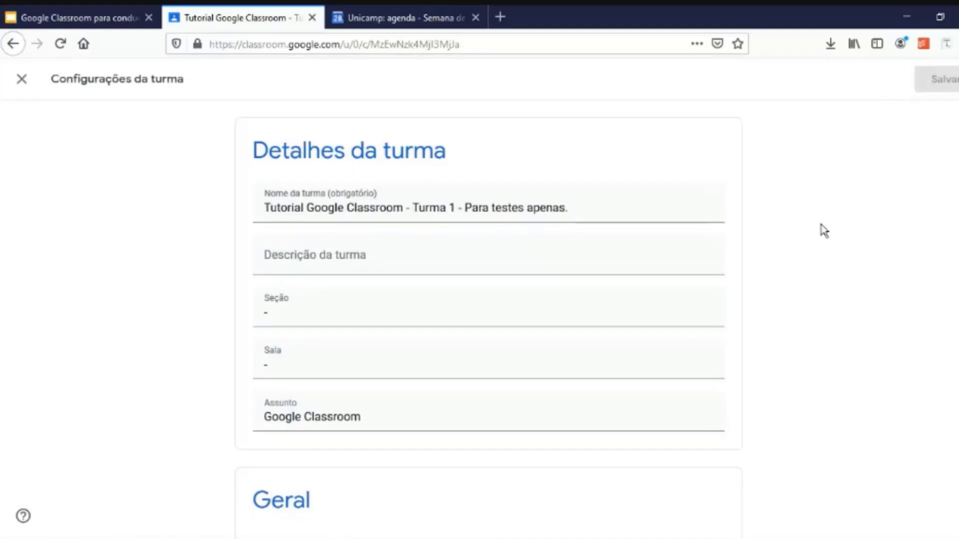
pyautogui.click(616, 215)
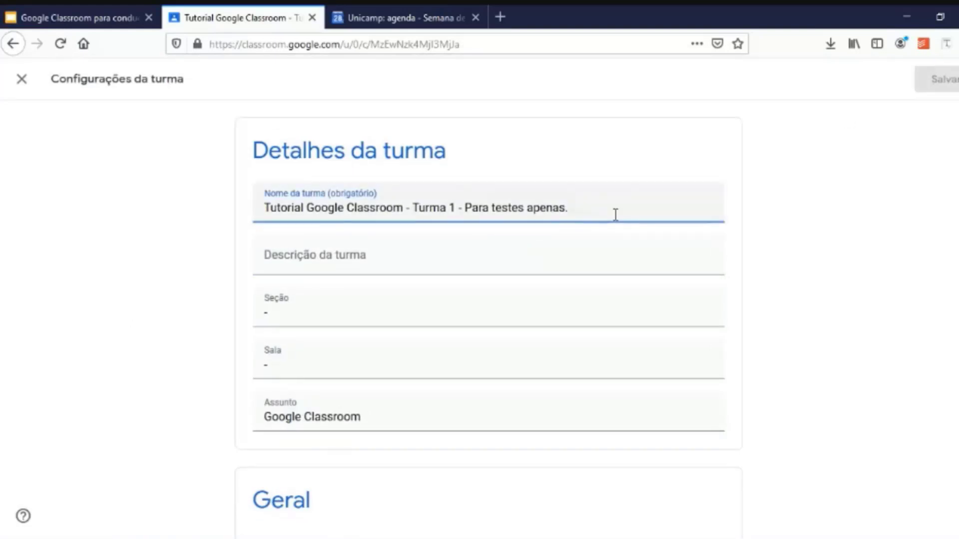
pyautogui.click(472, 268)
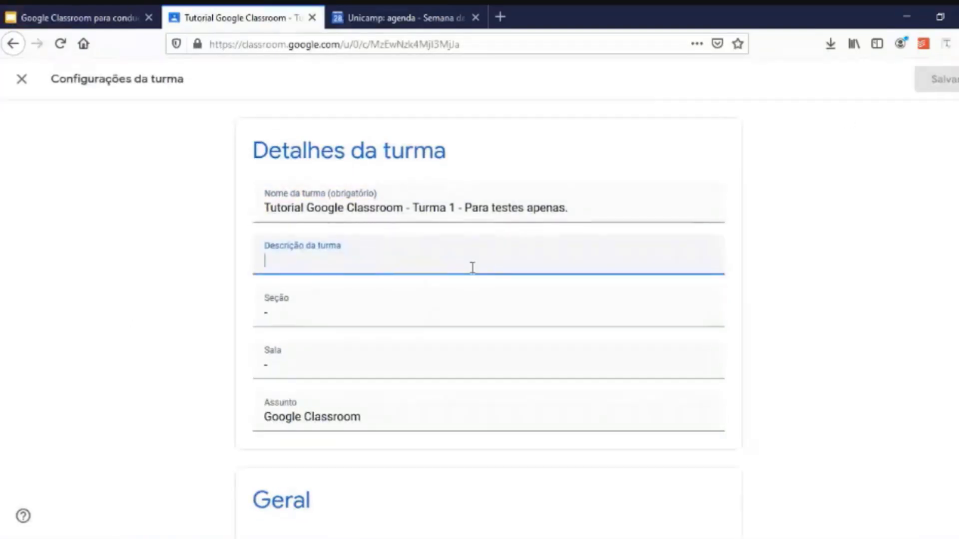
pyautogui.click(361, 313)
pyautogui.click(341, 369)
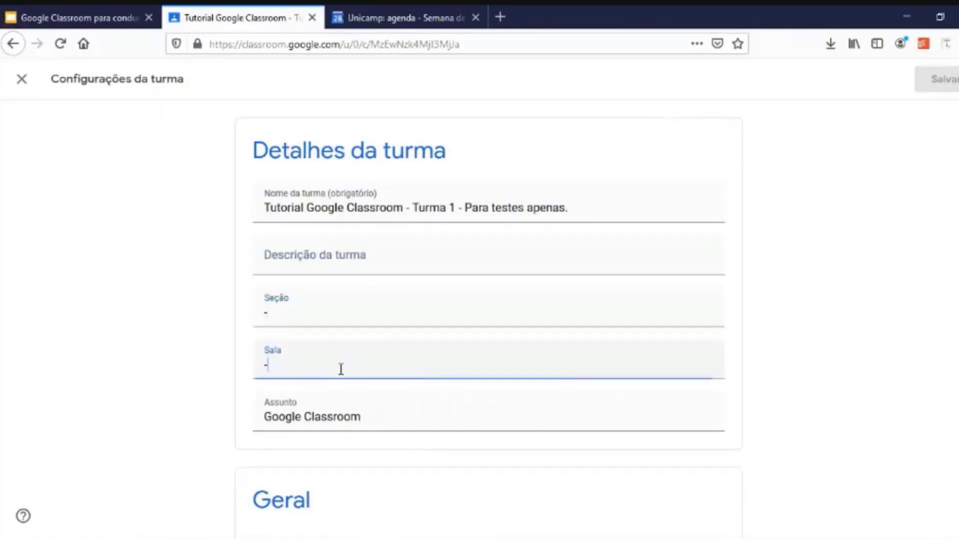
# Scroll to the Códigos de convite section, glance at the tutorial slides, and return.
pyautogui.scroll(-3, 173, 378)
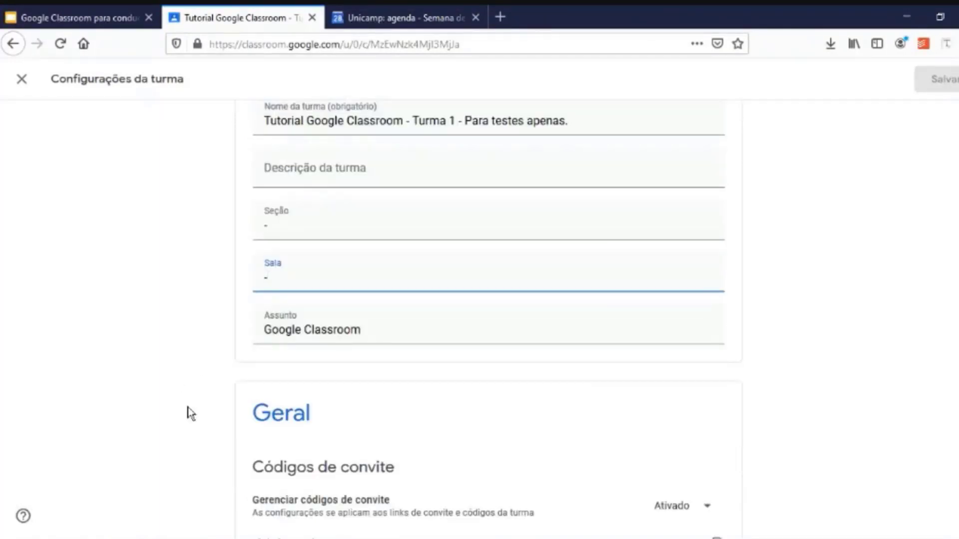
pyautogui.scroll(-5, 192, 414)
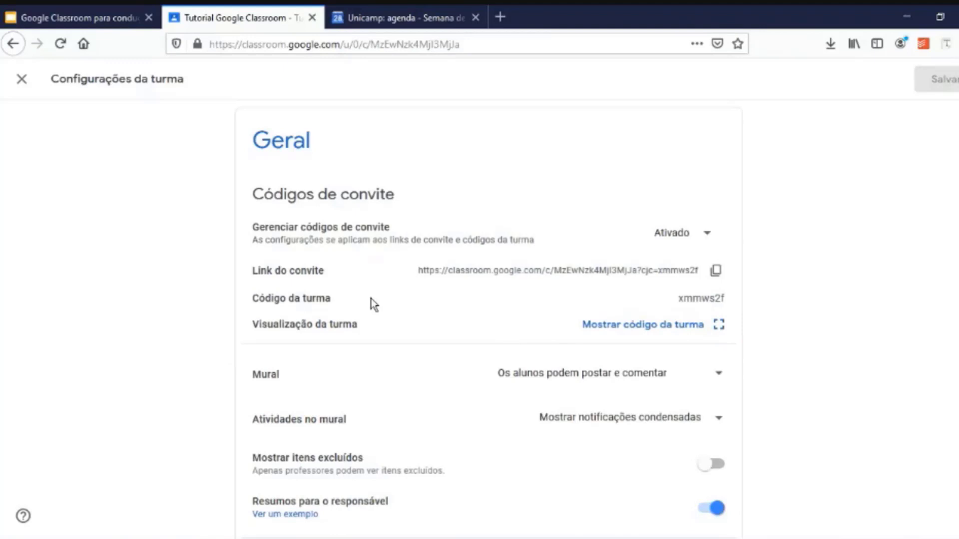
pyautogui.scroll(-3, 379, 306)
pyautogui.scroll(1, 425, 292)
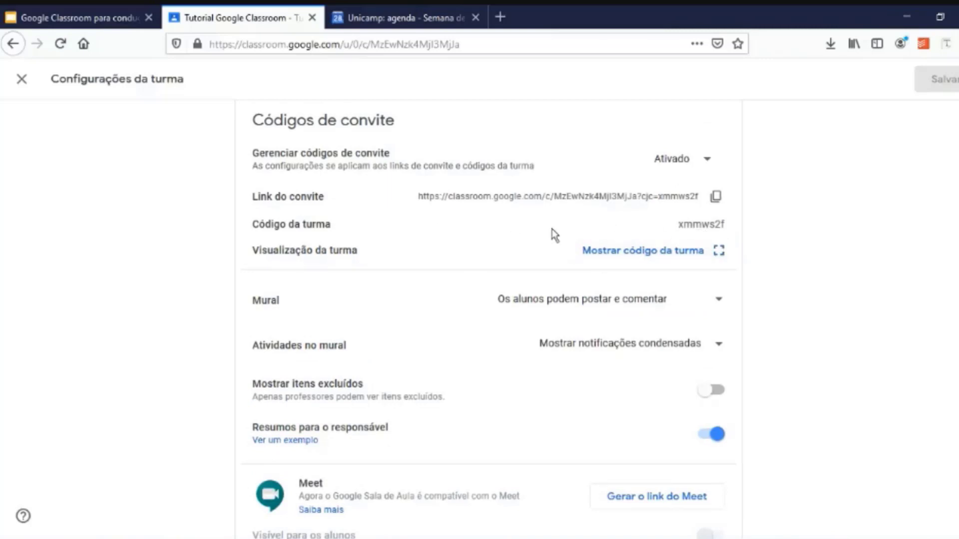
pyautogui.hotkey('alt', 'Tab')
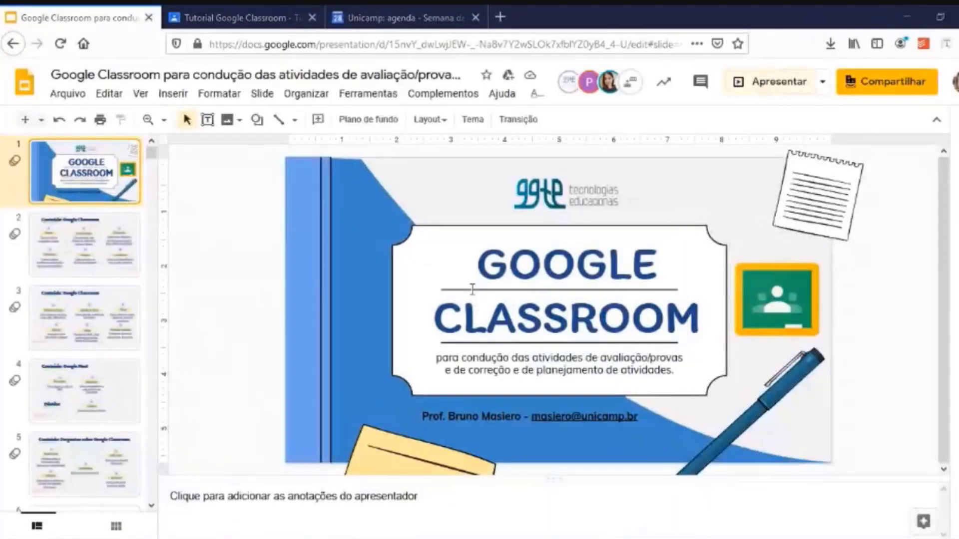
pyautogui.click(282, 16)
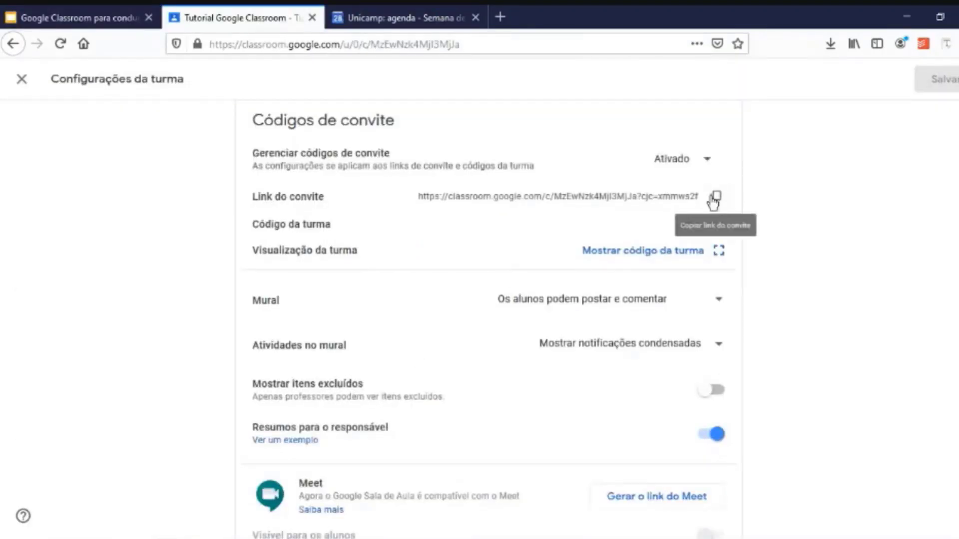
pyautogui.click(20, 78)
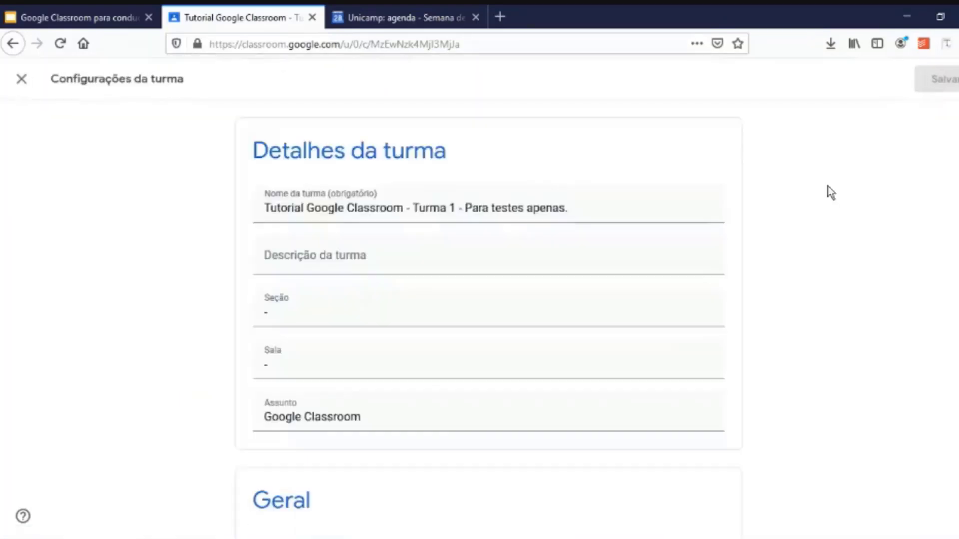
pyautogui.scroll(-7, 814, 279)
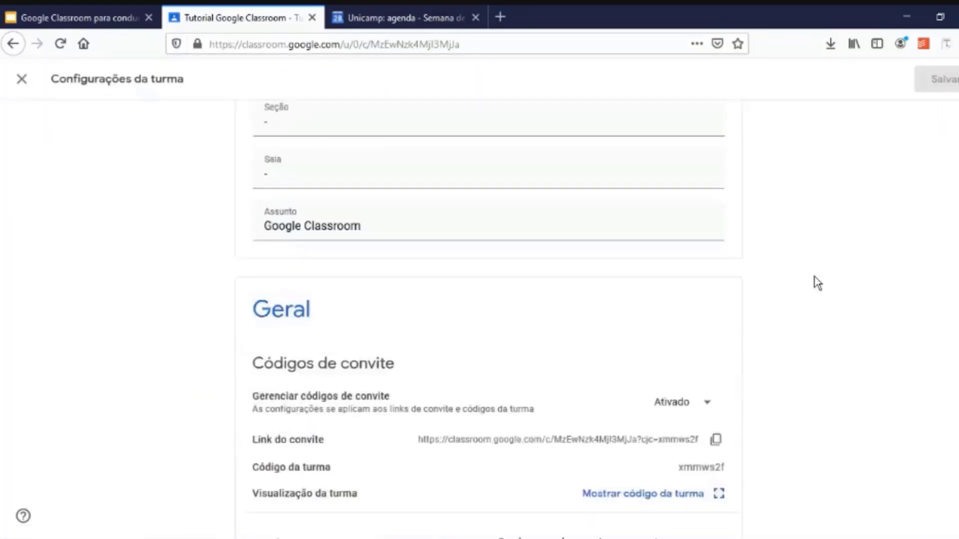
pyautogui.scroll(-1, 815, 283)
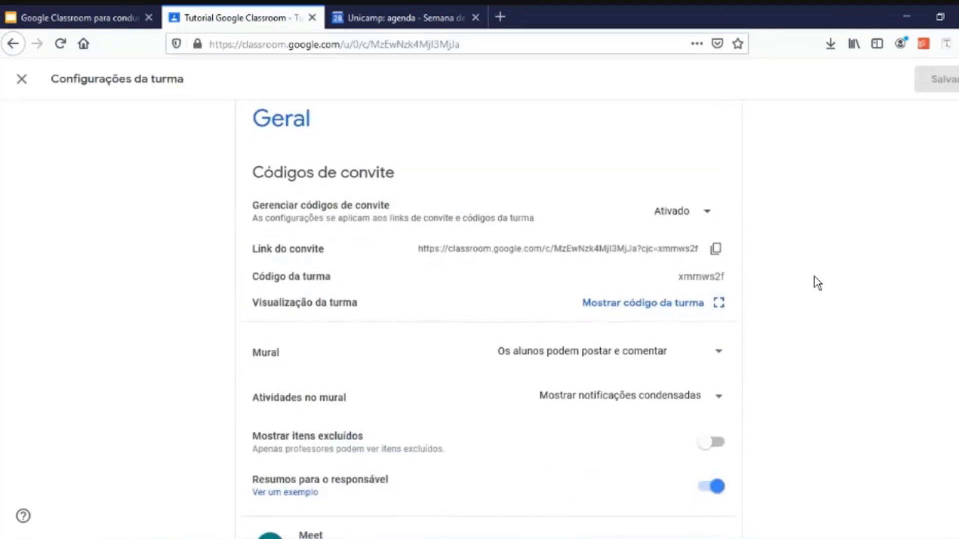
pyautogui.scroll(-2, 814, 277)
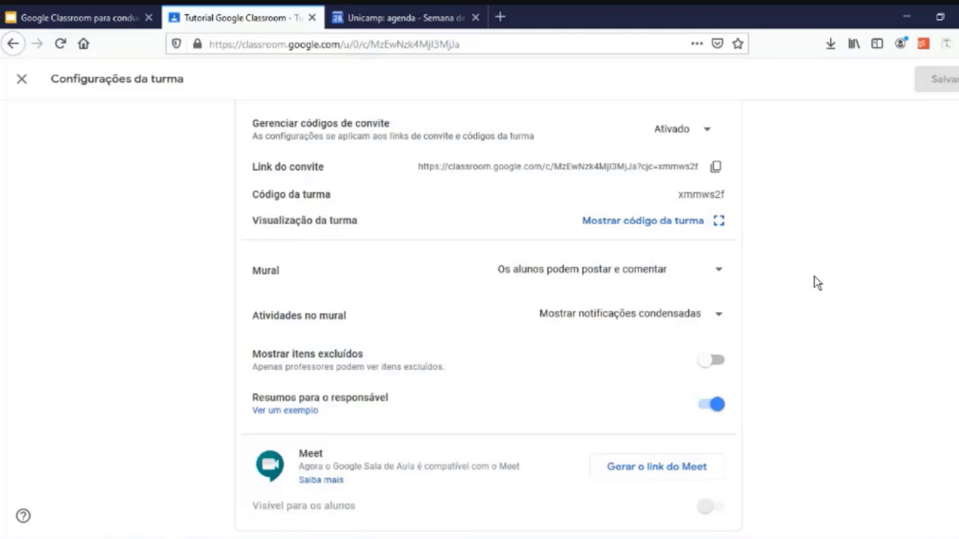
pyautogui.scroll(-2, 815, 280)
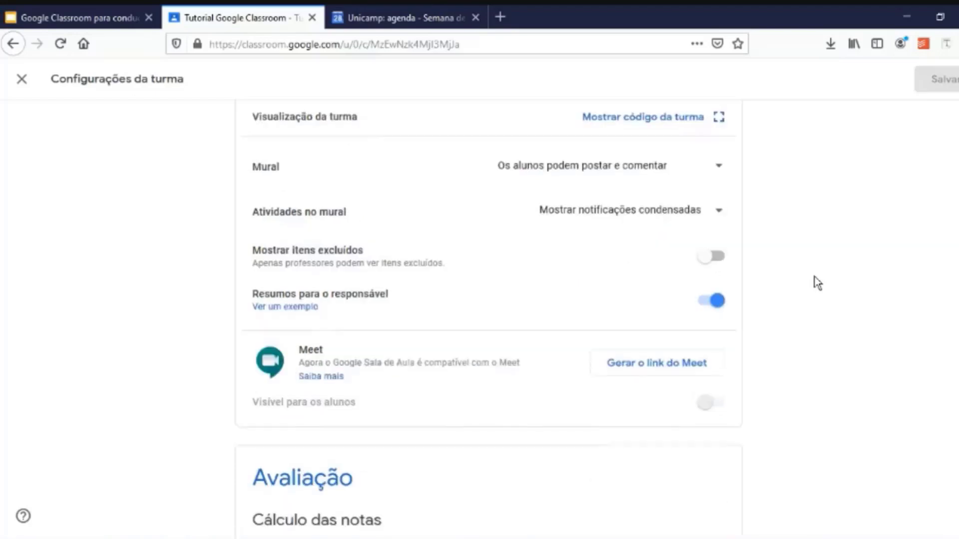
pyautogui.scroll(-1, 796, 327)
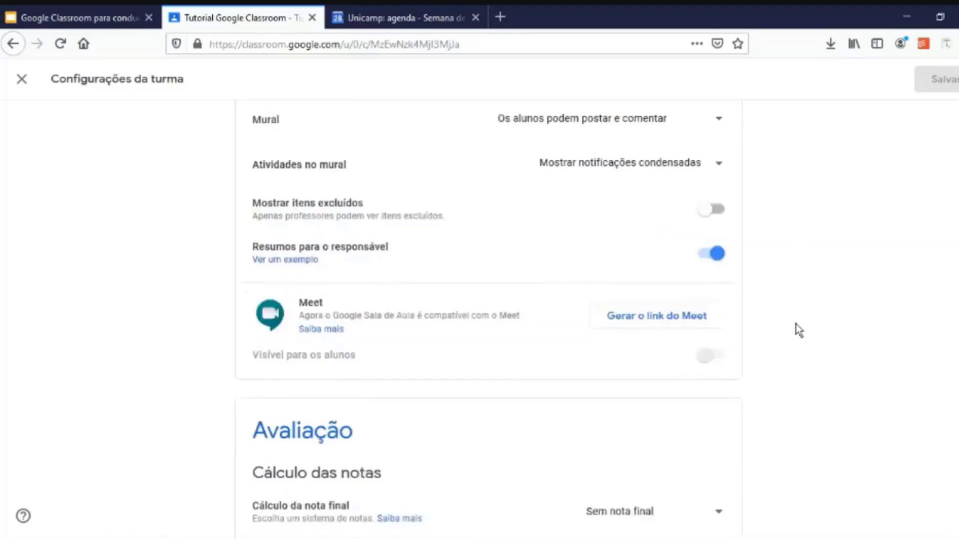
pyautogui.scroll(-1, 799, 342)
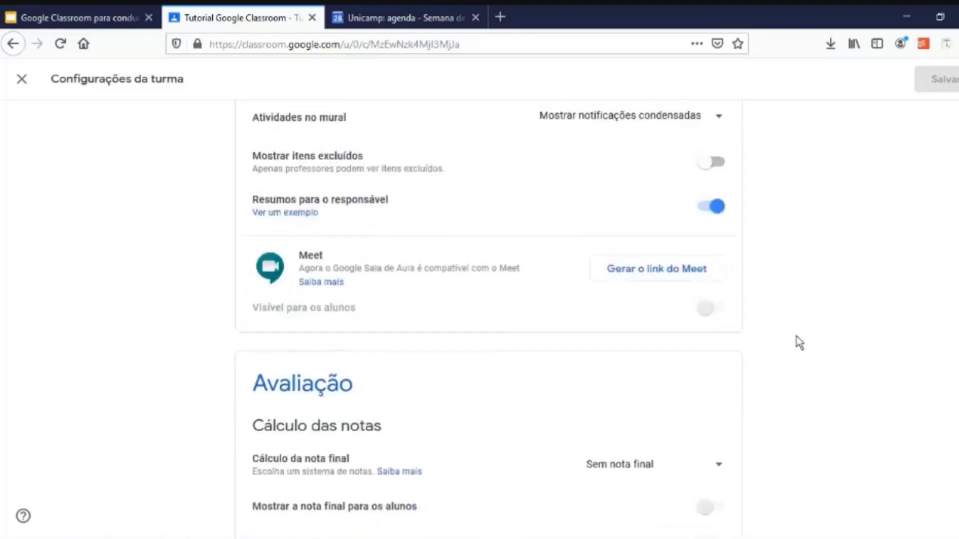
pyautogui.scroll(1, 799, 342)
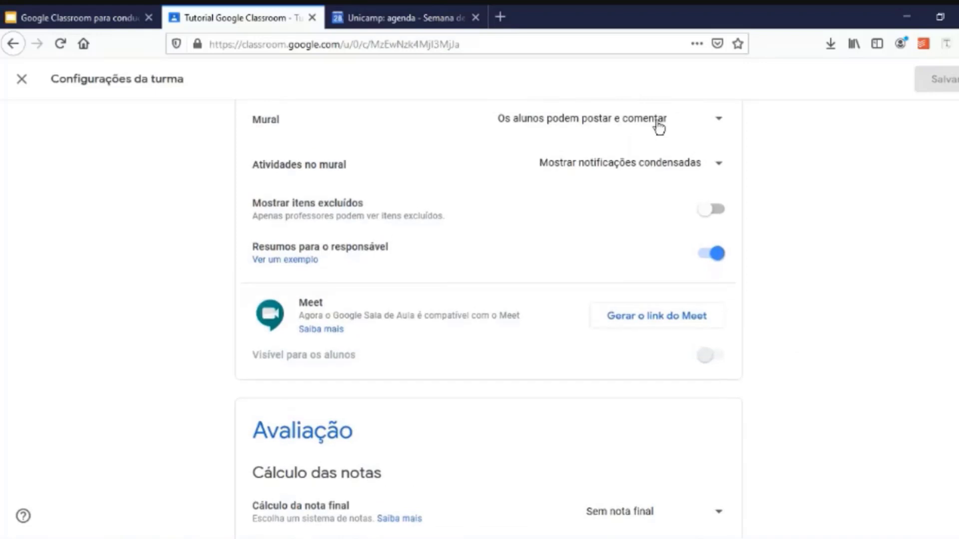
pyautogui.click(716, 124)
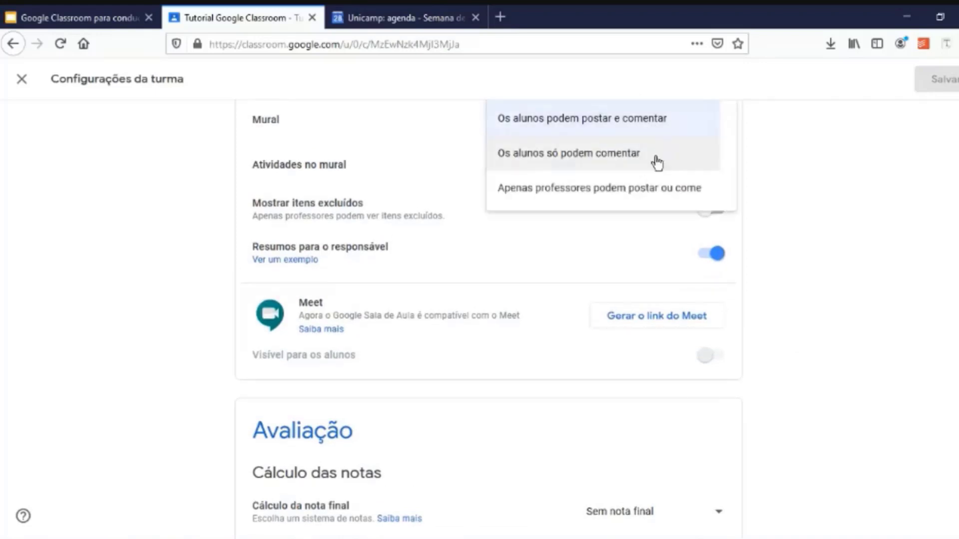
pyautogui.click(808, 157)
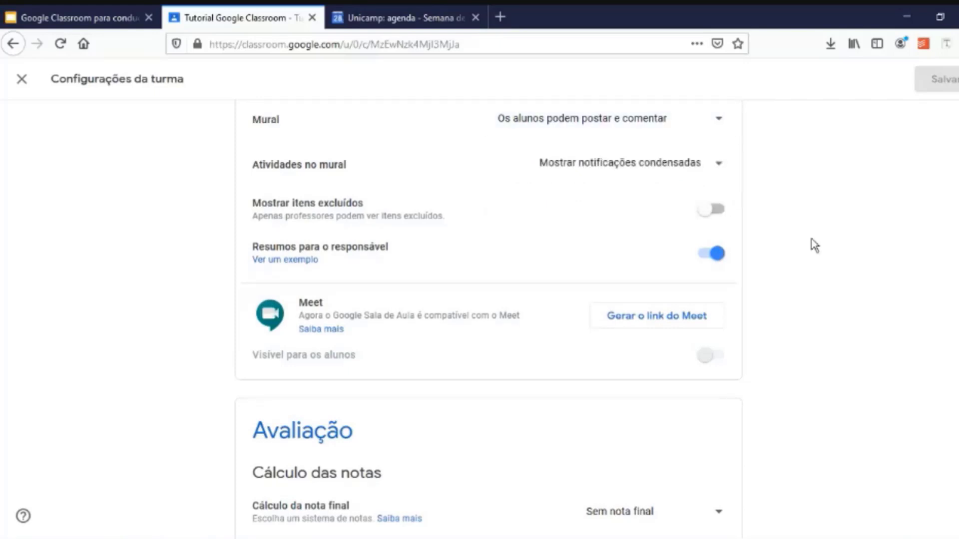
pyautogui.scroll(-2, 814, 244)
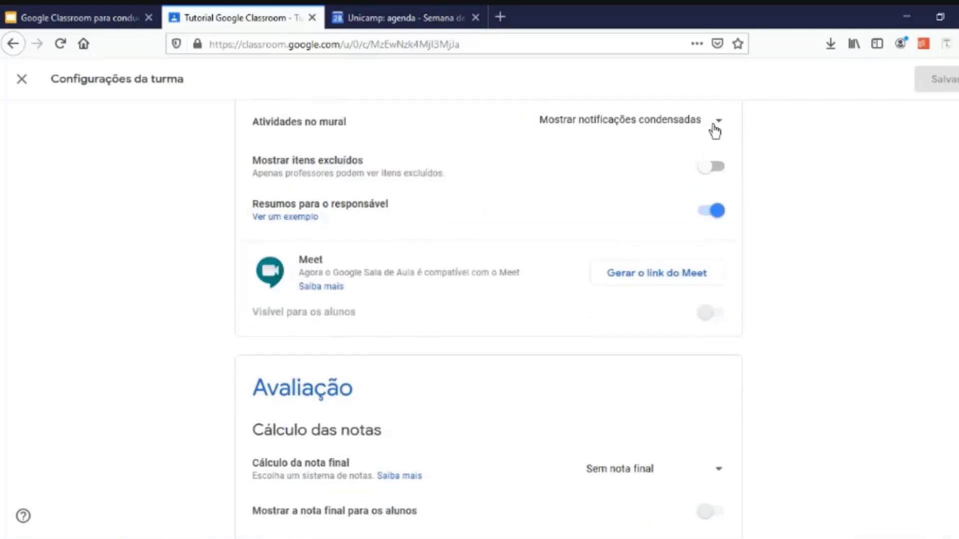
pyautogui.click(713, 127)
pyautogui.click(713, 129)
pyautogui.scroll(-3, 797, 373)
pyautogui.scroll(-1, 794, 368)
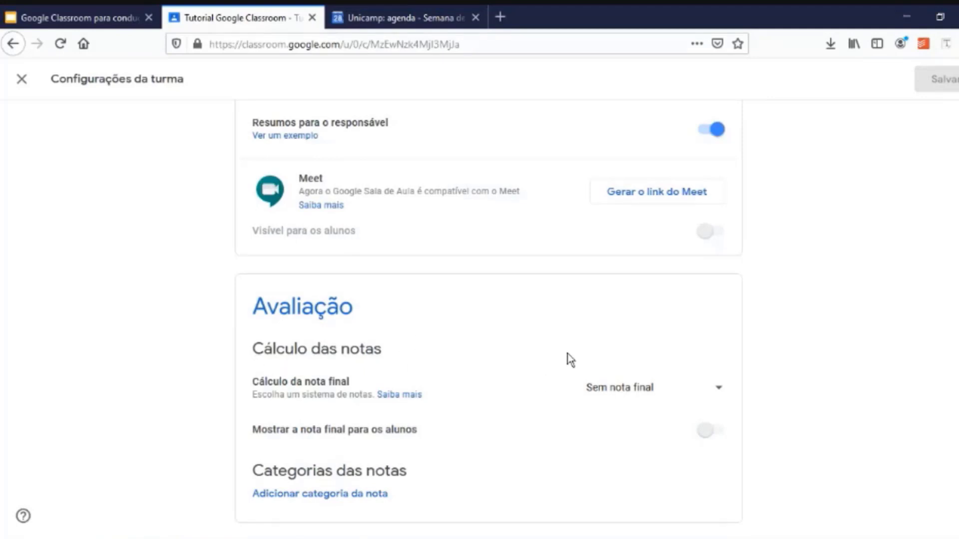
# Try Ponderada por categoria, set final grade calculation back to Sem nota final, and save.
pyautogui.click(719, 392)
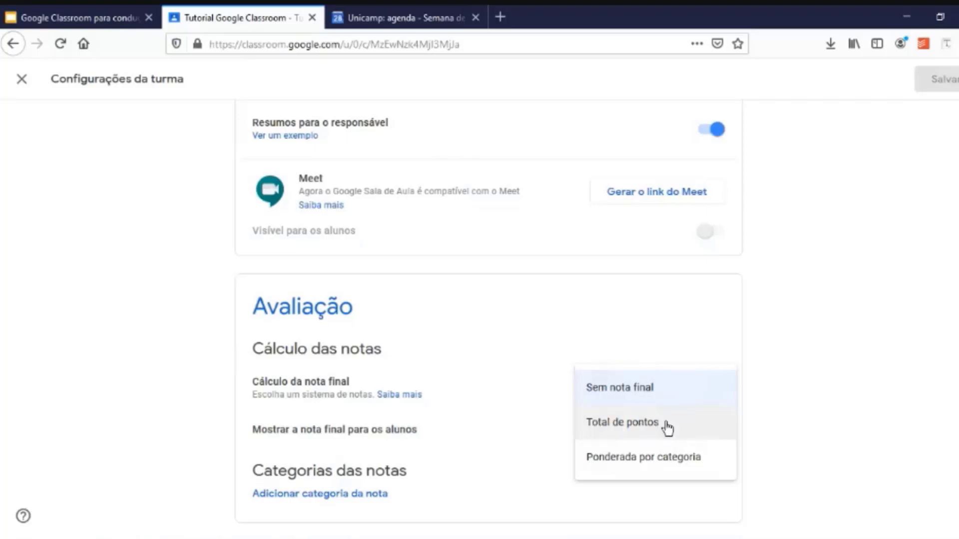
pyautogui.click(659, 470)
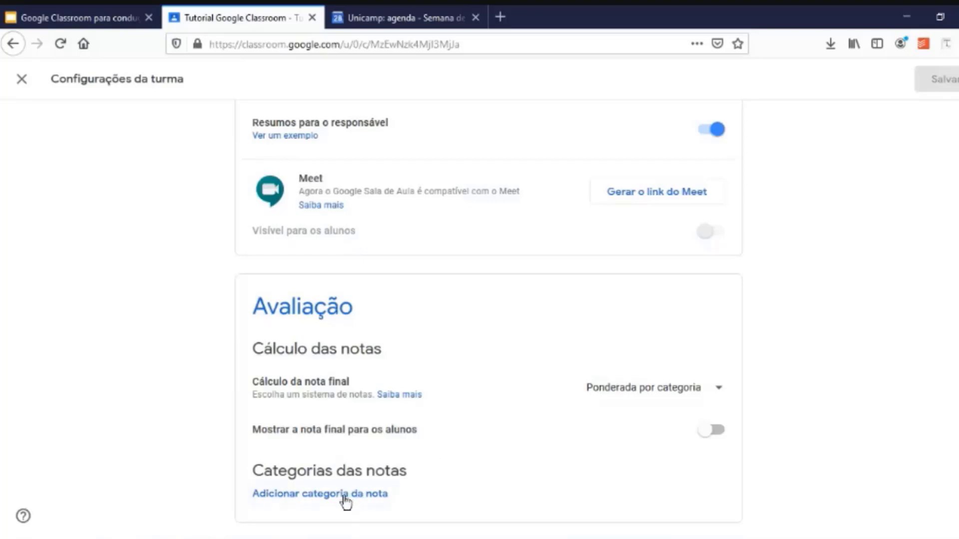
pyautogui.click(715, 392)
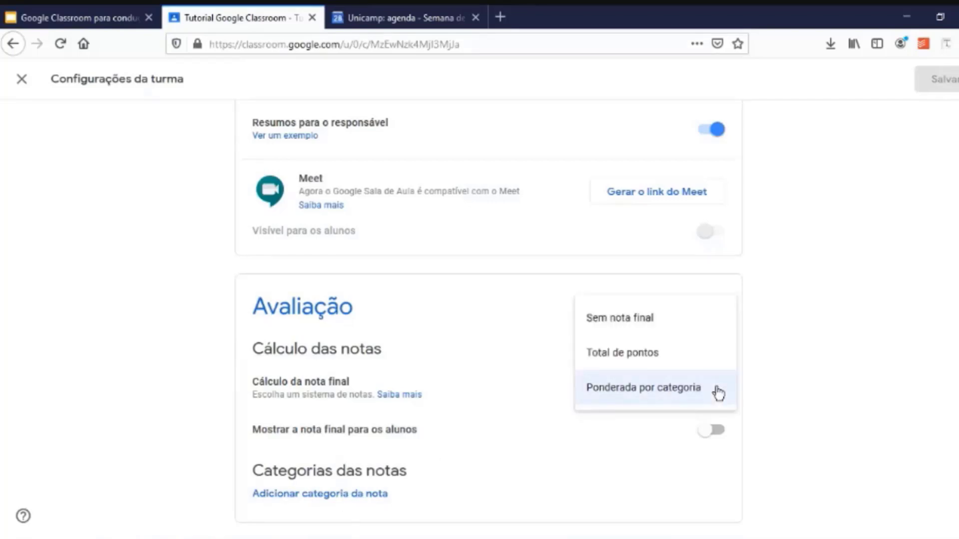
pyautogui.click(644, 333)
pyautogui.scroll(15, 865, 282)
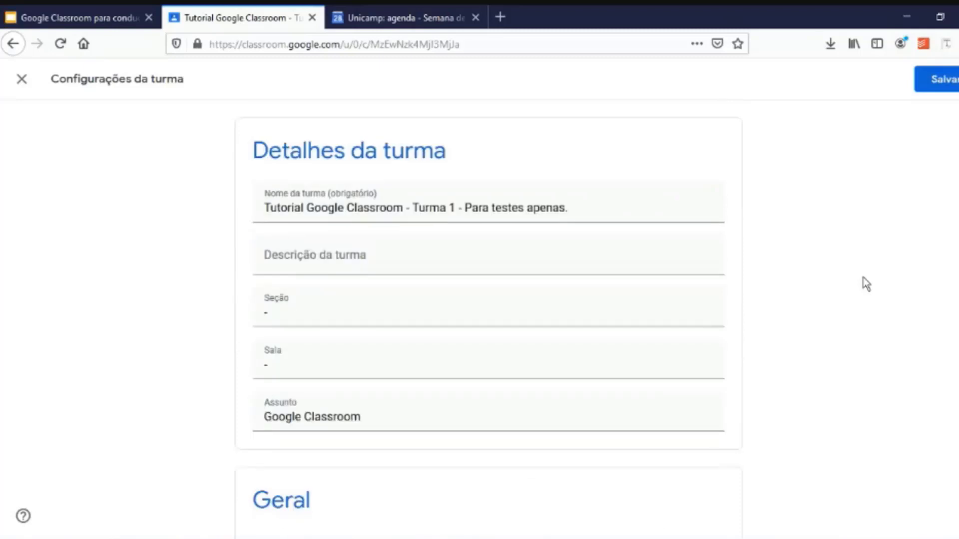
pyautogui.click(939, 85)
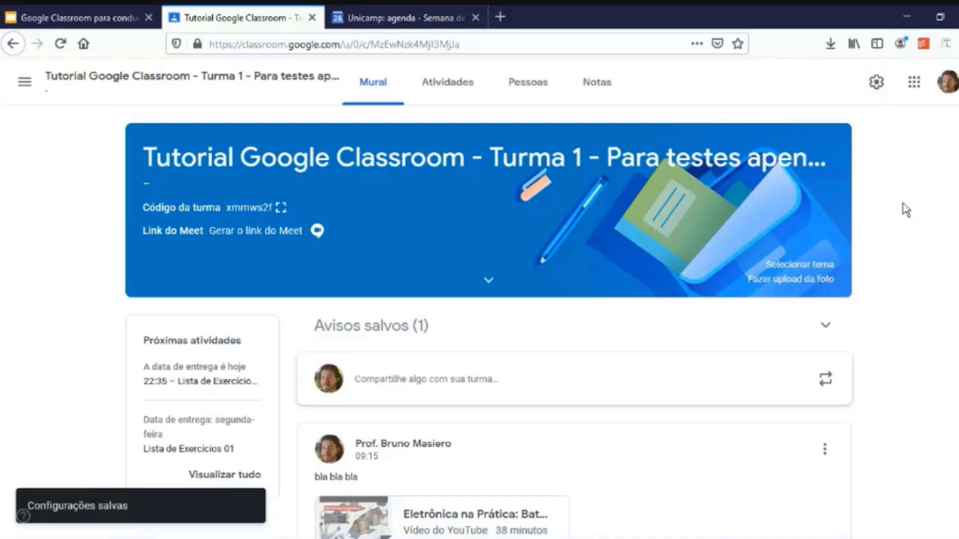
# Go through the Pessoas list to the class's Atividades page.
pyautogui.click(544, 88)
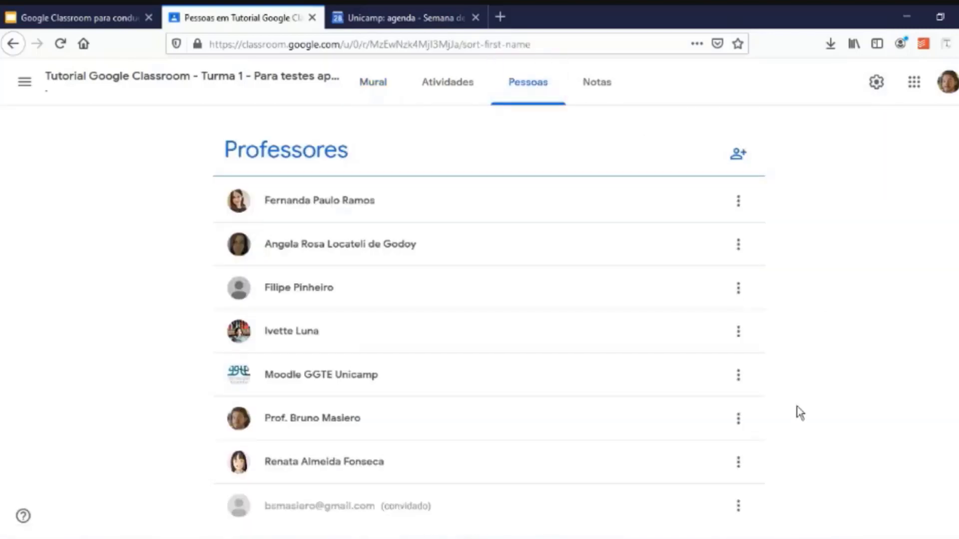
pyautogui.click(446, 88)
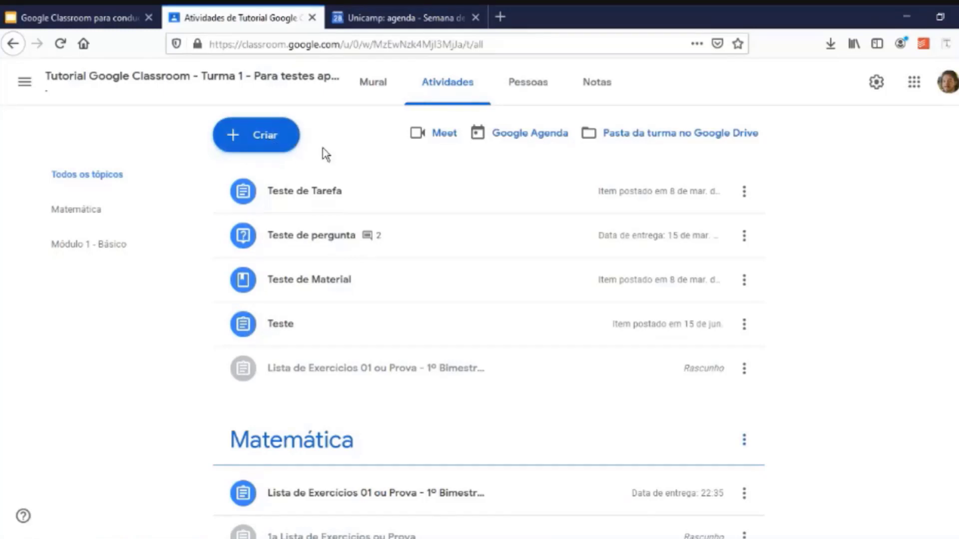
# Add a new classwork topic named 'Tutorial IQ' via Criar > Tópico.
pyautogui.click(277, 144)
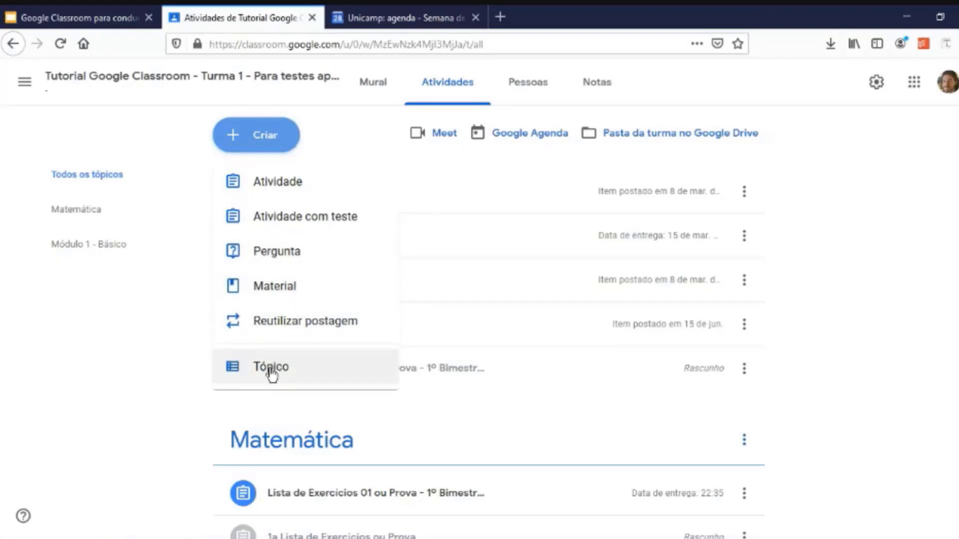
pyautogui.click(186, 390)
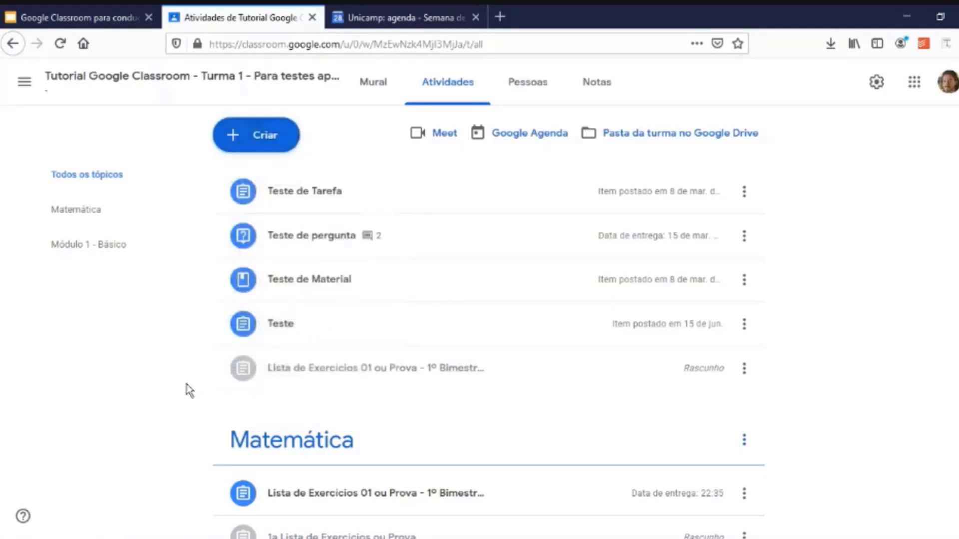
pyautogui.scroll(-3, 187, 389)
pyautogui.scroll(-1, 166, 439)
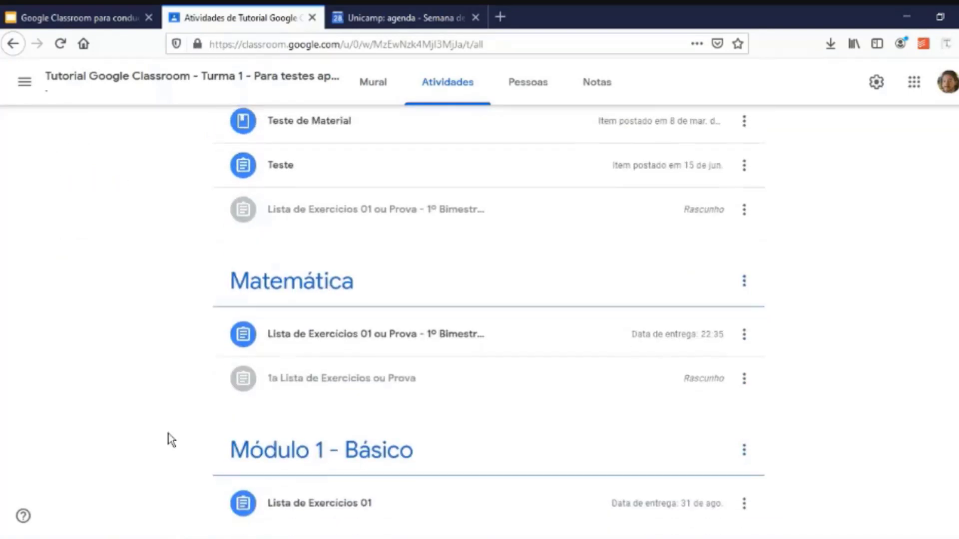
pyautogui.scroll(4, 205, 302)
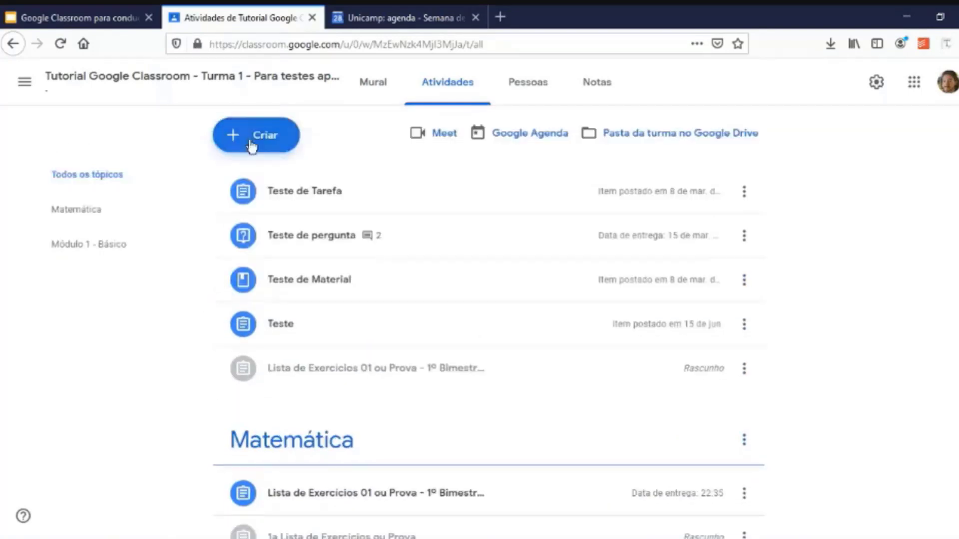
pyautogui.click(255, 135)
pyautogui.click(266, 365)
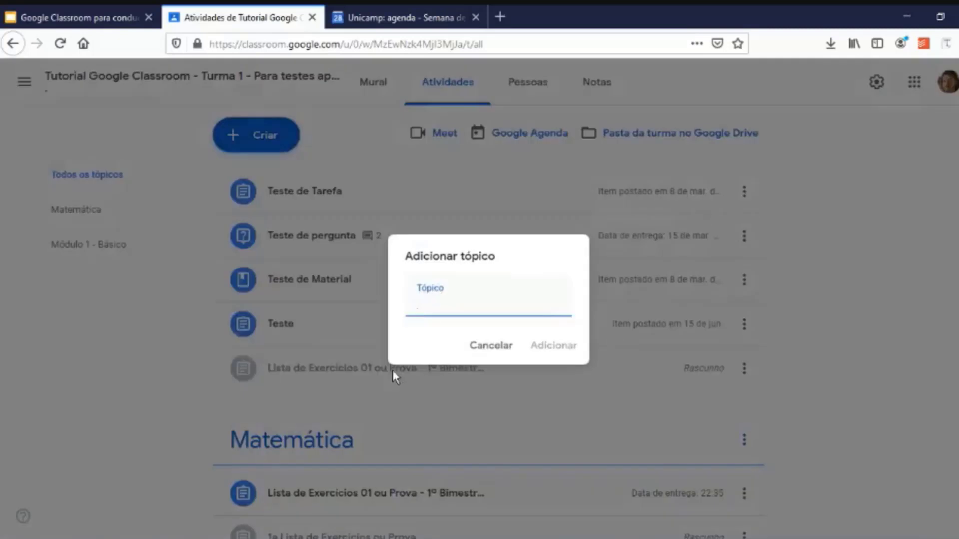
pyautogui.write('Tutorial IQ')
pyautogui.click(548, 346)
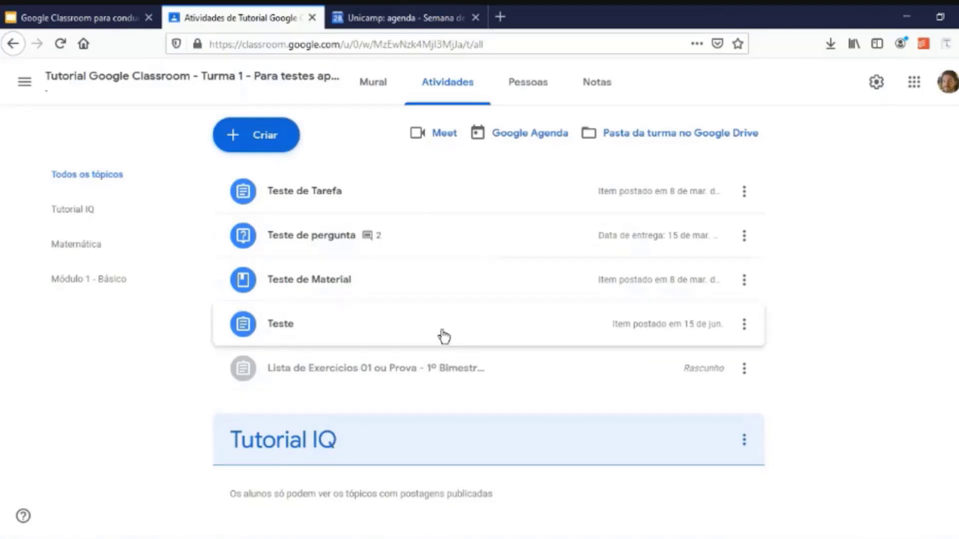
pyautogui.click(263, 133)
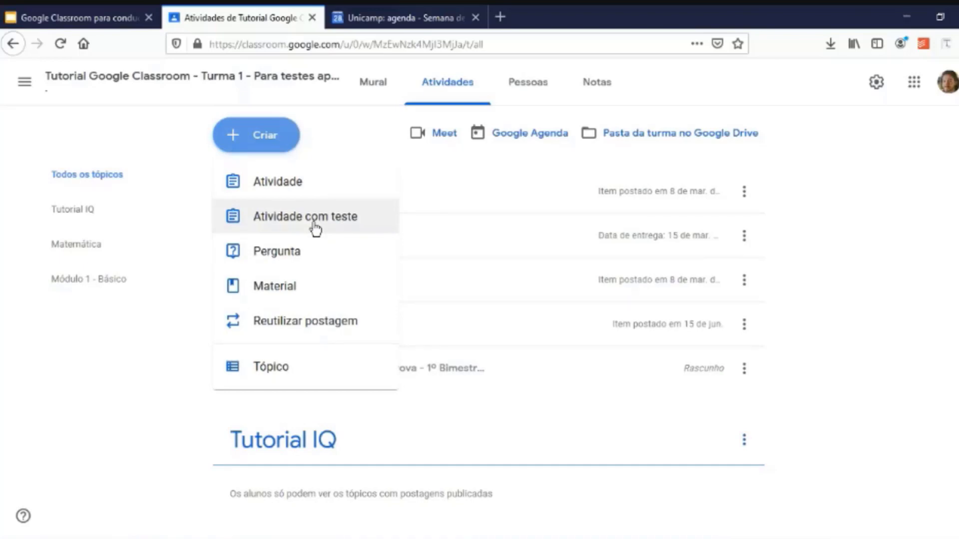
# Create an assignment titled 'Atividade Semana 1' with instructions 'qual é a atividade.'.
pyautogui.click(315, 186)
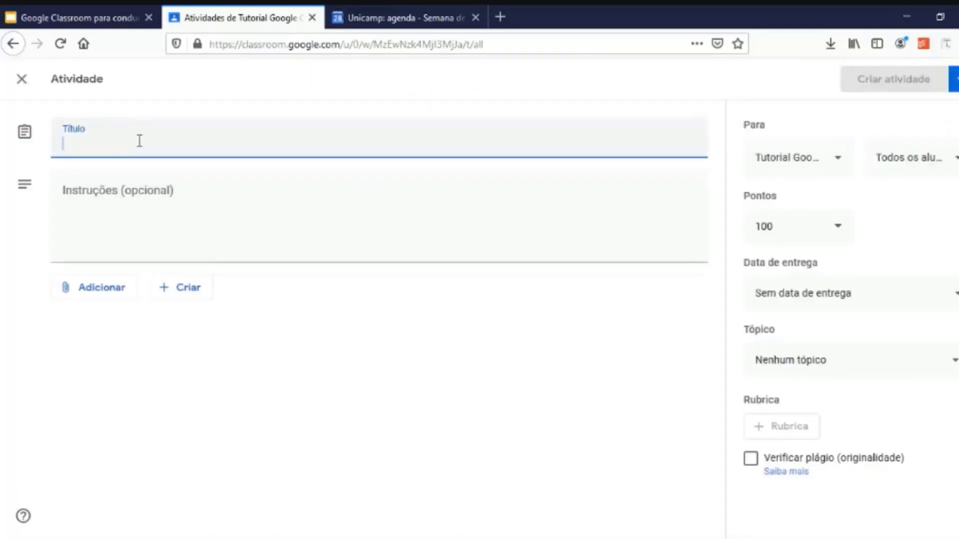
pyautogui.write('Atividade Semana 1')
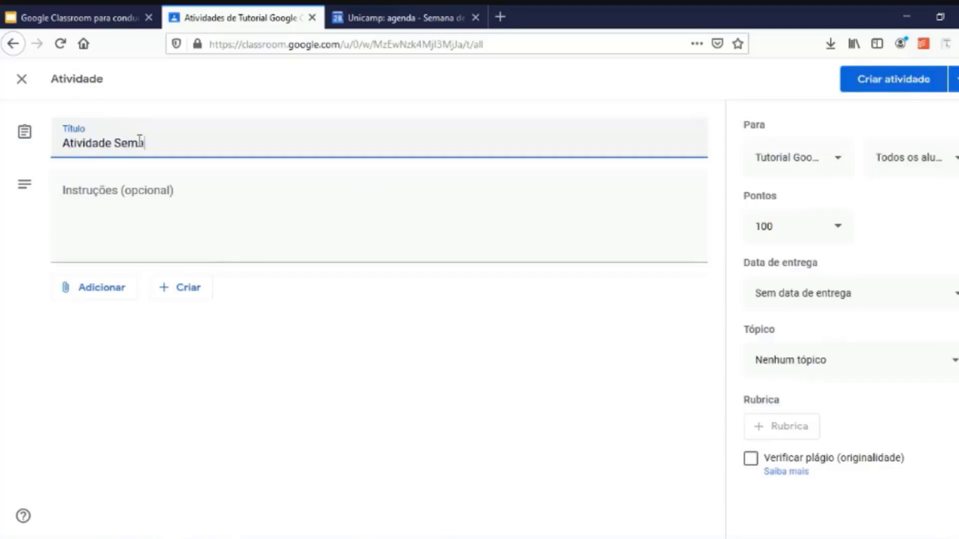
pyautogui.click(196, 229)
pyautogui.write('qual é a atividade.')
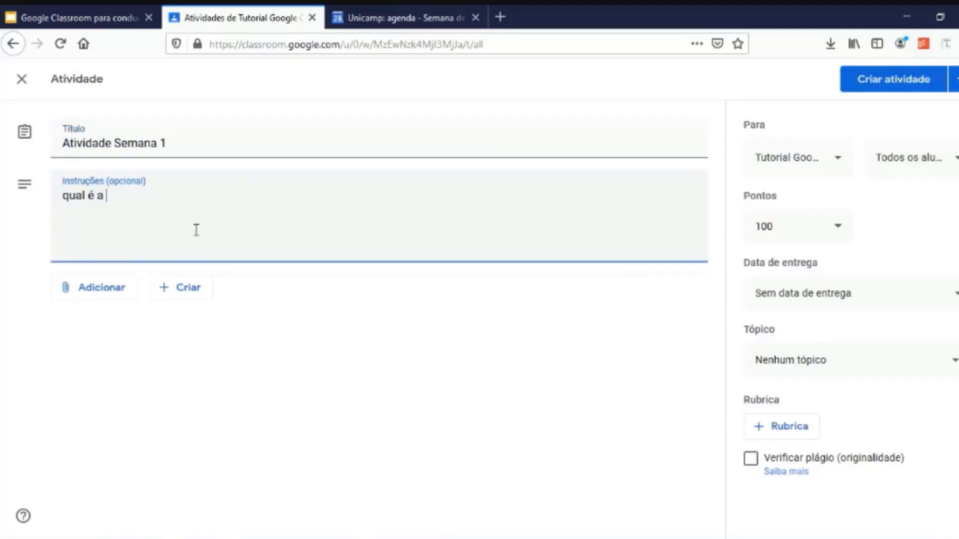
# Attach the test Google Docs file from Google Drive to the assignment.
pyautogui.click(107, 288)
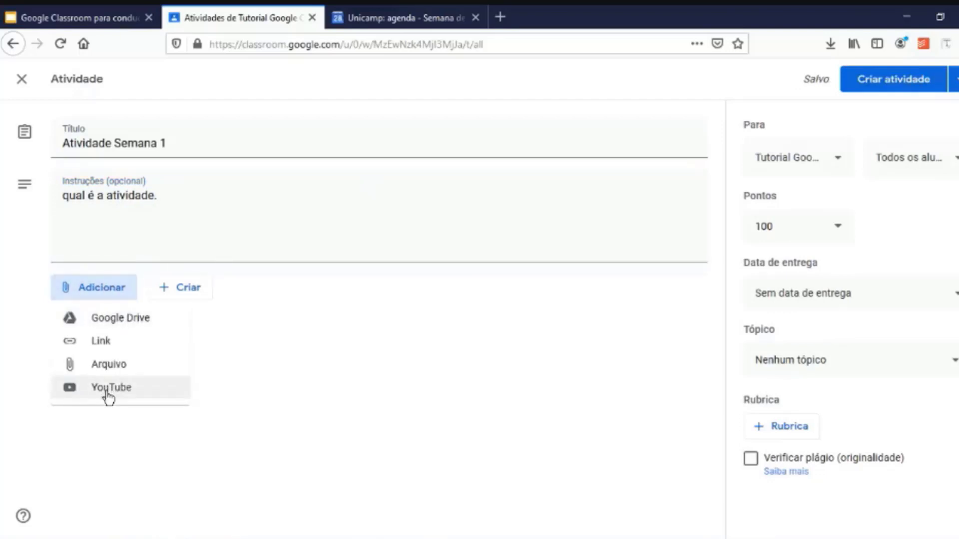
pyautogui.click(137, 328)
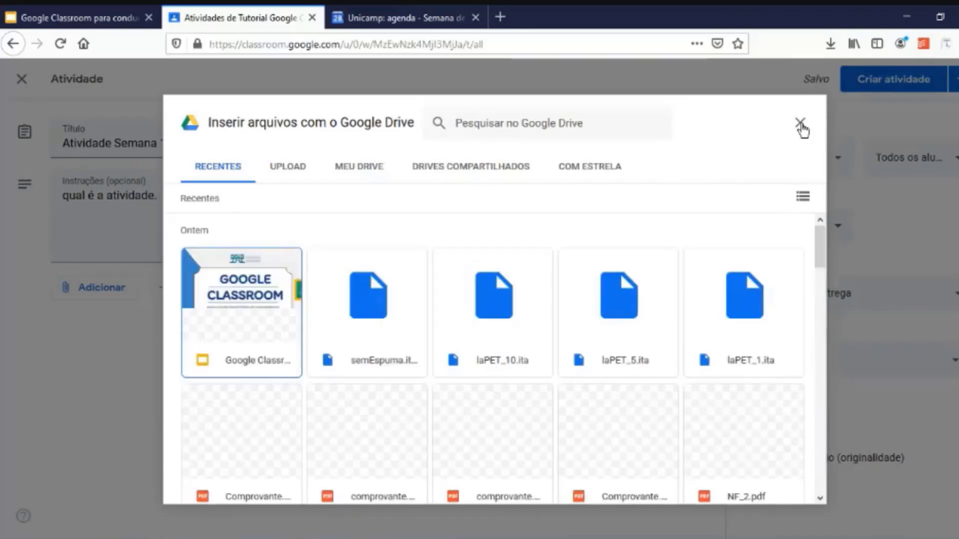
pyautogui.scroll(-10, 599, 302)
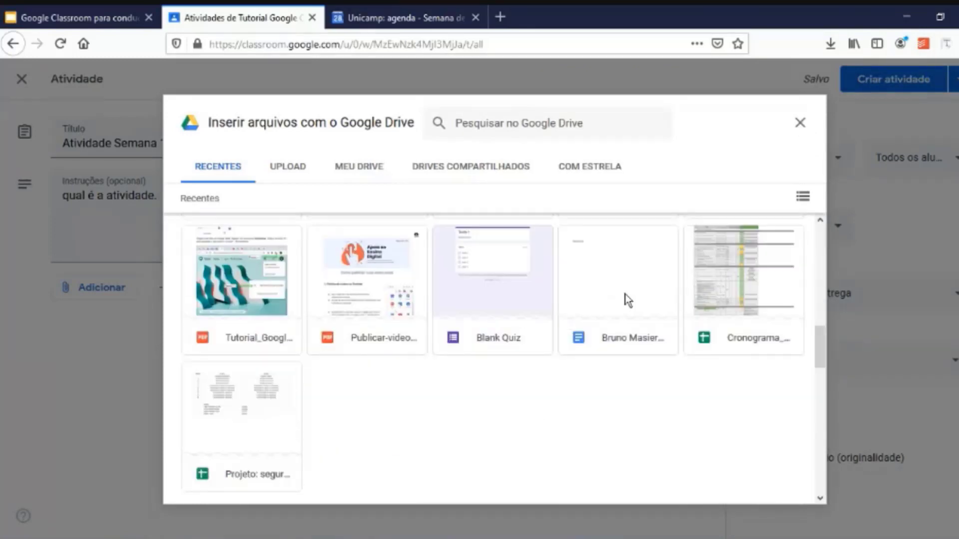
pyautogui.click(628, 300)
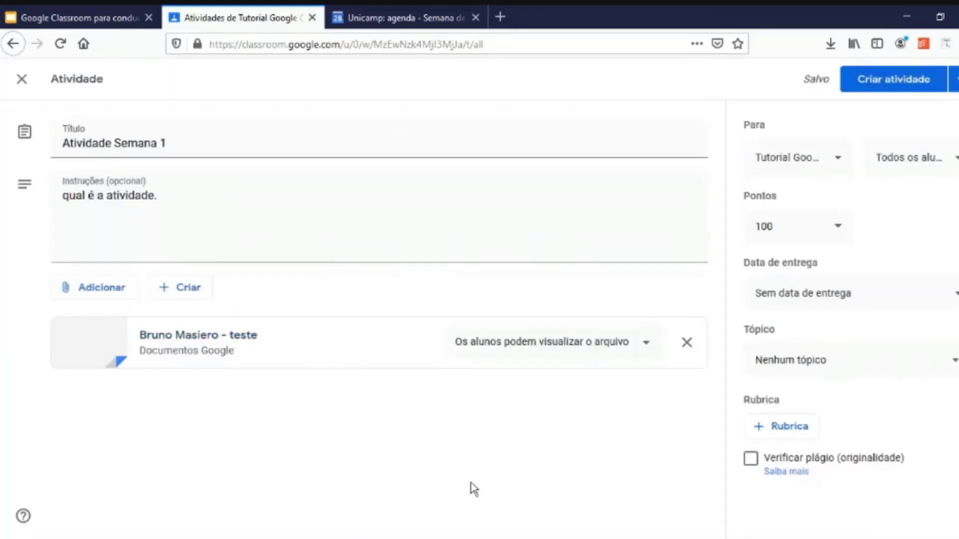
# Keep all students as recipients and set the due date to 4 September 2020.
pyautogui.click(934, 172)
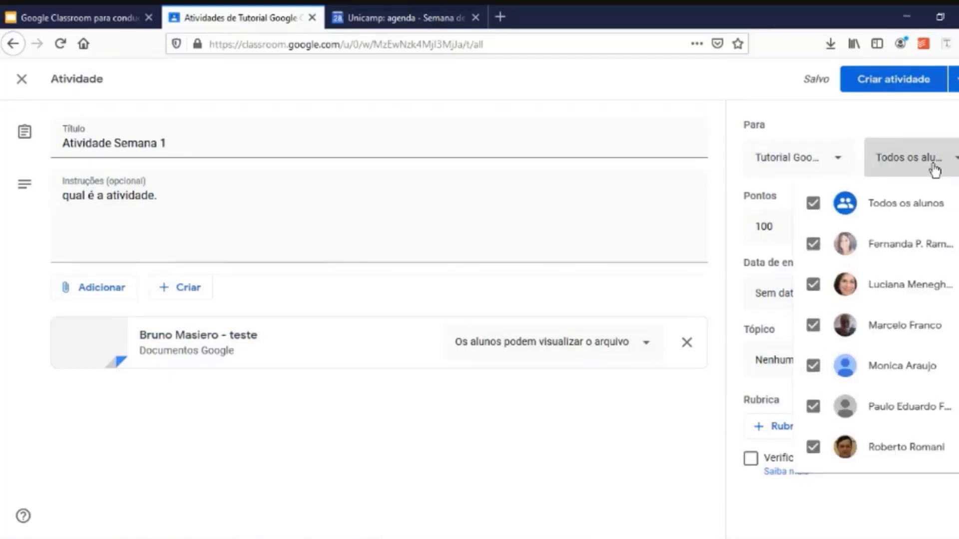
pyautogui.click(934, 171)
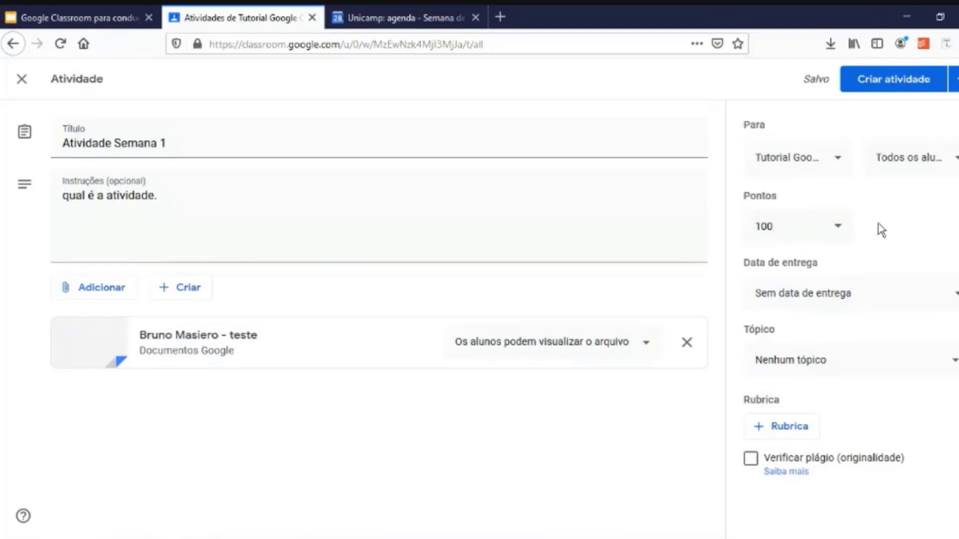
pyautogui.click(918, 299)
pyautogui.click(899, 355)
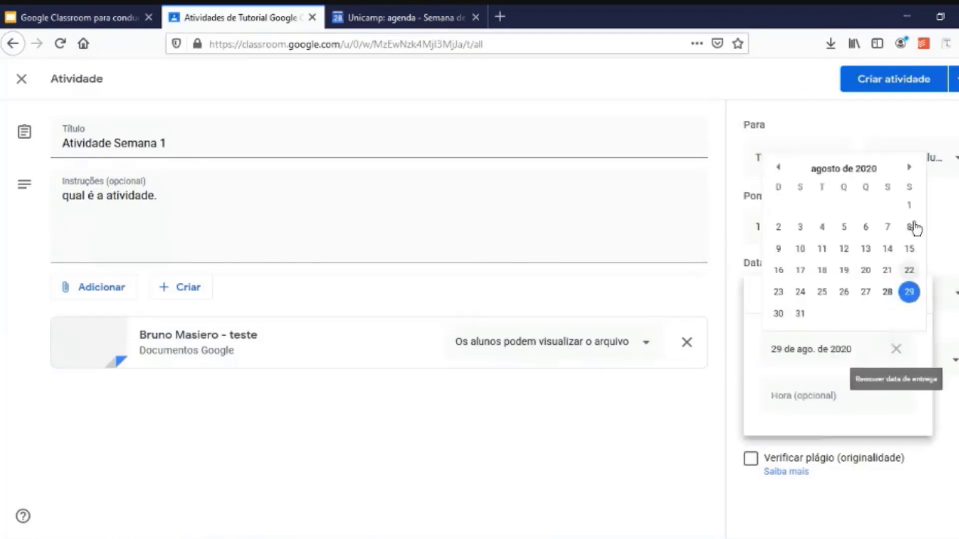
pyautogui.click(909, 168)
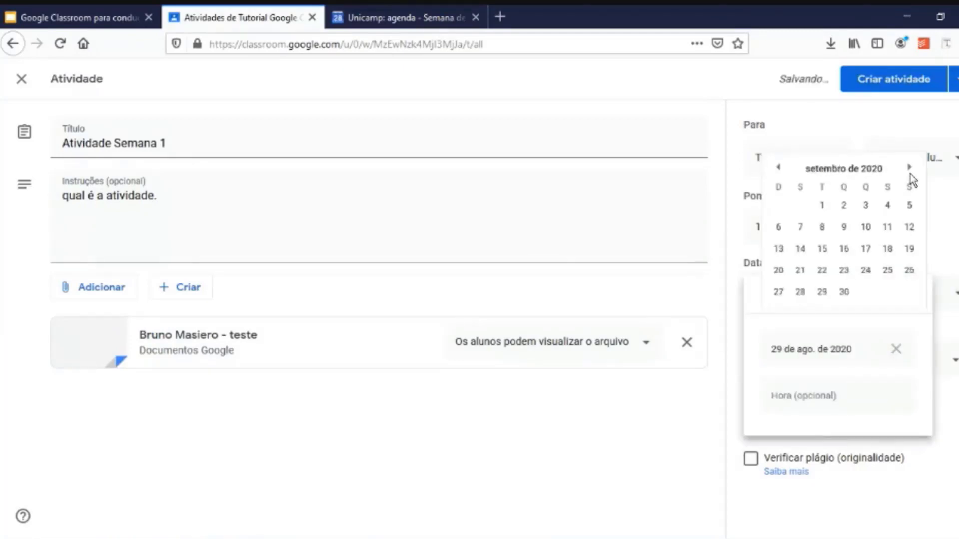
pyautogui.click(887, 206)
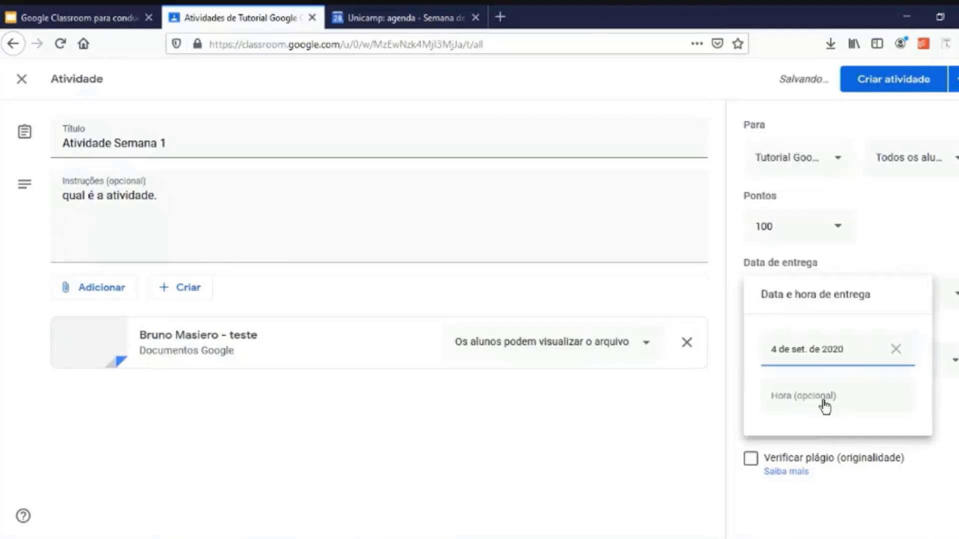
# Add a 12:00 due time and file the assignment under the Tutorial IQ topic.
pyautogui.click(824, 398)
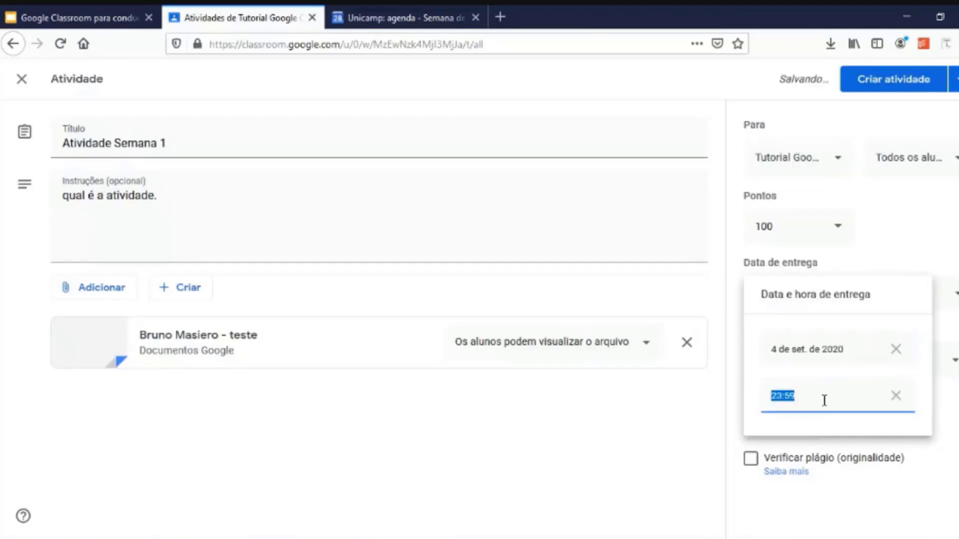
pyautogui.write('12')
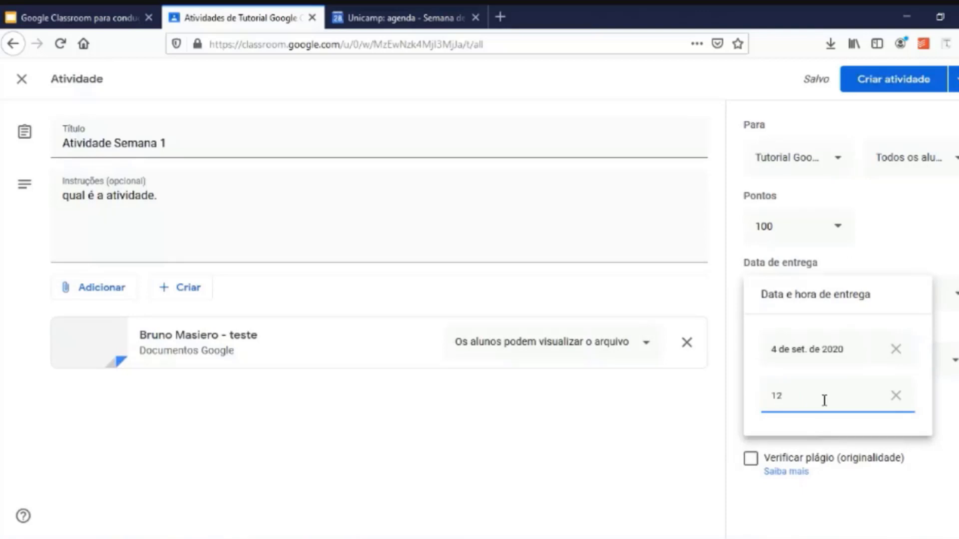
pyautogui.write(':00')
pyautogui.click(870, 438)
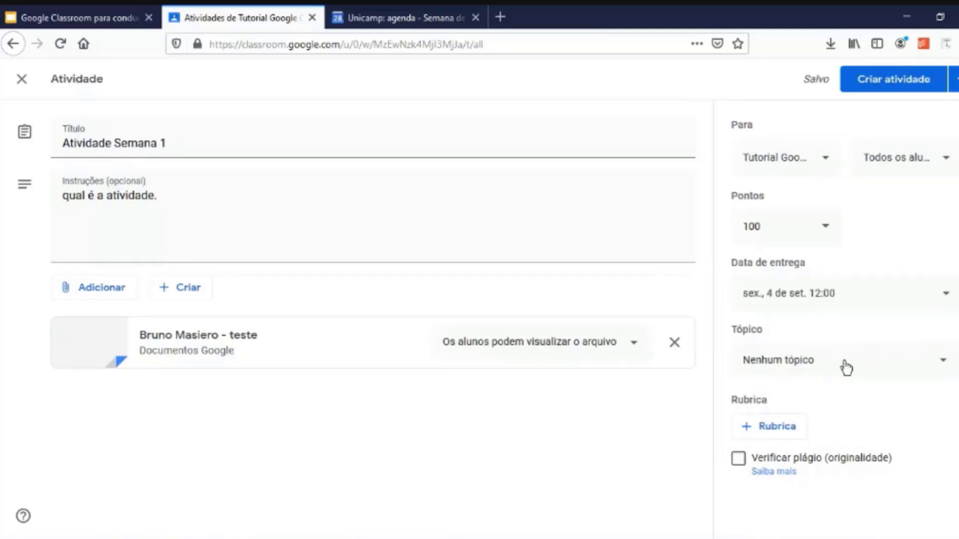
pyautogui.click(846, 368)
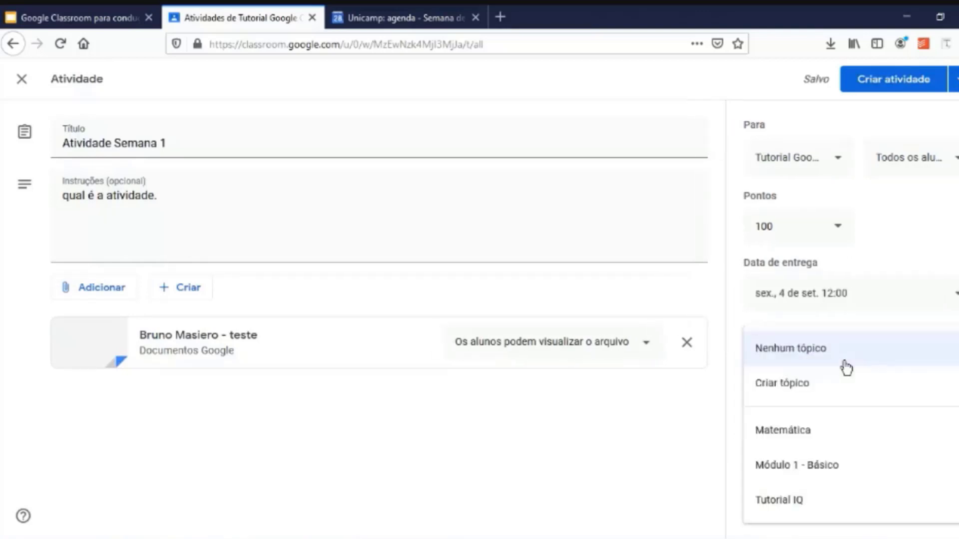
pyautogui.click(821, 502)
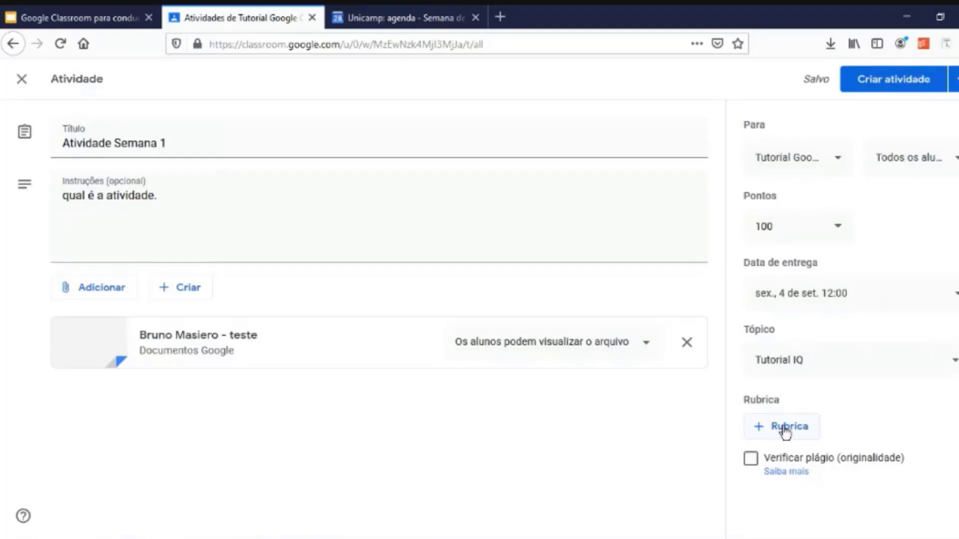
# Create a rubric with criterion Organização, described 'quão bem organizado está o relatório'.
pyautogui.click(785, 430)
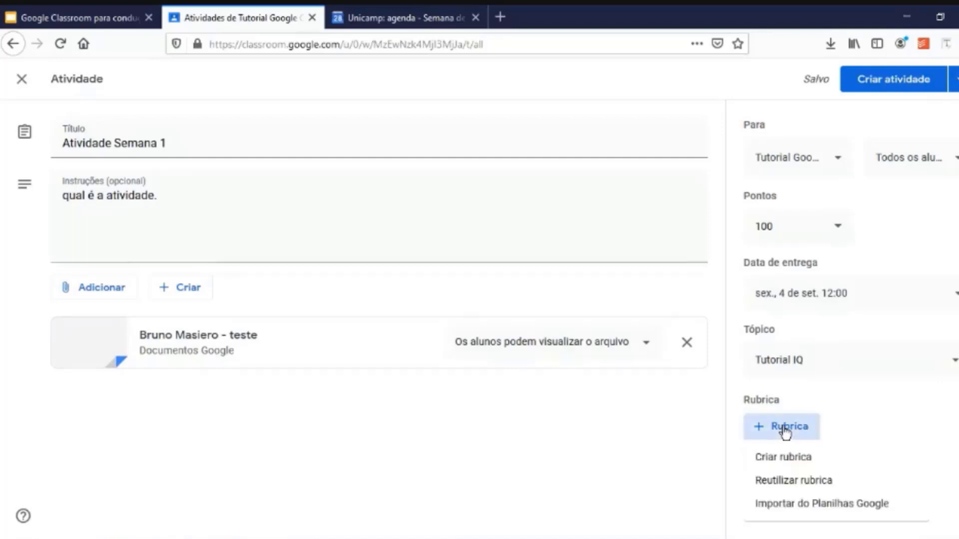
pyautogui.click(806, 457)
pyautogui.click(103, 290)
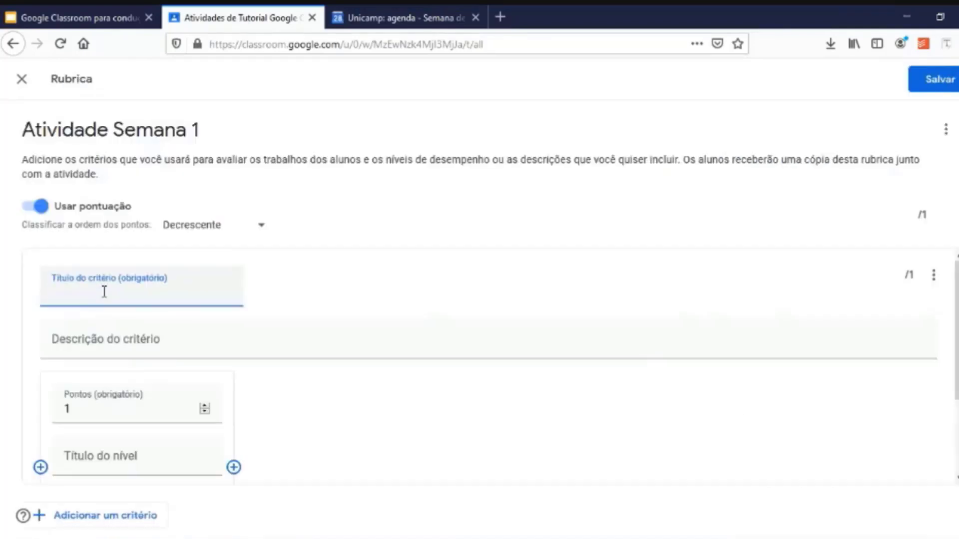
pyautogui.write('Orgaj')
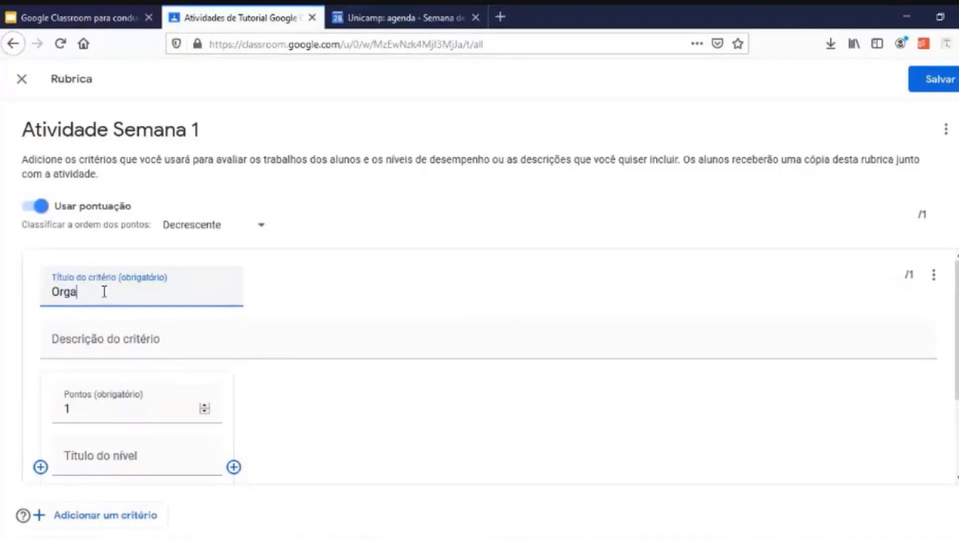
pyautogui.press('BackSpace')
pyautogui.write('nização')
pyautogui.press('Tab')
pyautogui.write('quão bem organizado está o relatório')
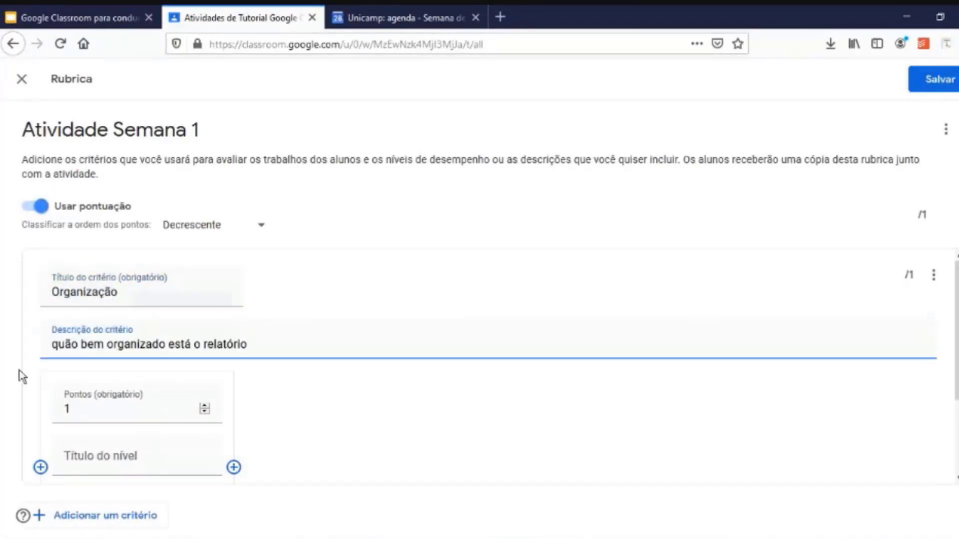
pyautogui.scroll(-2, 268, 404)
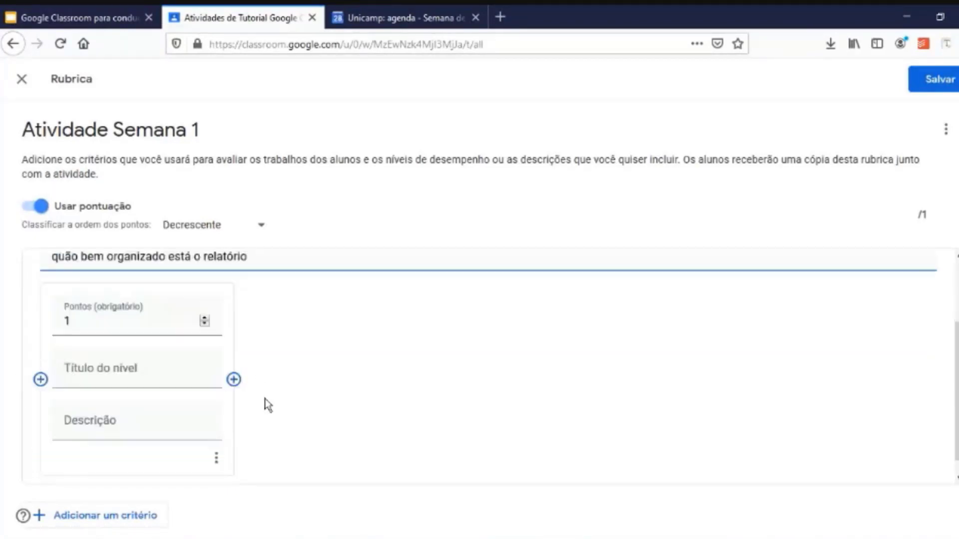
# Give Organização the levels Bem (10 points) and Mal (0 points).
pyautogui.click(129, 364)
pyautogui.write('Bem')
pyautogui.click(234, 371)
pyautogui.click(302, 376)
pyautogui.write('Mal')
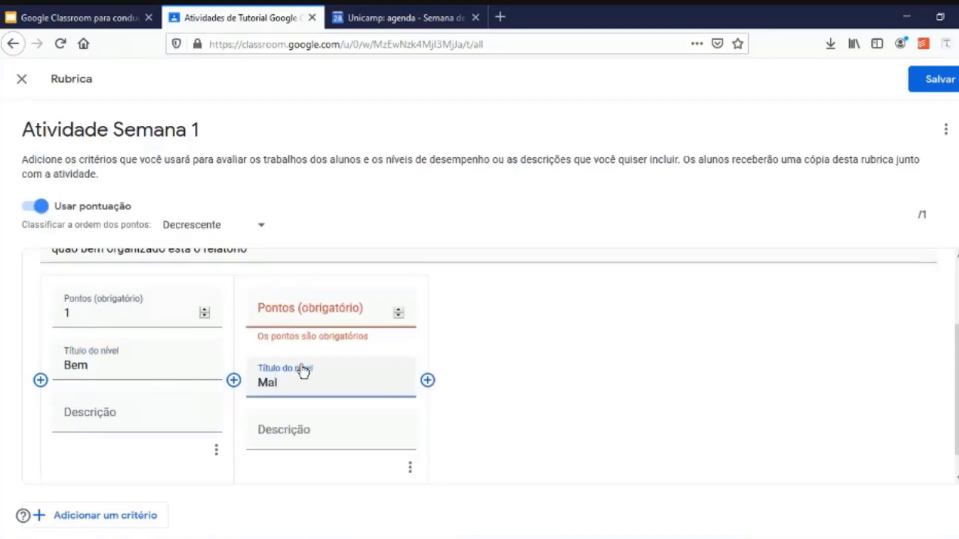
pyautogui.click(124, 314)
pyautogui.write('0')
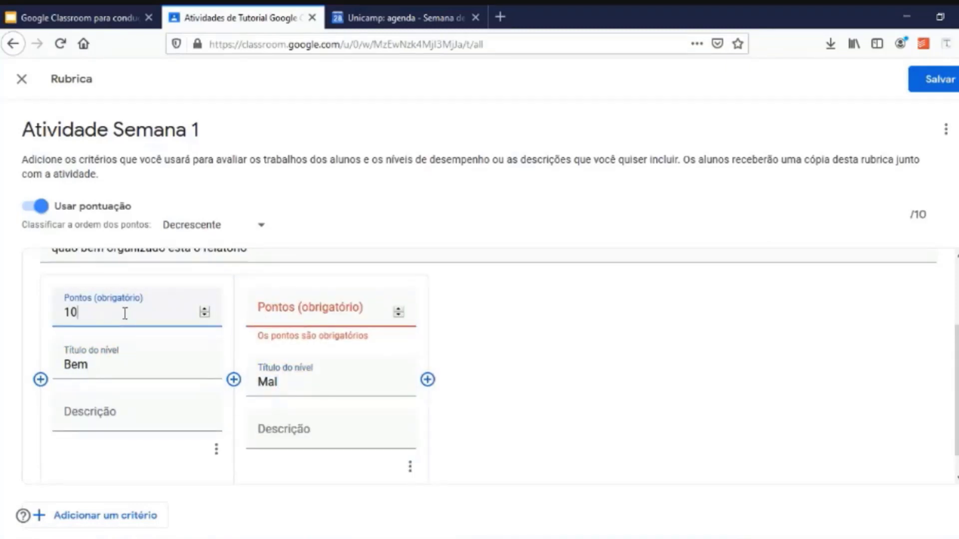
pyautogui.click(272, 313)
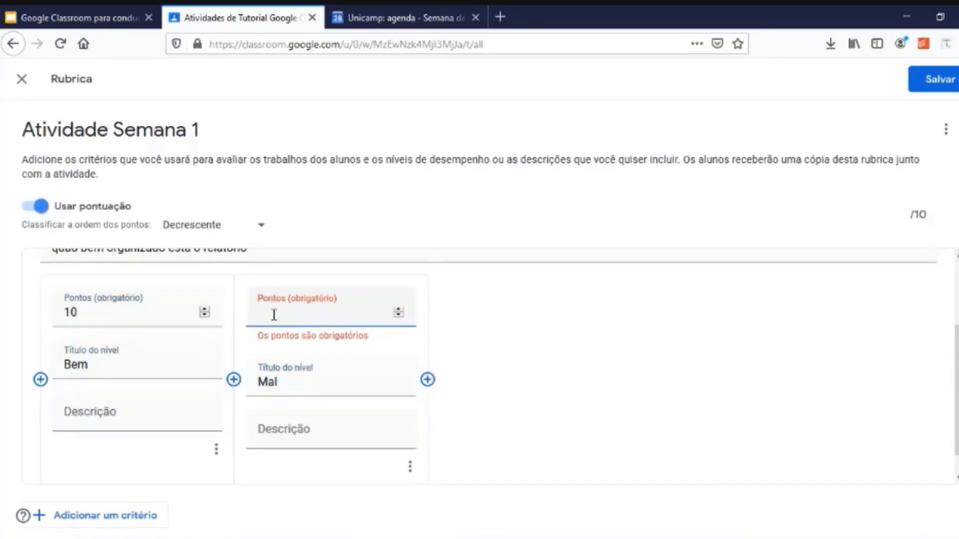
pyautogui.write('0')
pyautogui.click(28, 516)
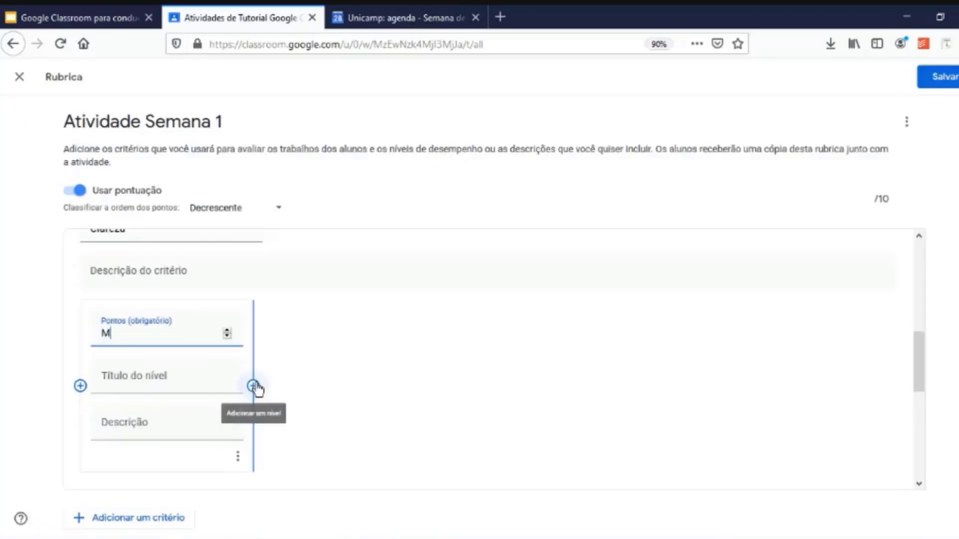
pyautogui.write('u')
pyautogui.press('BackSpace')
pyautogui.press('BackSpace')
pyautogui.write('10')
# Add Clareza levels Muito, Médio and Ruim, with Ruim worth 0 points.
pyautogui.click(185, 381)
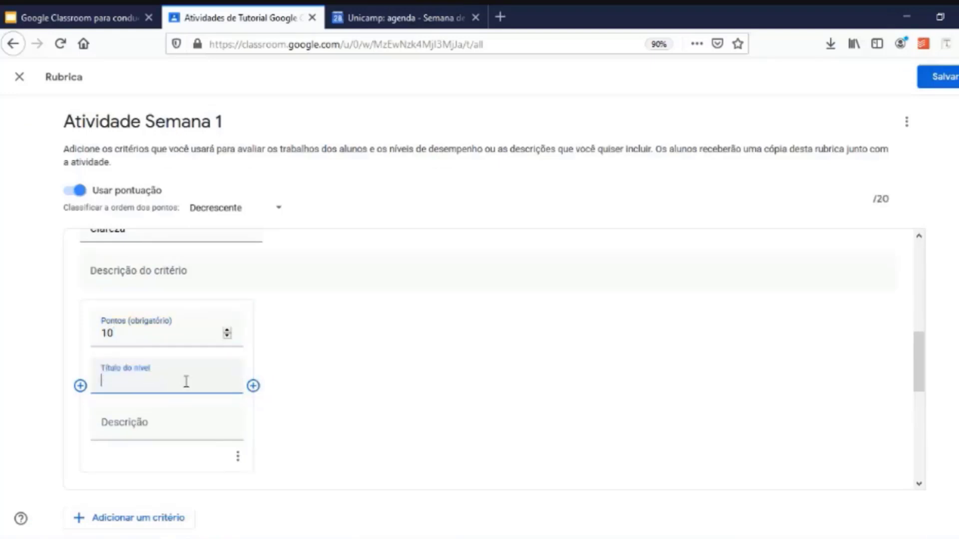
pyautogui.write('Mut')
pyautogui.press('BackSpace')
pyautogui.write('ito')
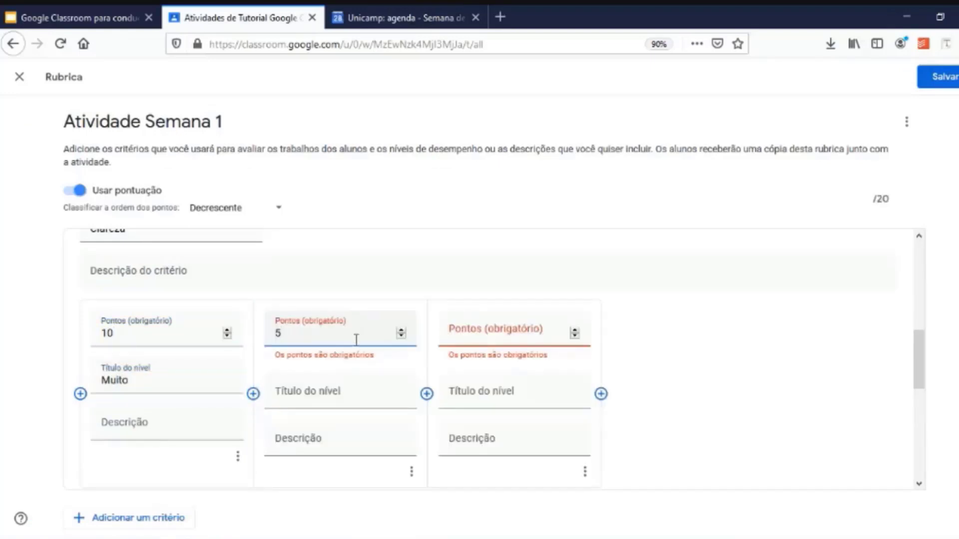
pyautogui.click(339, 401)
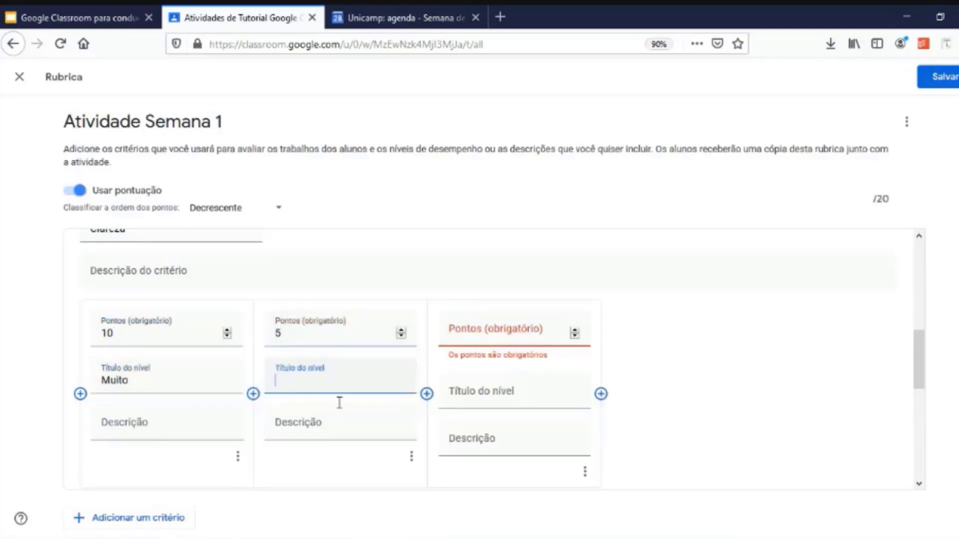
pyautogui.write('Médio')
pyautogui.click(497, 329)
pyautogui.write('0')
pyautogui.press('Tab')
pyautogui.write('Ruim')
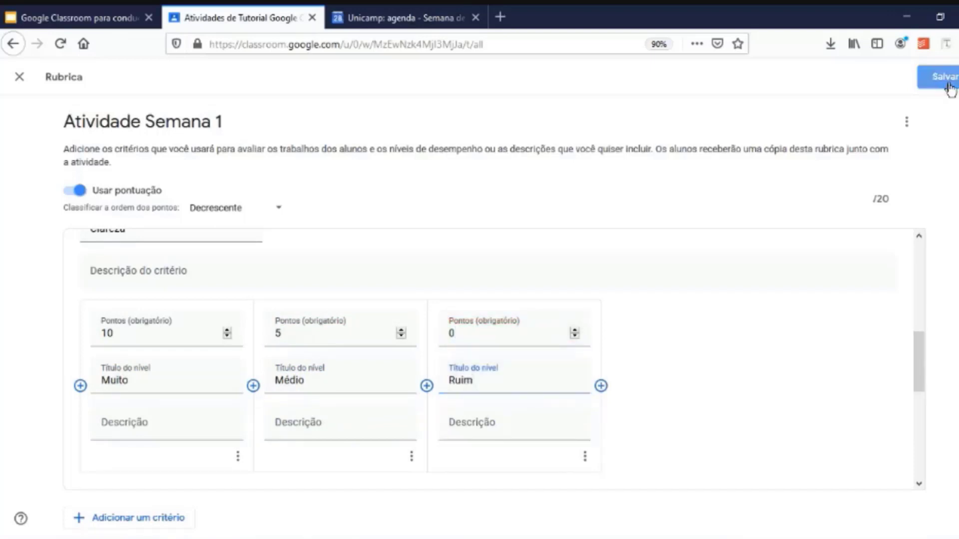
# Save the rubric and delete the empty extra criterion.
pyautogui.click(944, 78)
pyautogui.click(894, 345)
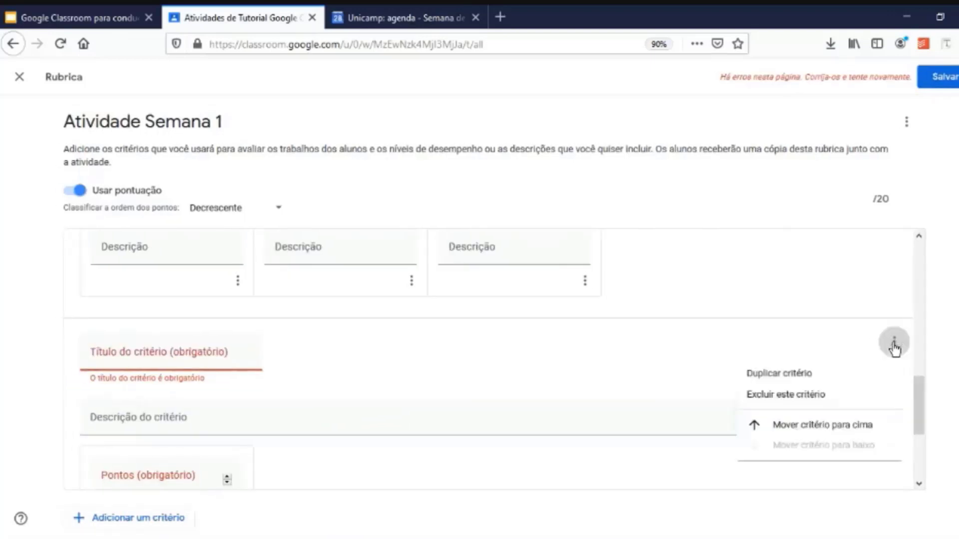
pyautogui.click(786, 397)
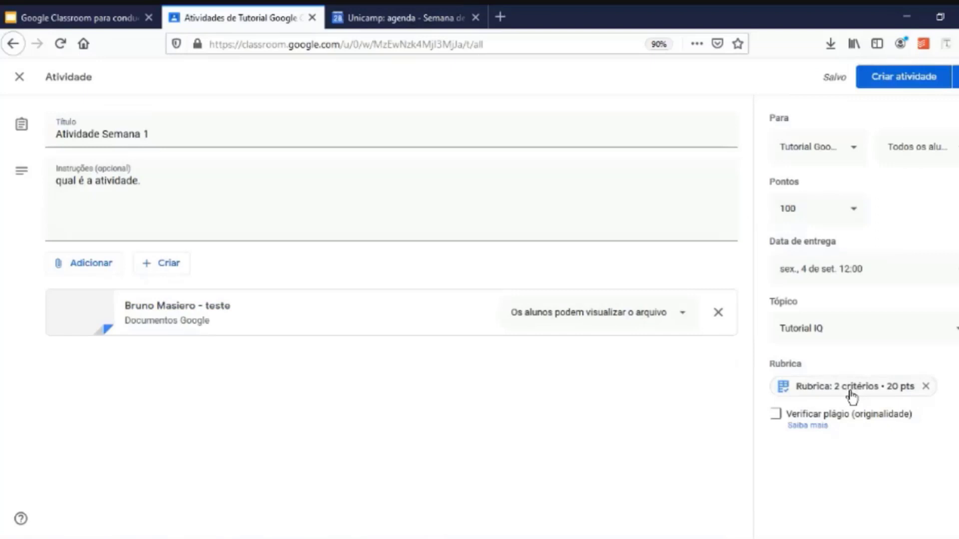
# Check the presentation tab, then try enabling the originality report check.
pyautogui.click(85, 19)
pyautogui.click(777, 422)
# Post Atividade Semana 1, then reopen it for editing and change its due date.
pyautogui.click(887, 85)
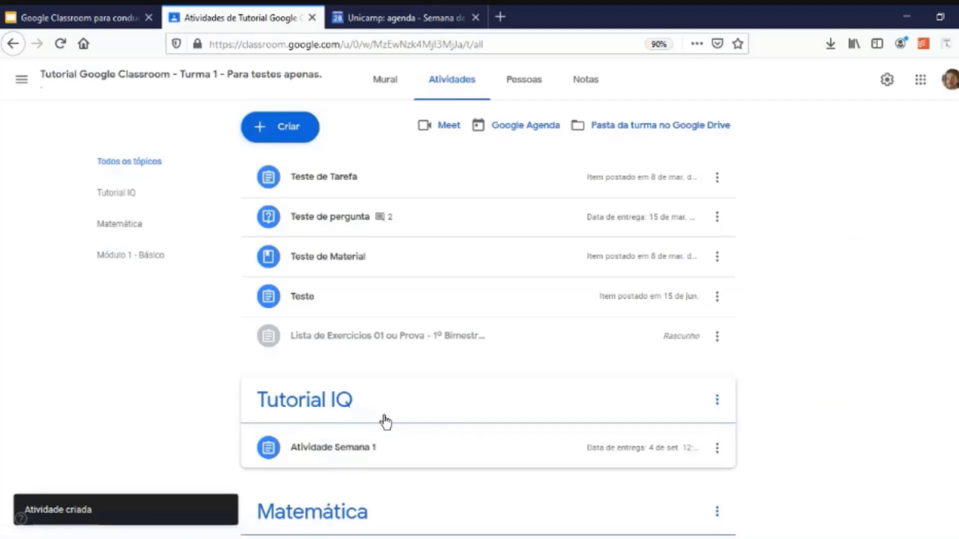
pyautogui.click(718, 448)
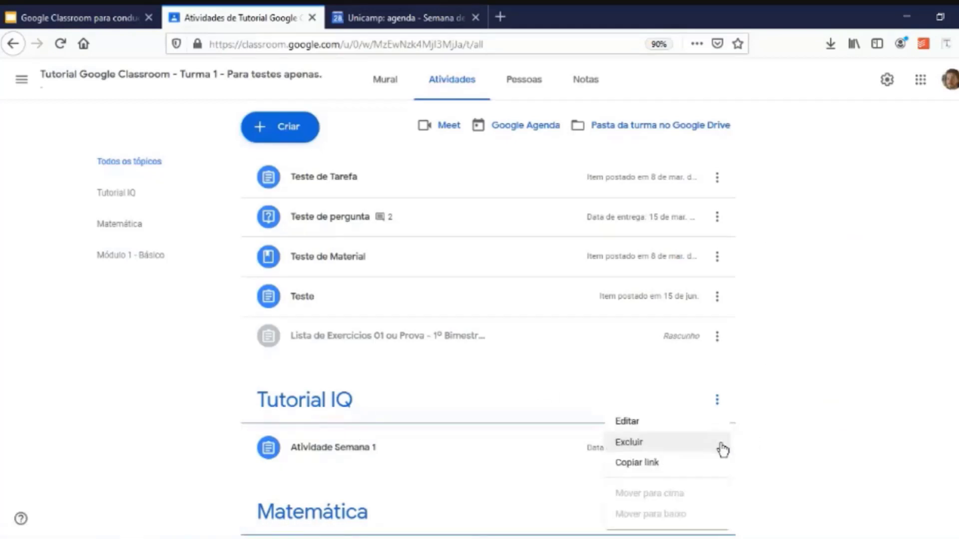
pyautogui.click(666, 424)
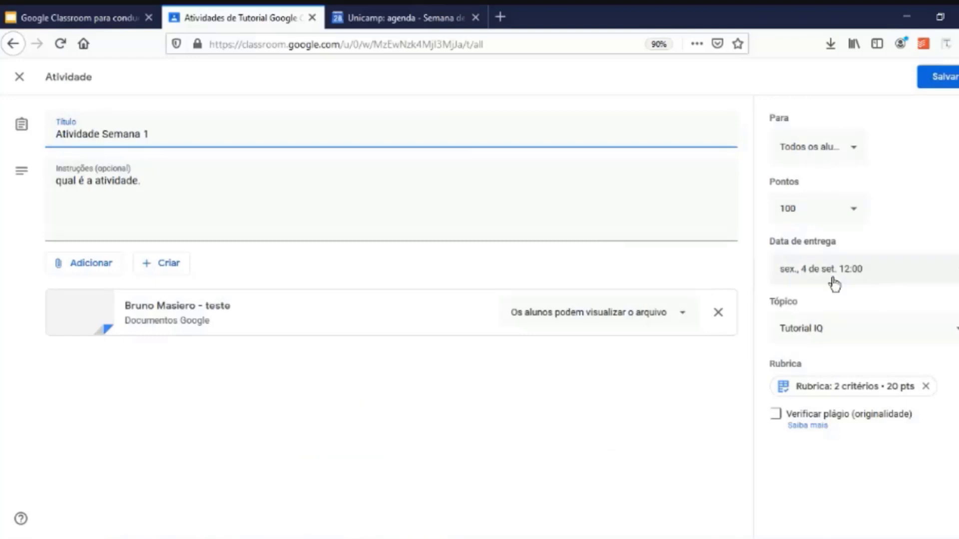
pyautogui.click(882, 270)
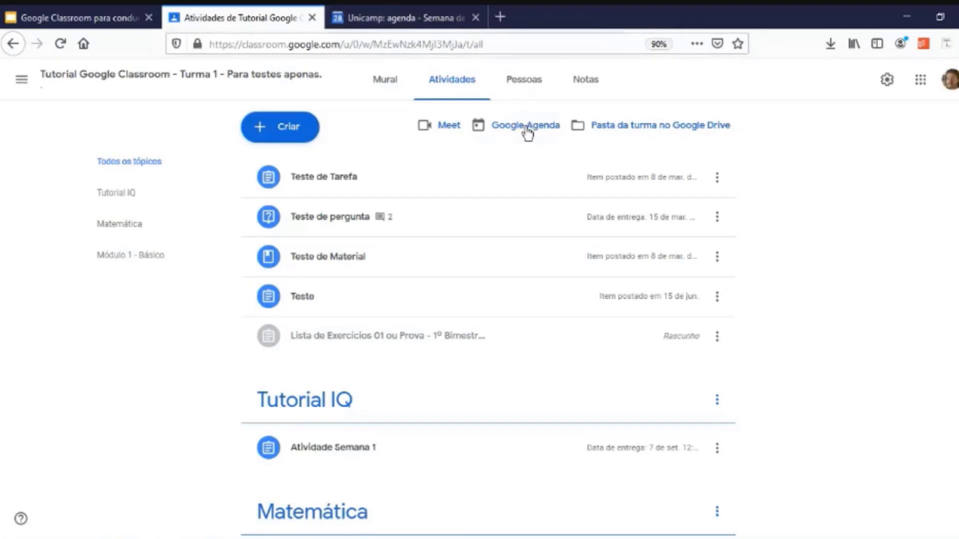
# Create assignment Atividade 2 and schedule it to post on 7 September 2020 at 15:30.
pyautogui.click(302, 133)
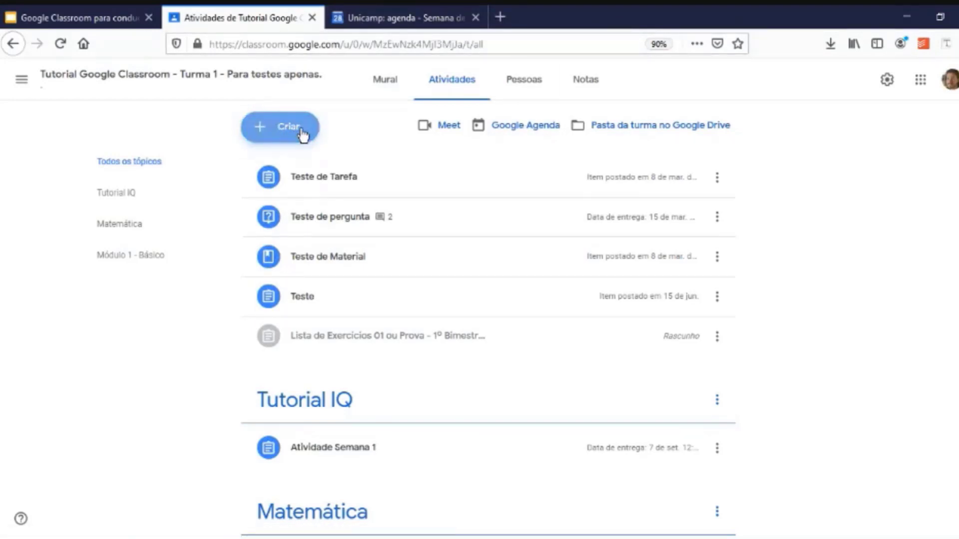
pyautogui.click(299, 182)
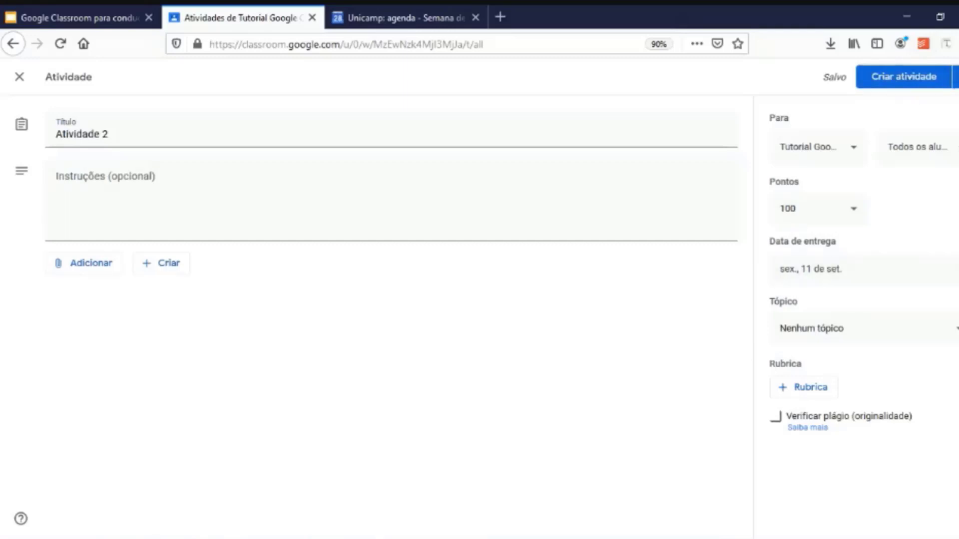
pyautogui.click(955, 77)
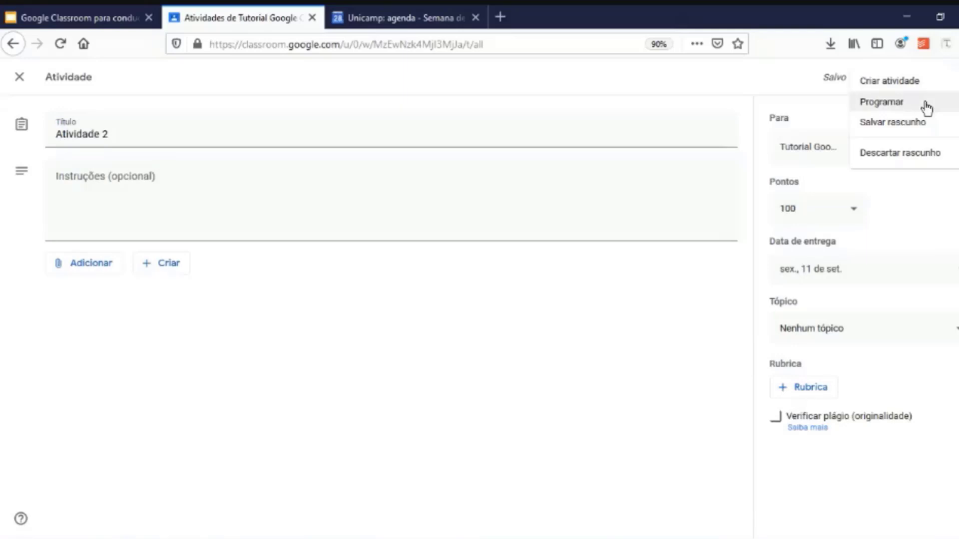
pyautogui.click(882, 102)
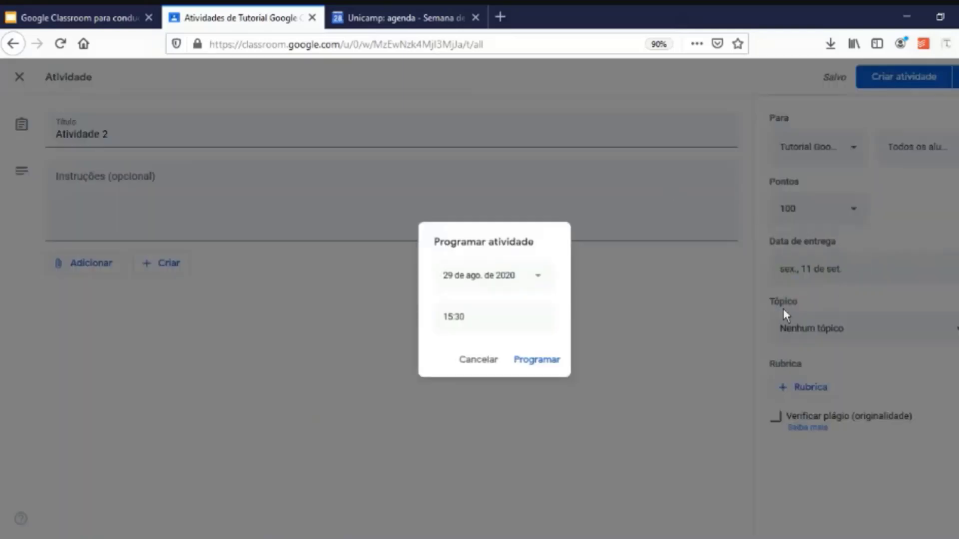
pyautogui.click(526, 279)
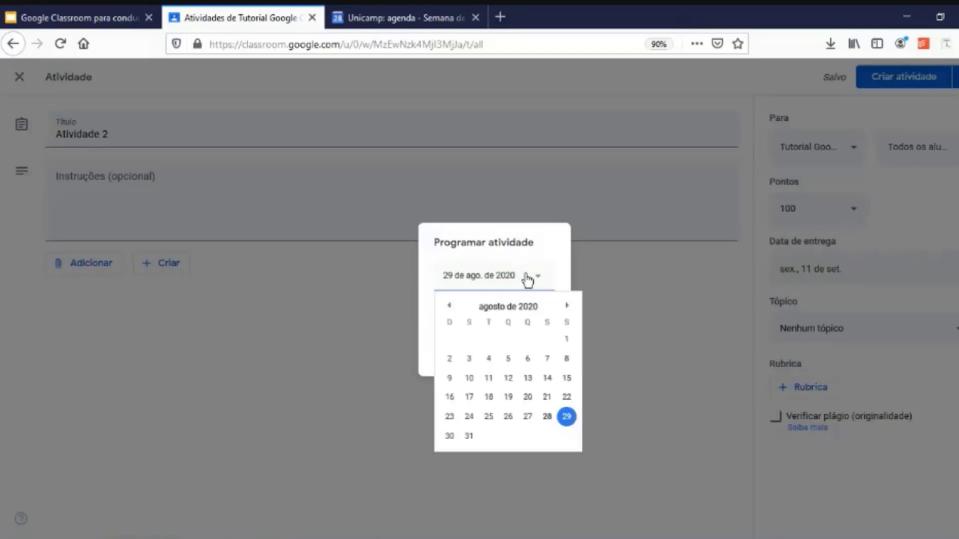
pyautogui.click(567, 306)
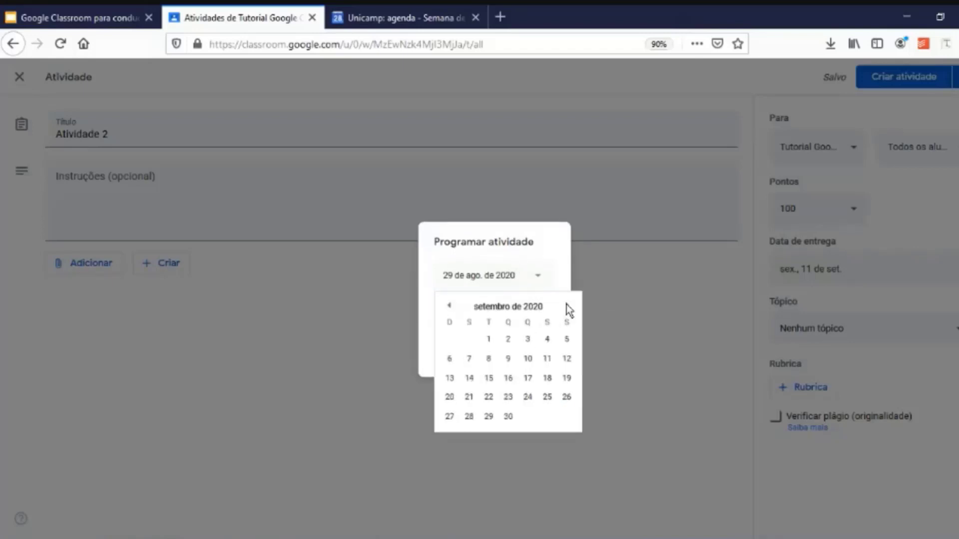
pyautogui.click(469, 359)
pyautogui.click(483, 322)
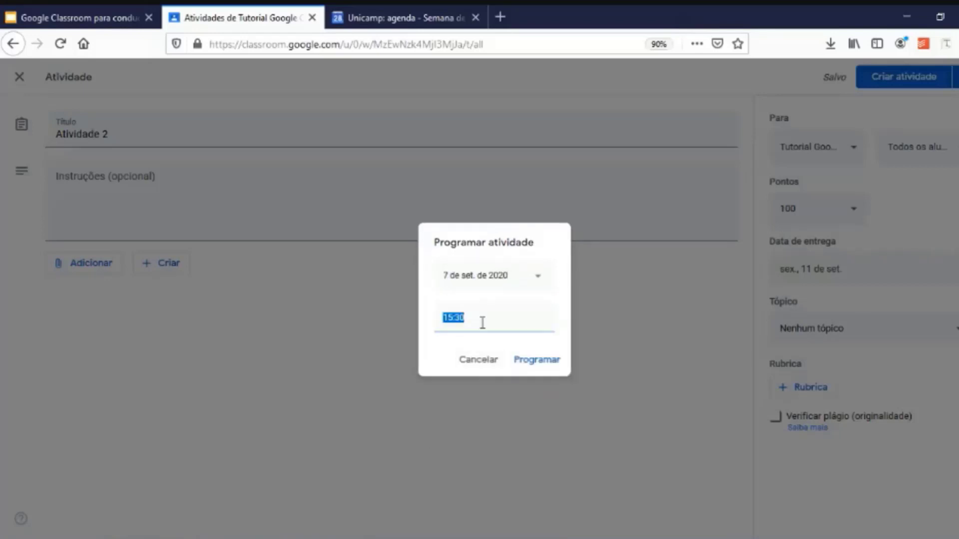
pyautogui.click(538, 360)
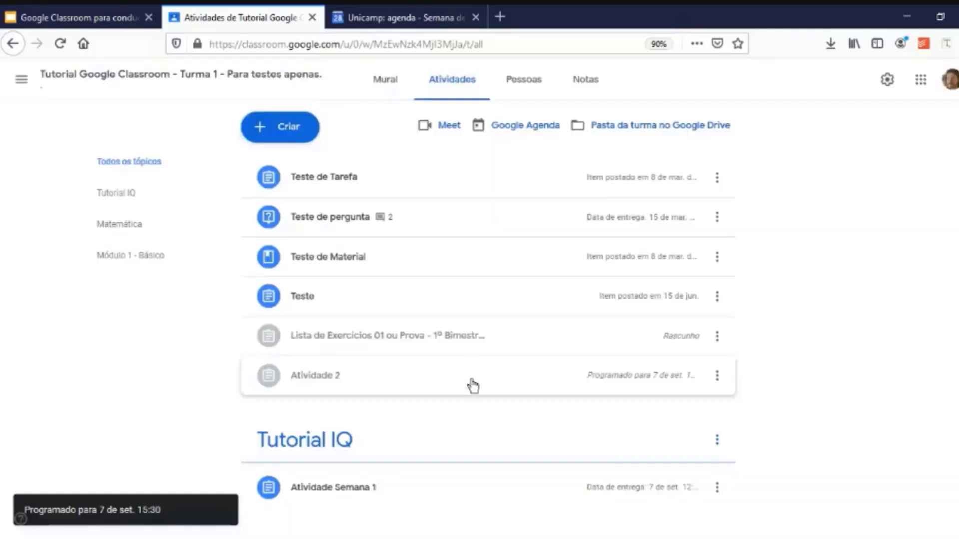
# Drag Atividade 2 into the Tutorial IQ topic, placing it below Atividade Semana 1.
pyautogui.scroll(-2, 437, 382)
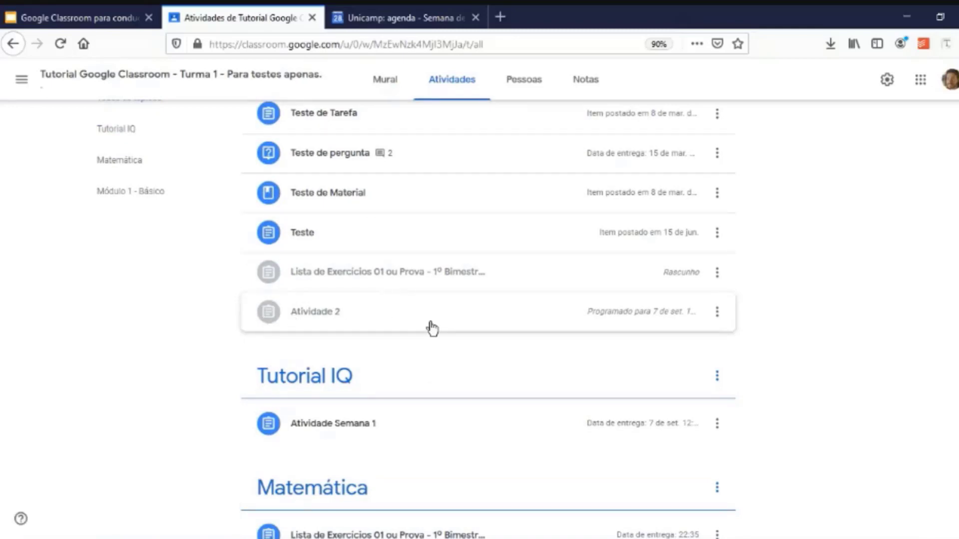
pyautogui.moveTo(428, 325); pyautogui.dragTo(374, 430)
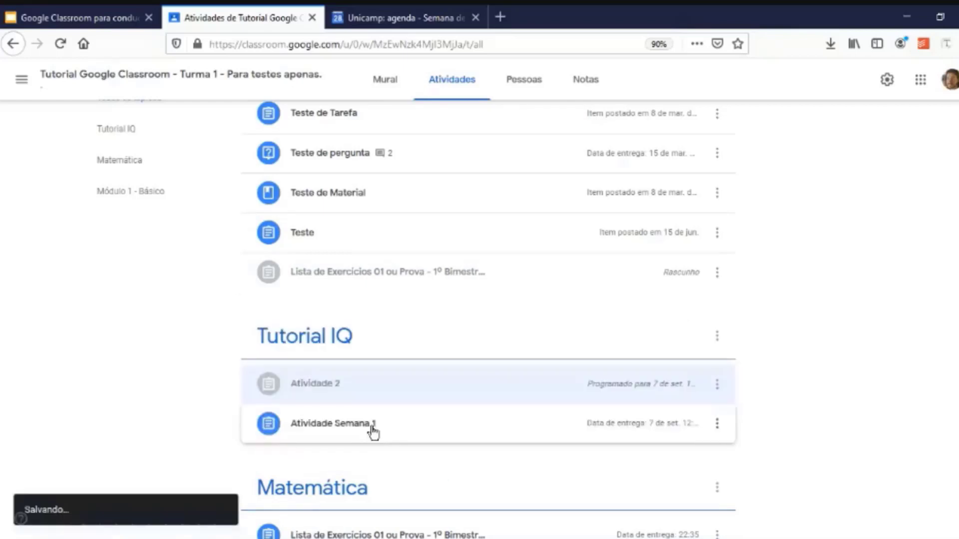
pyautogui.moveTo(343, 389); pyautogui.dragTo(441, 430)
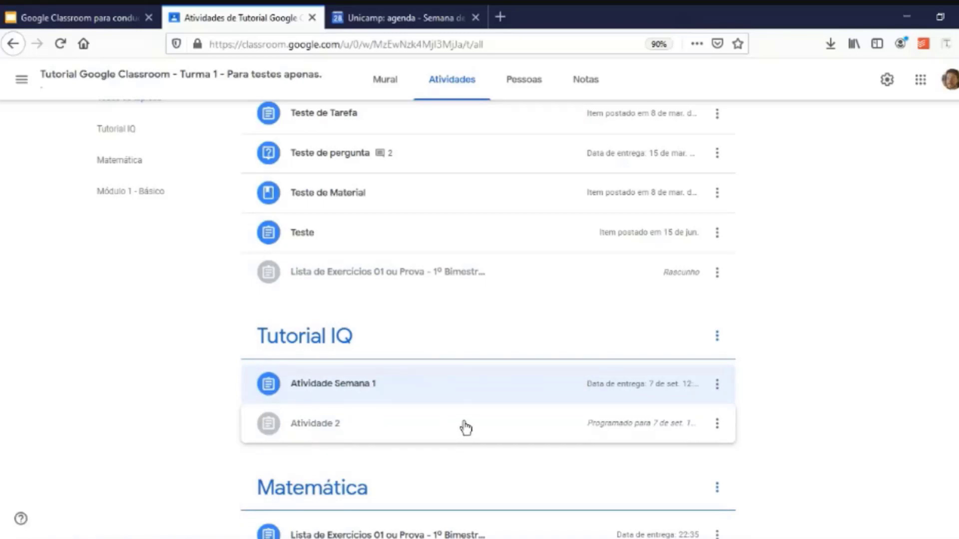
pyautogui.scroll(2, 465, 427)
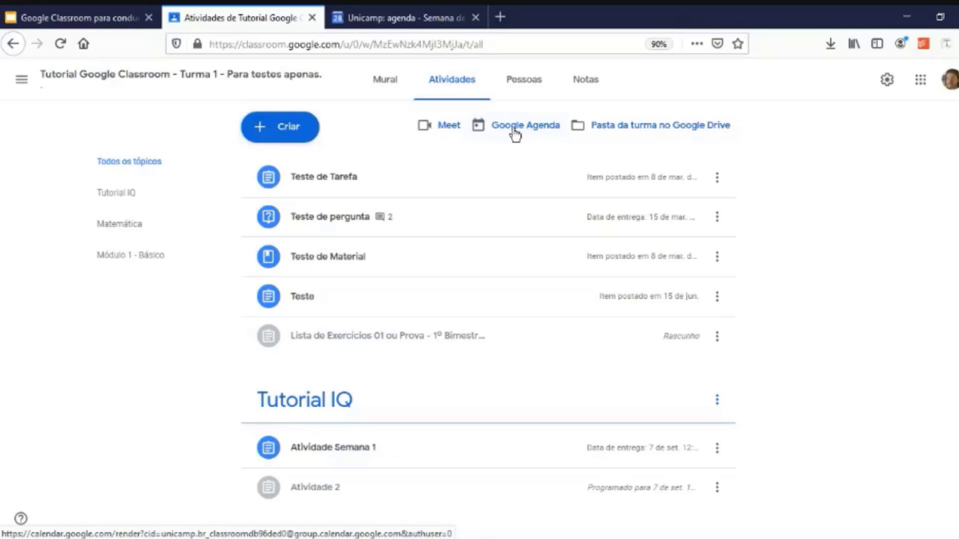
pyautogui.click(514, 131)
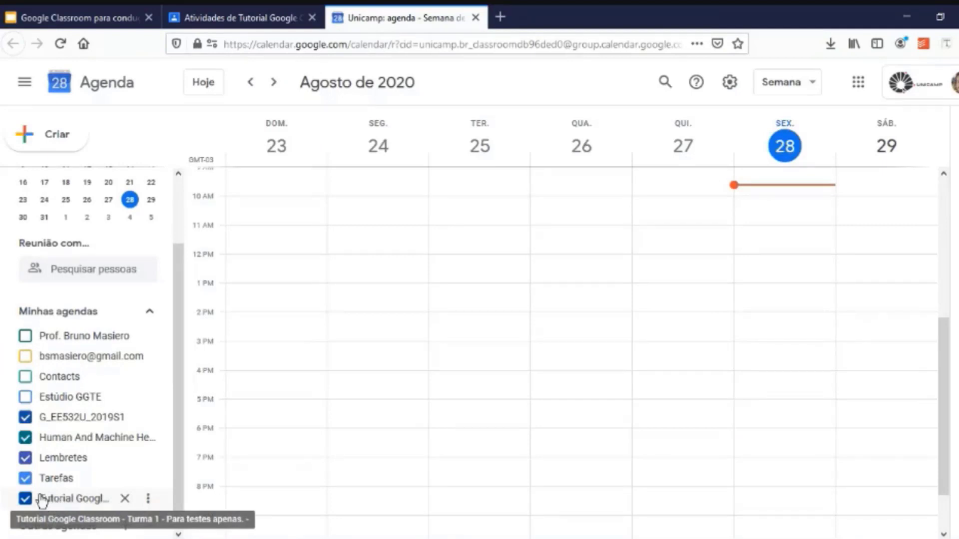
pyautogui.click(275, 83)
pyautogui.click(274, 83)
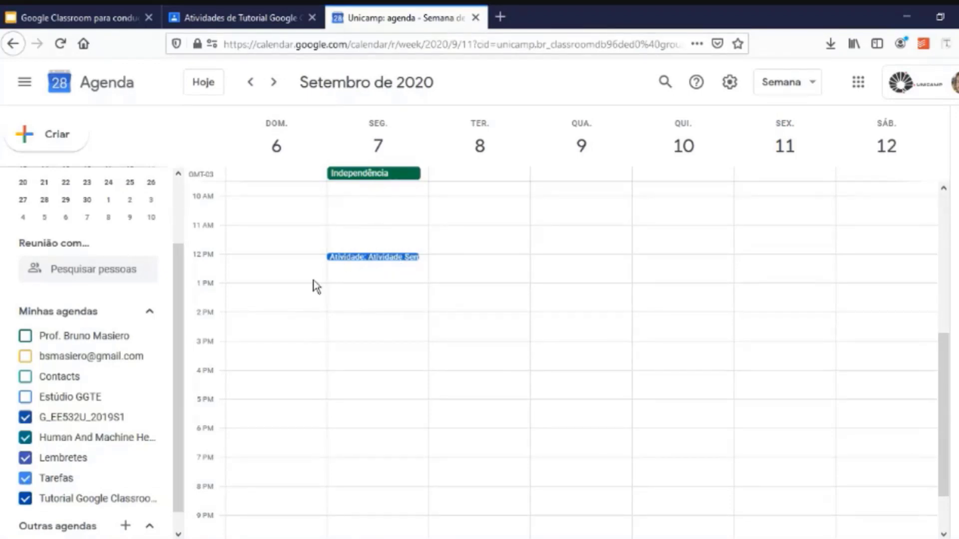
pyautogui.click(375, 257)
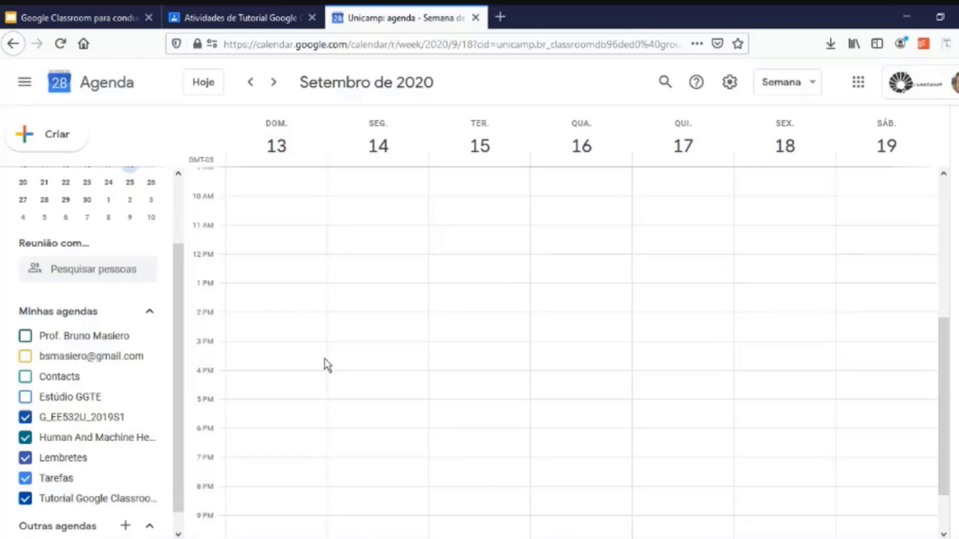
pyautogui.click(251, 82)
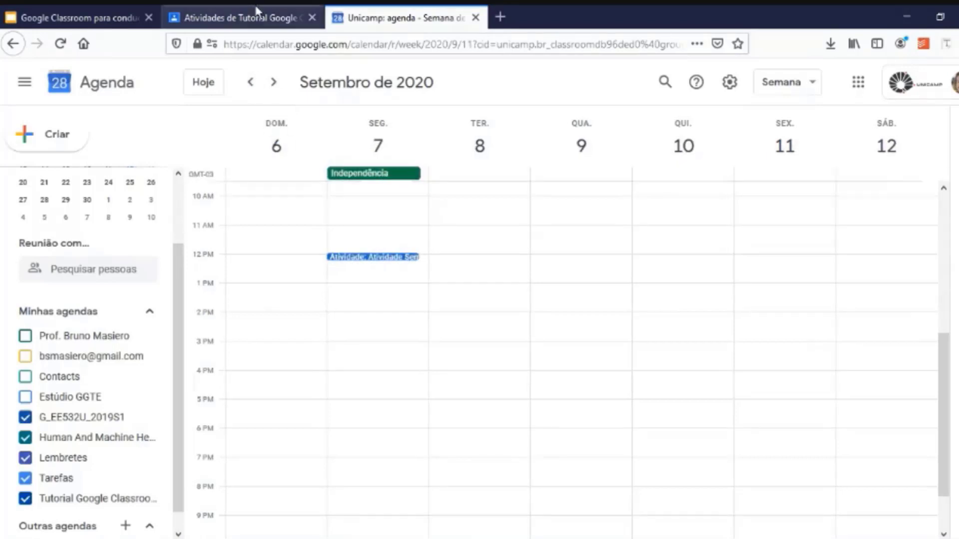
pyautogui.click(256, 18)
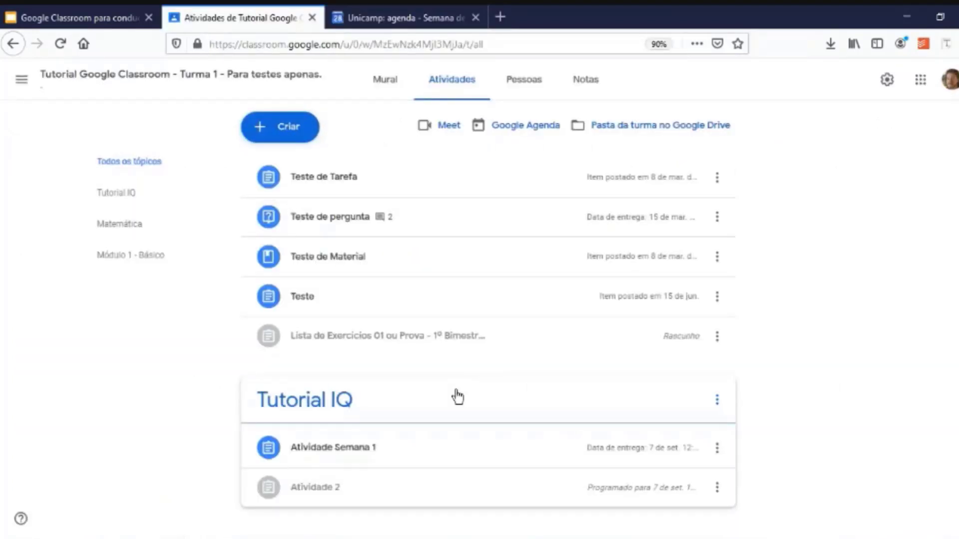
pyautogui.click(435, 20)
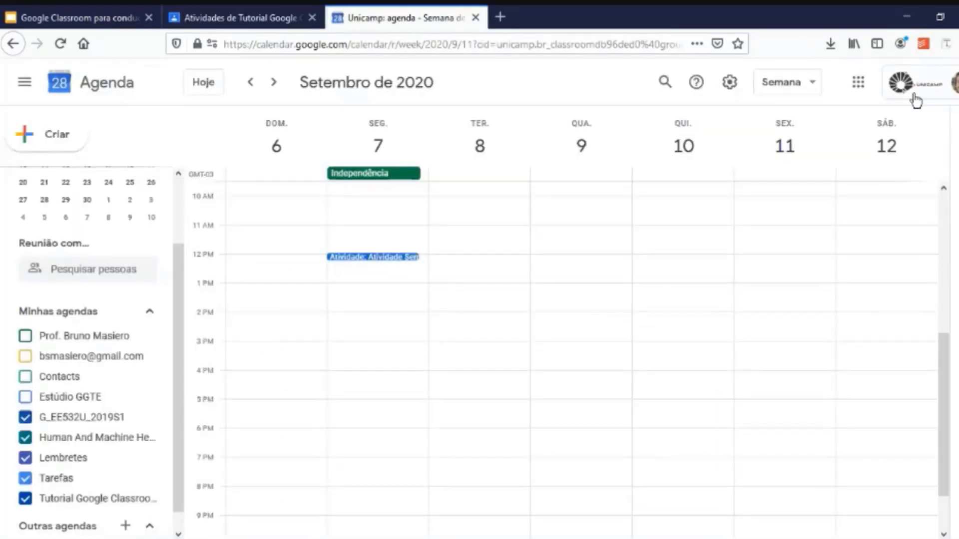
pyautogui.click(944, 82)
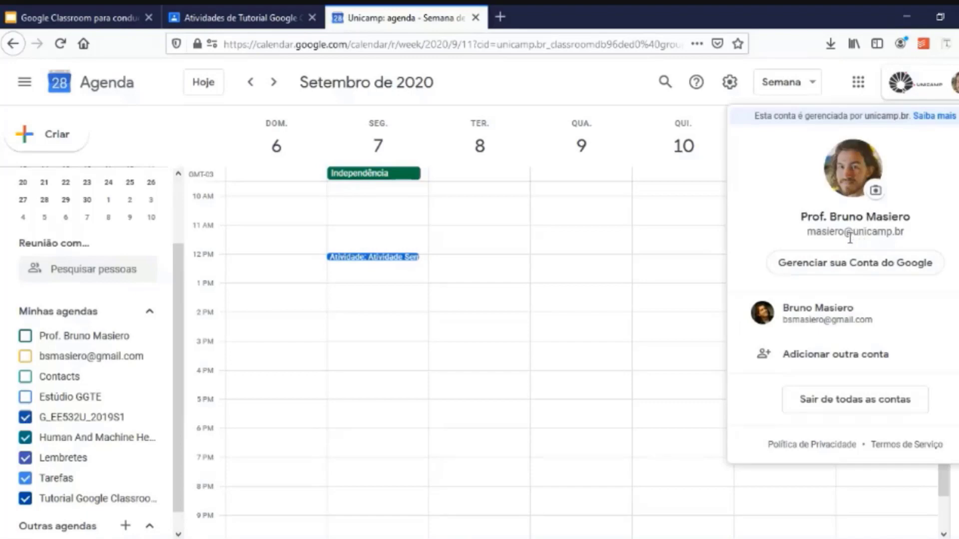
pyautogui.moveTo(843, 233); pyautogui.dragTo(873, 233)
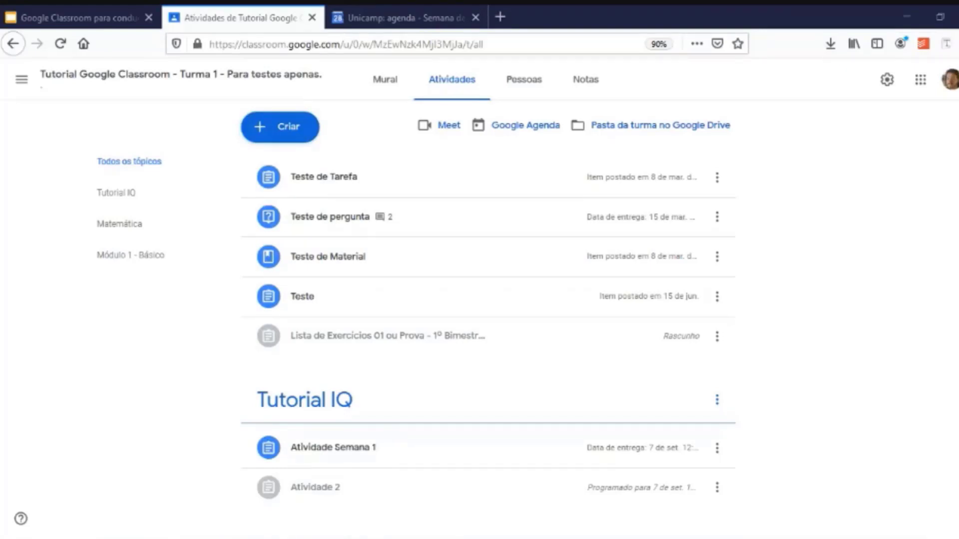
# Open the EA2 digital teaching support page in a new tab and expand the AVAs section.
pyautogui.click(500, 16)
pyautogui.write('ea2.unicamp.br/')
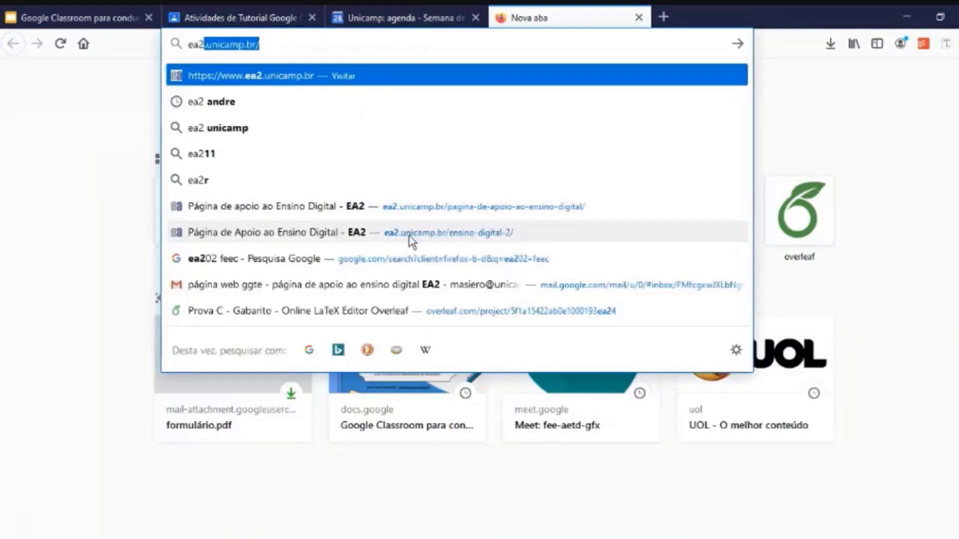
pyautogui.click(409, 235)
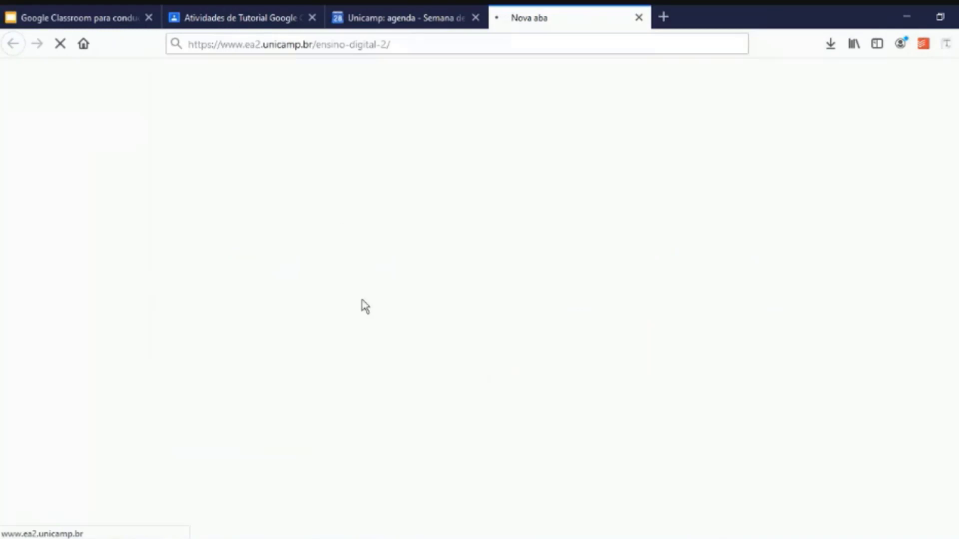
pyautogui.scroll(-10, 238, 306)
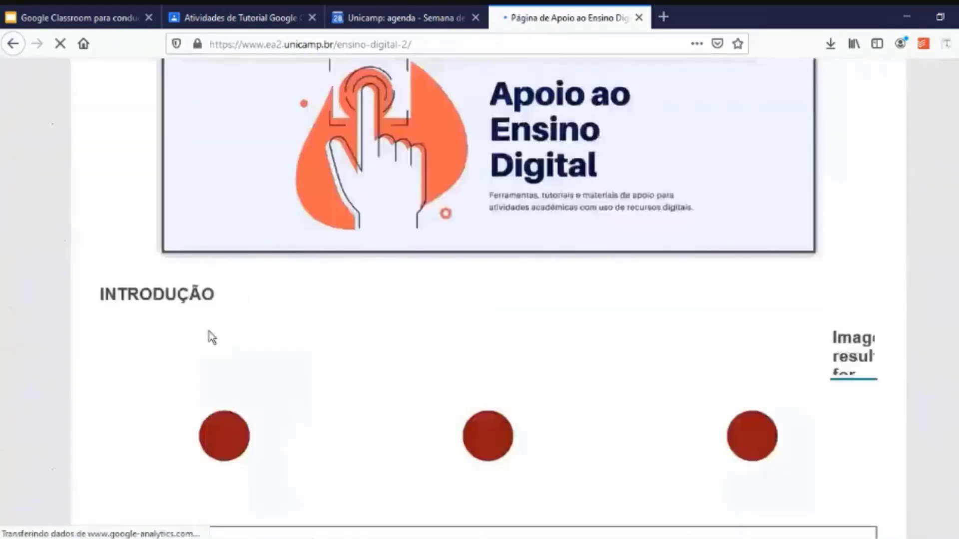
pyautogui.click(297, 299)
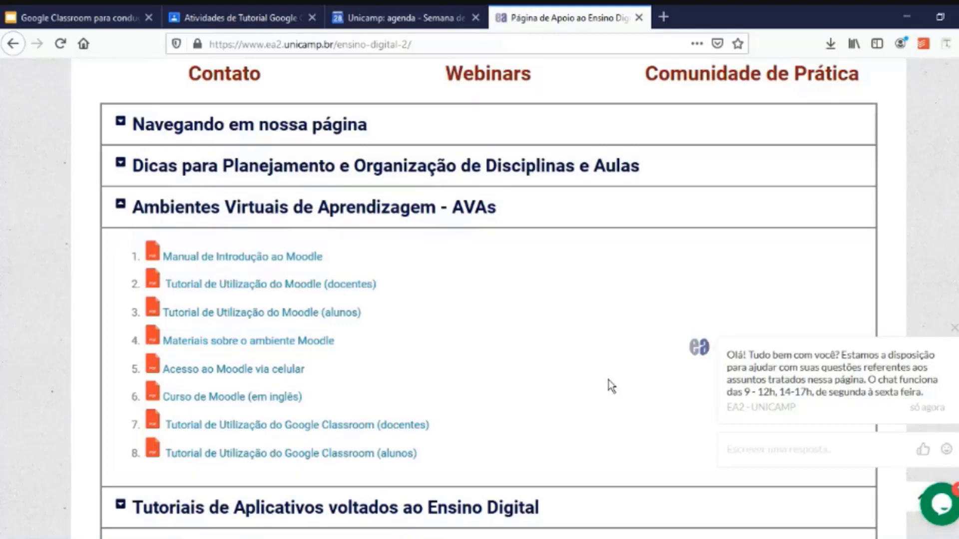
# Return to the tutorial slides and step from slide 3 to slide 5 on Classroom questions.
pyautogui.click(98, 13)
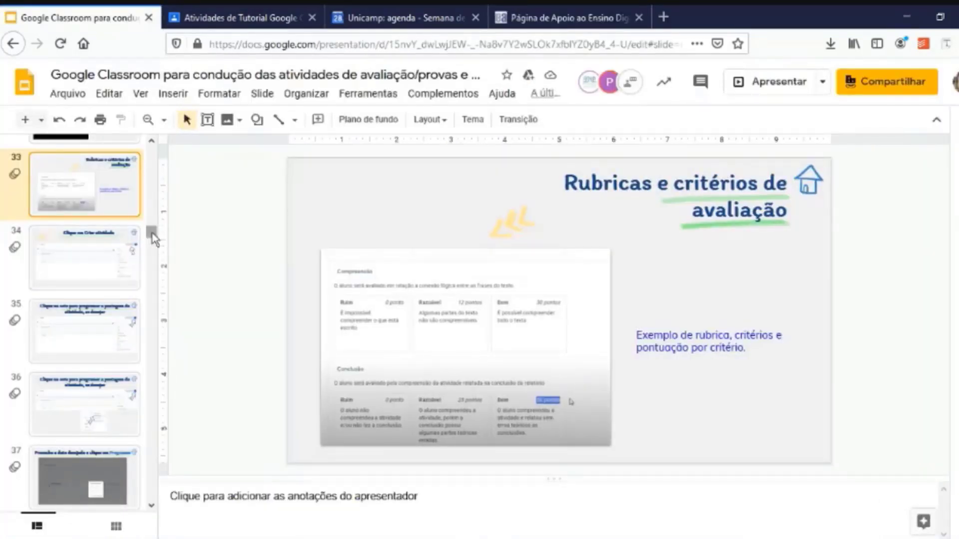
pyautogui.moveTo(151, 233); pyautogui.dragTo(151, 150)
pyautogui.click(107, 273)
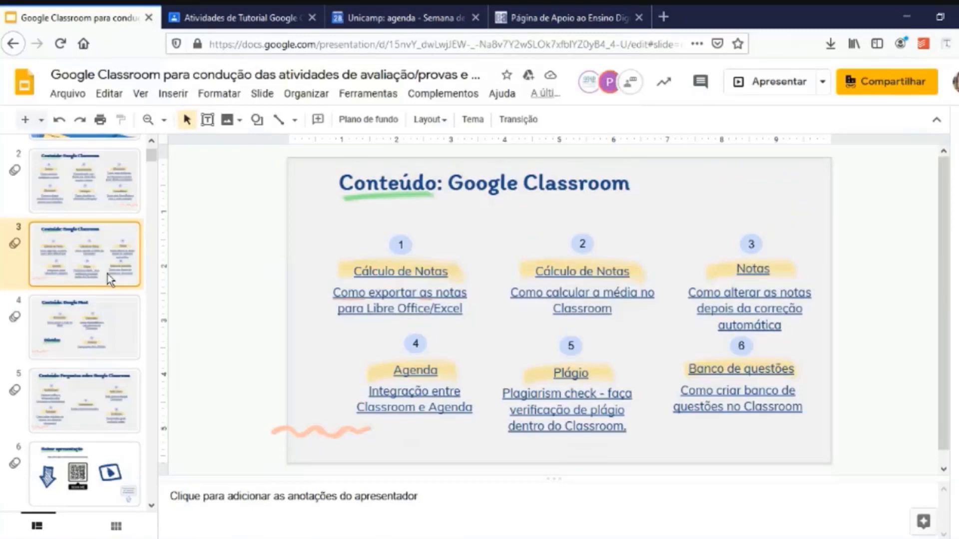
pyautogui.press('Up')
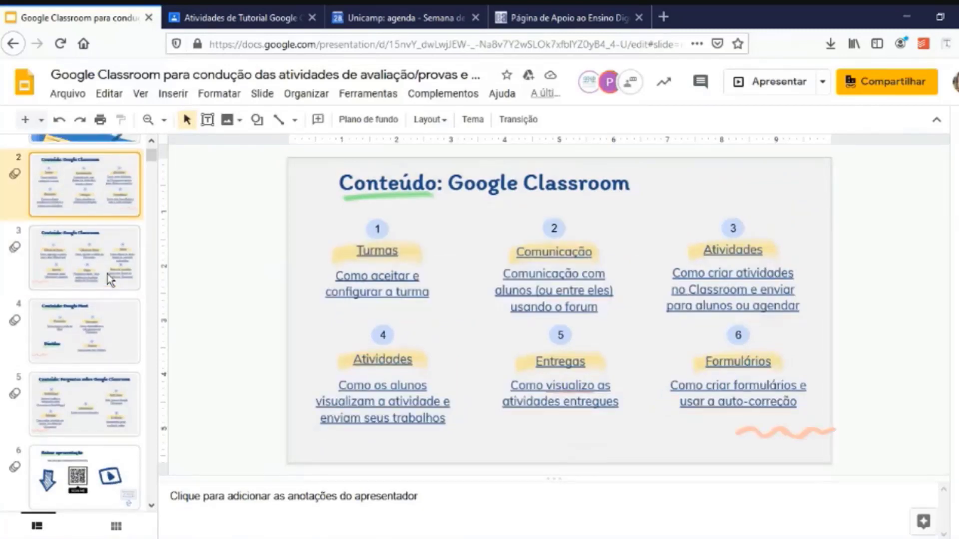
pyautogui.press('Down')
pyautogui.press('Down')
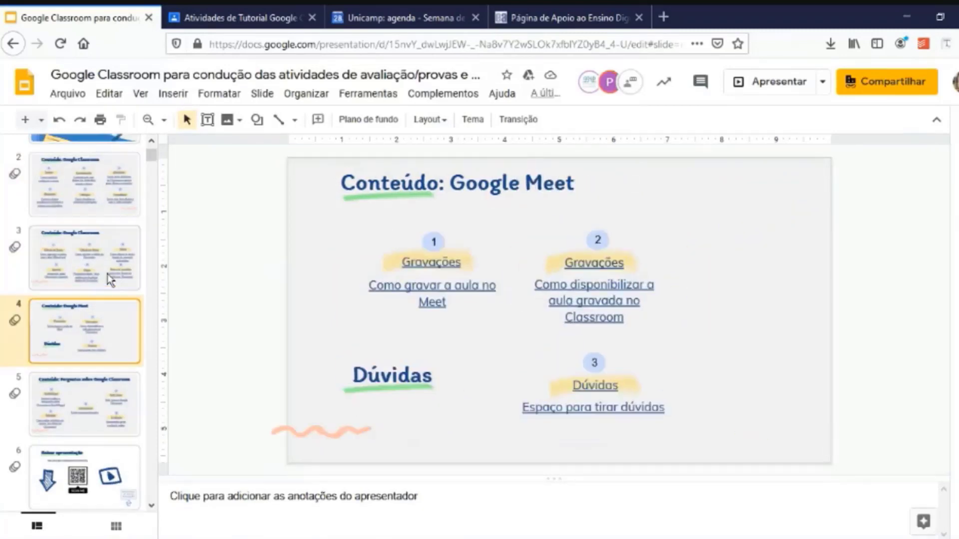
pyautogui.press('Down')
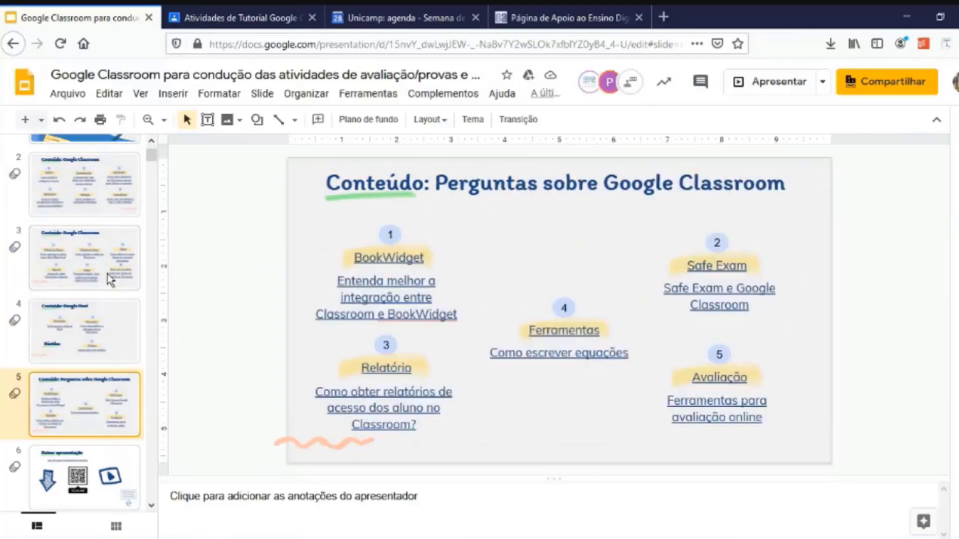
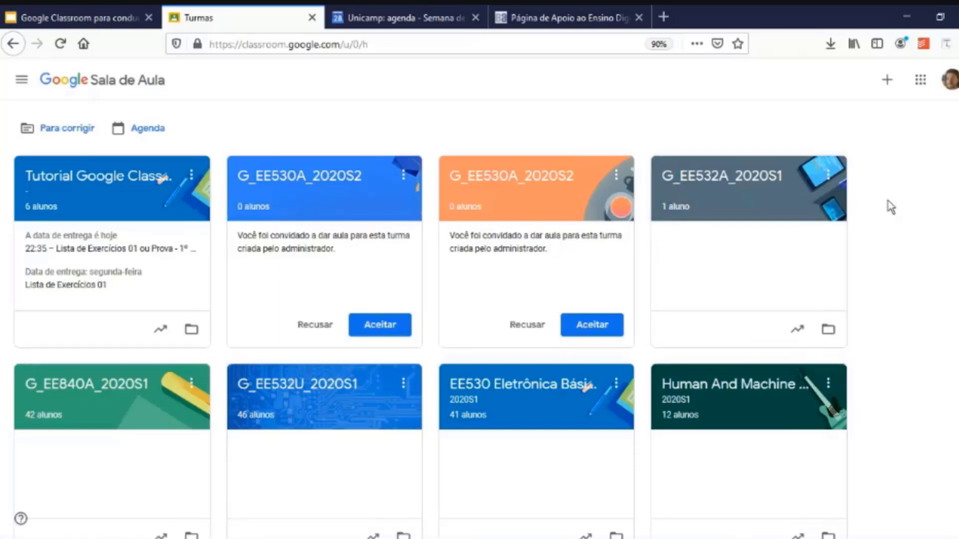
pyautogui.click(617, 178)
pyautogui.click(776, 185)
pyautogui.click(776, 185)
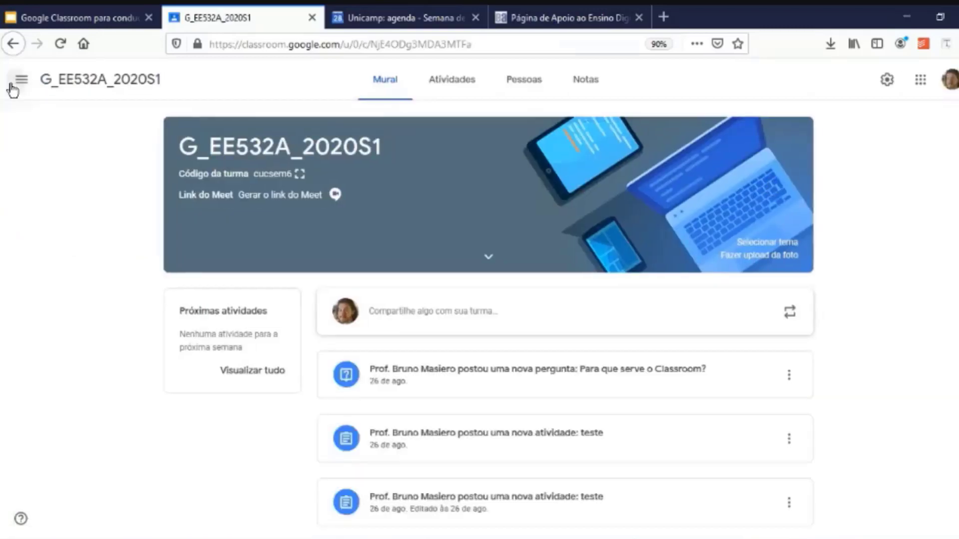
pyautogui.click(828, 176)
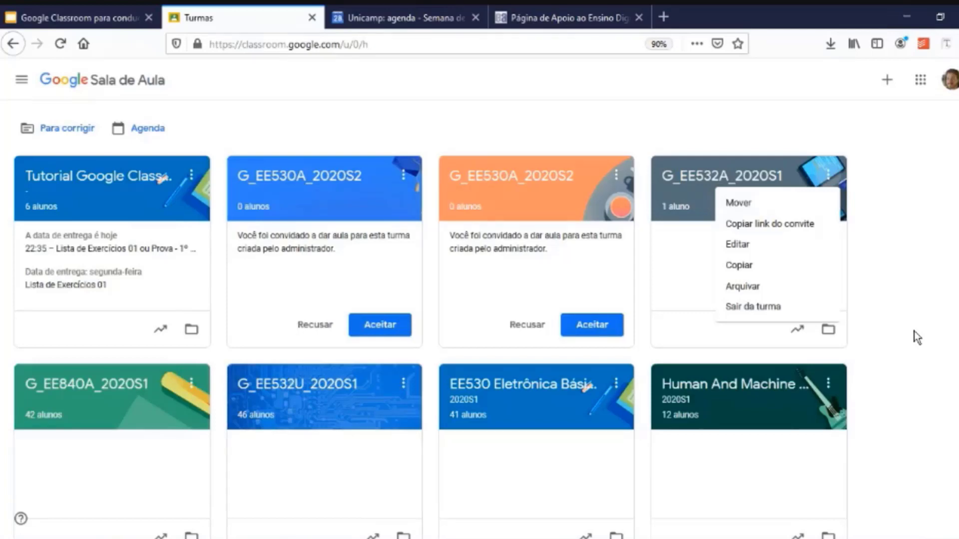
pyautogui.scroll(-10, 914, 331)
pyautogui.click(19, 84)
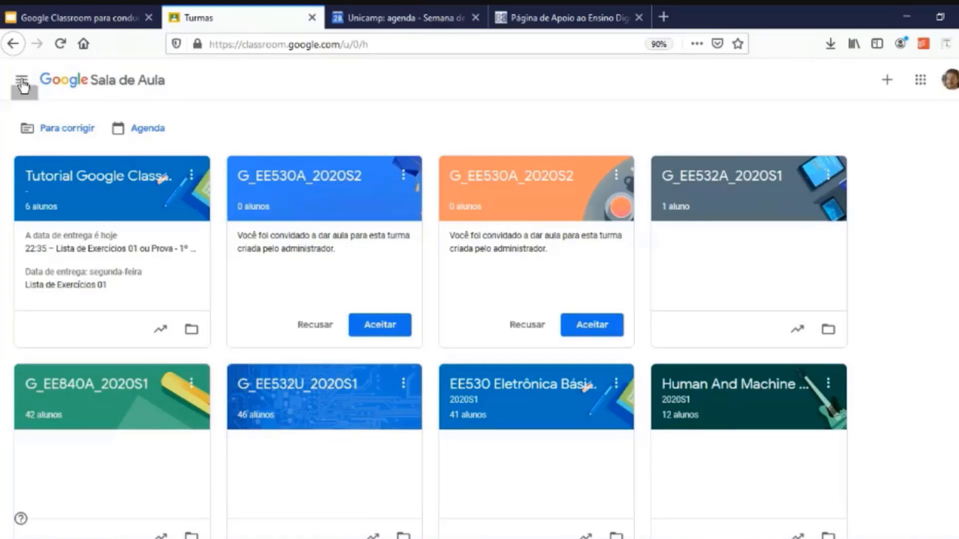
pyautogui.click(21, 84)
pyautogui.scroll(-5, 52, 294)
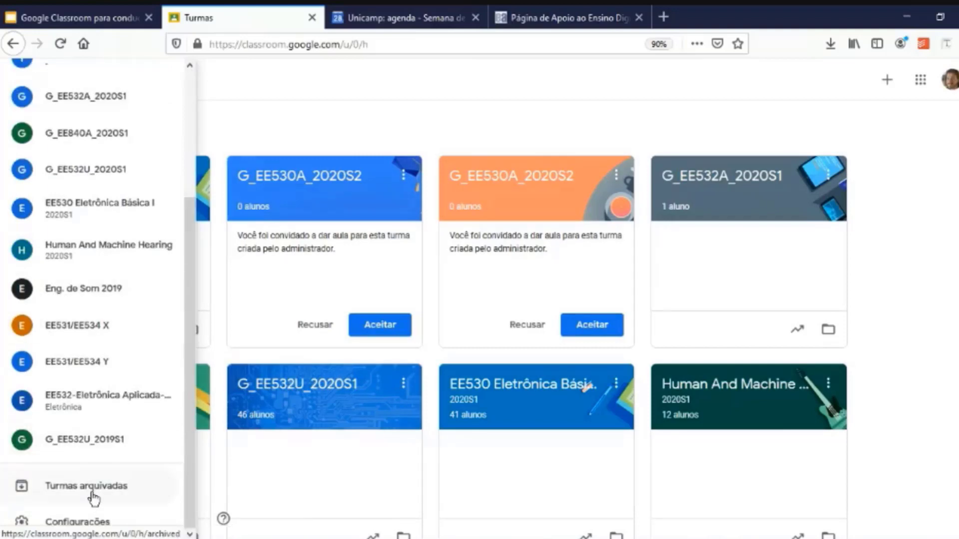
# Show the Turmas arquivadas list and scroll through the archived class cards.
pyautogui.click(86, 486)
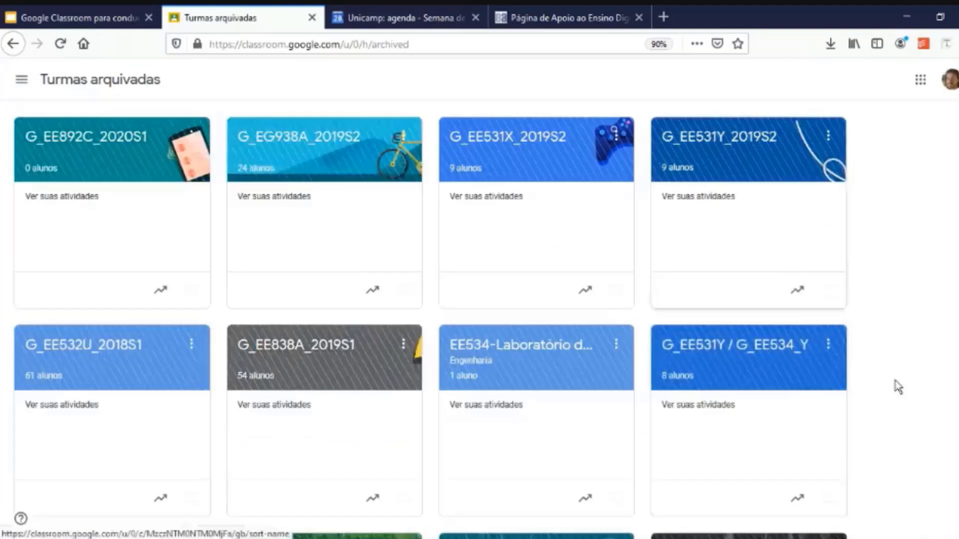
pyautogui.scroll(-2, 885, 417)
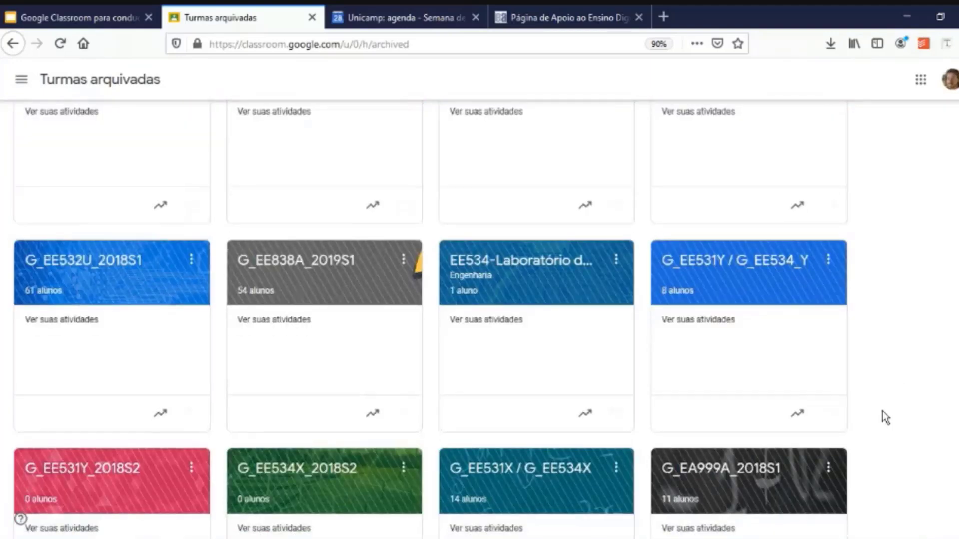
pyautogui.scroll(-5, 882, 411)
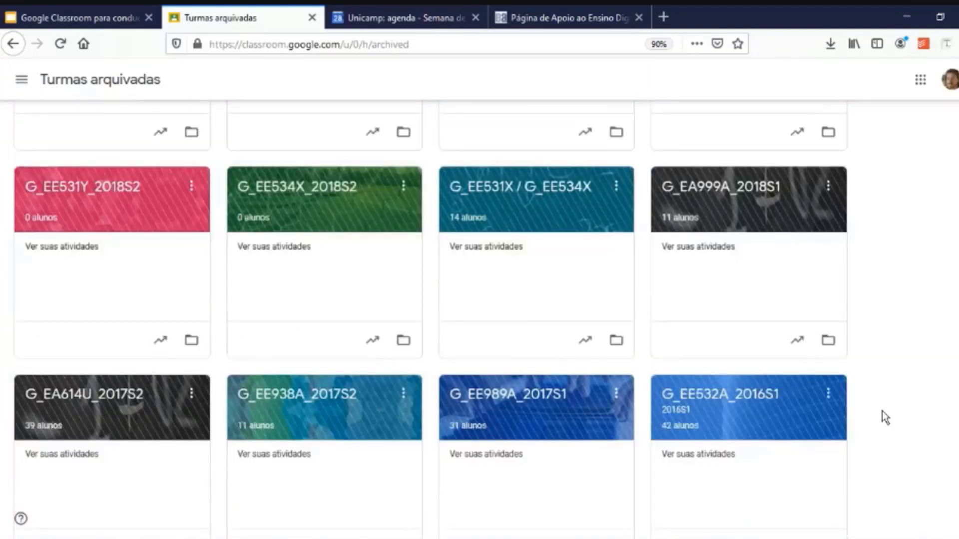
pyautogui.scroll(1, 882, 412)
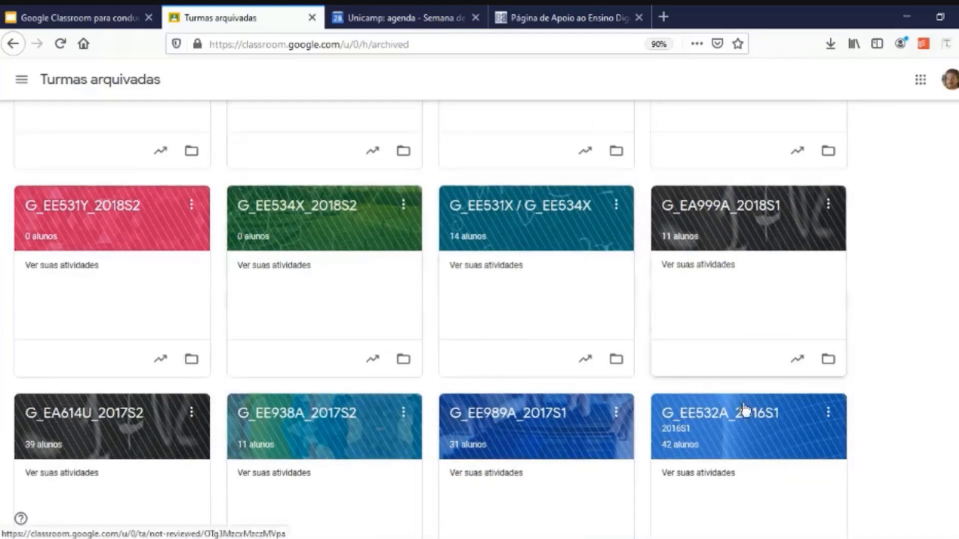
pyautogui.scroll(6, 897, 190)
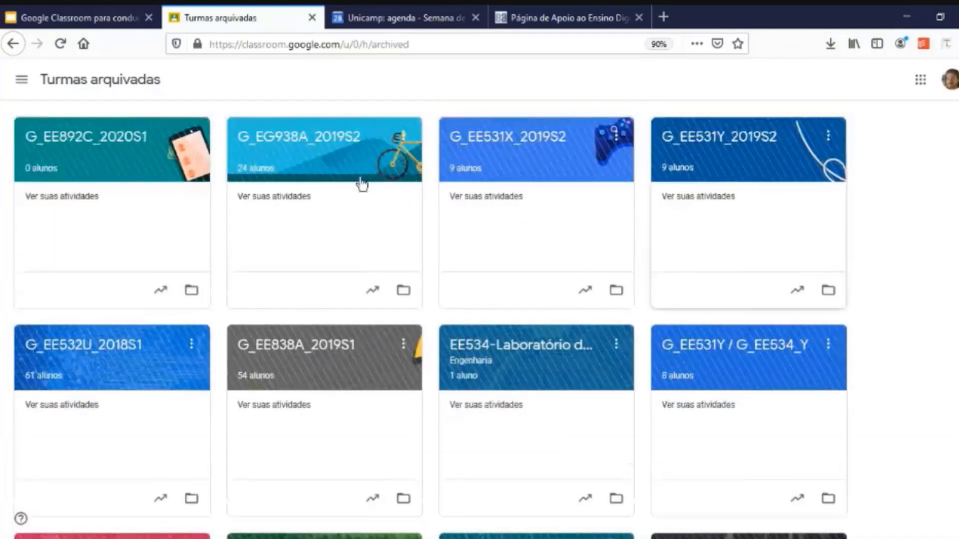
pyautogui.click(21, 86)
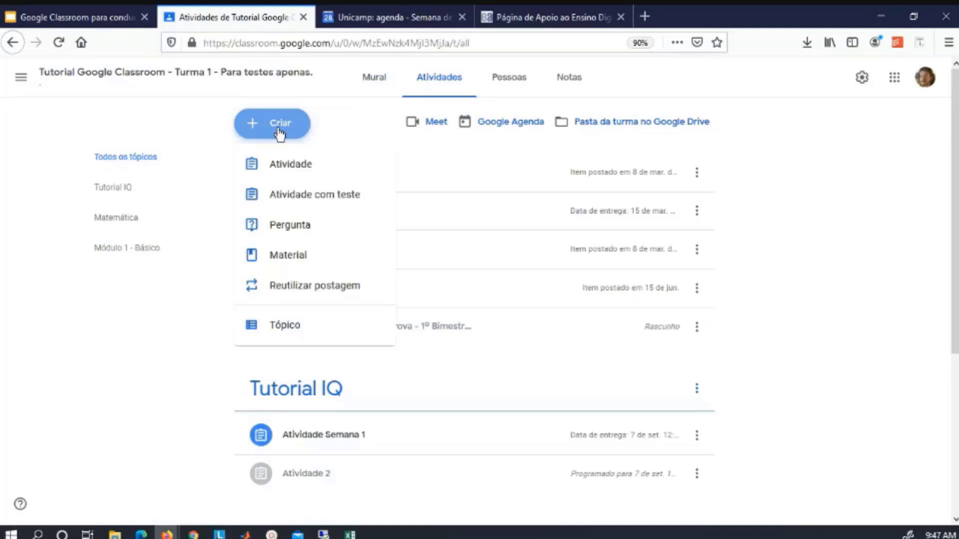
# Start a new Atividade com teste quiz assignment in the tutorial class.
pyautogui.click(313, 205)
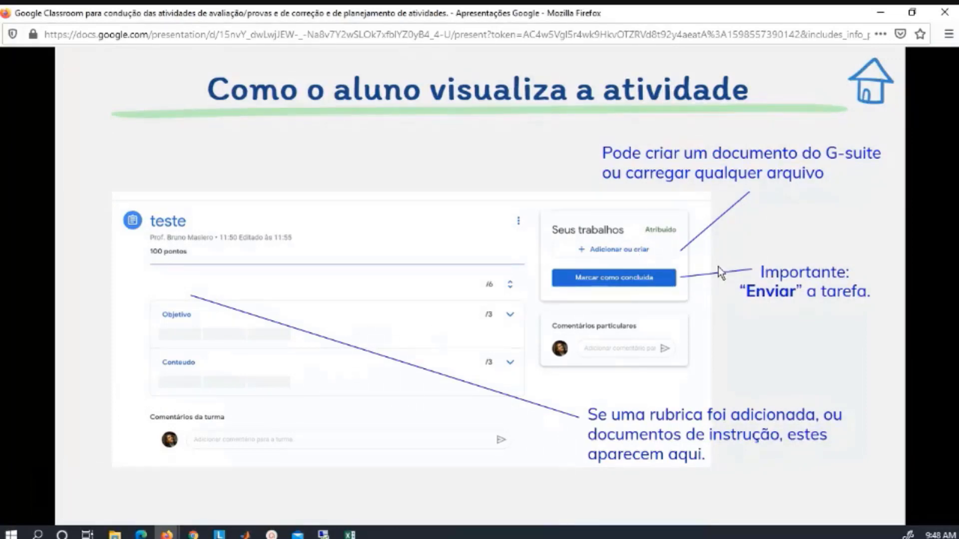
# Revisit slide 42 on the student view, then leave the slideshow for the Classroom quiz form.
pyautogui.click(619, 256)
pyautogui.press('Left')
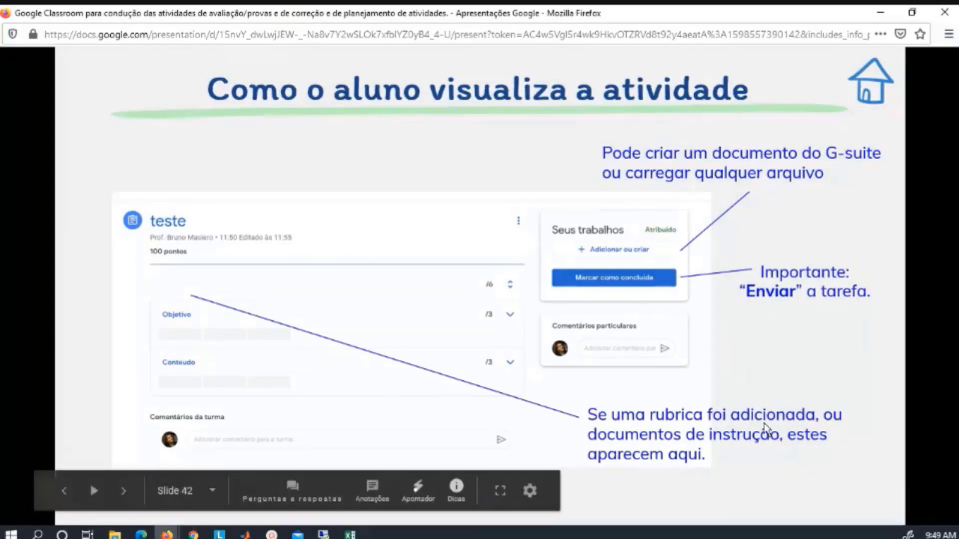
pyautogui.hotkey('alt', 'Tab')
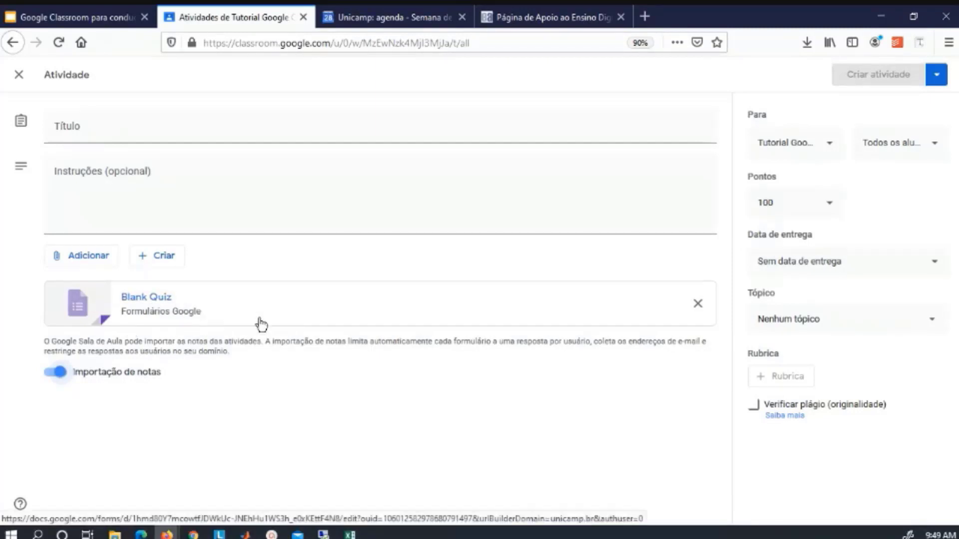
# Open the attached Blank Quiz in Google Forms to edit it.
pyautogui.click(330, 319)
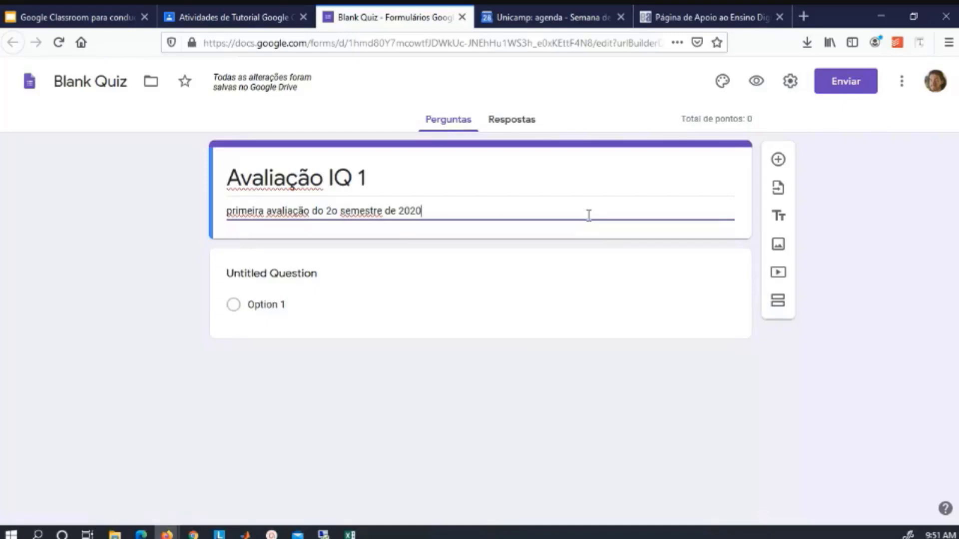
# Title the first question 'O que é bla bla bla' and fill in its answer choices a–d.
pyautogui.click(373, 291)
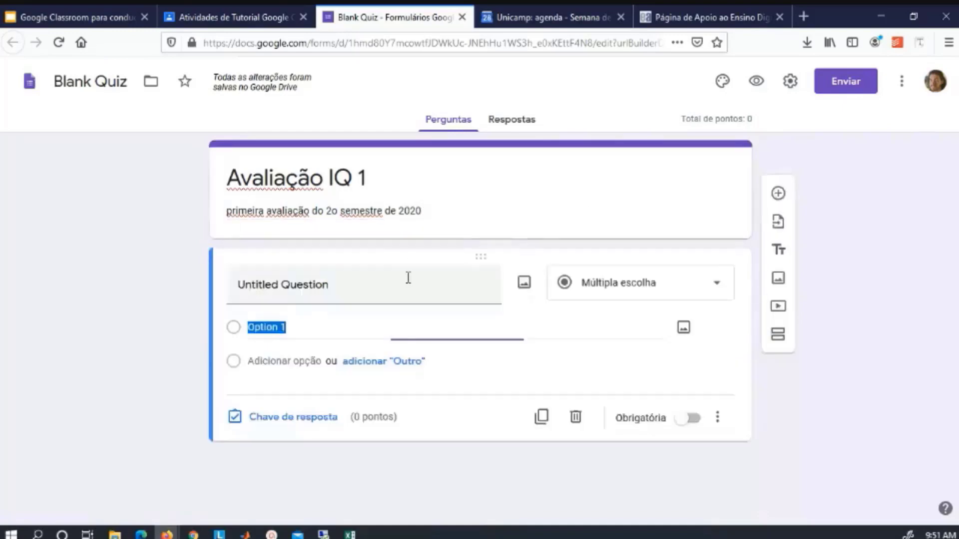
pyautogui.click(364, 285)
pyautogui.write('O que é bla bla bla')
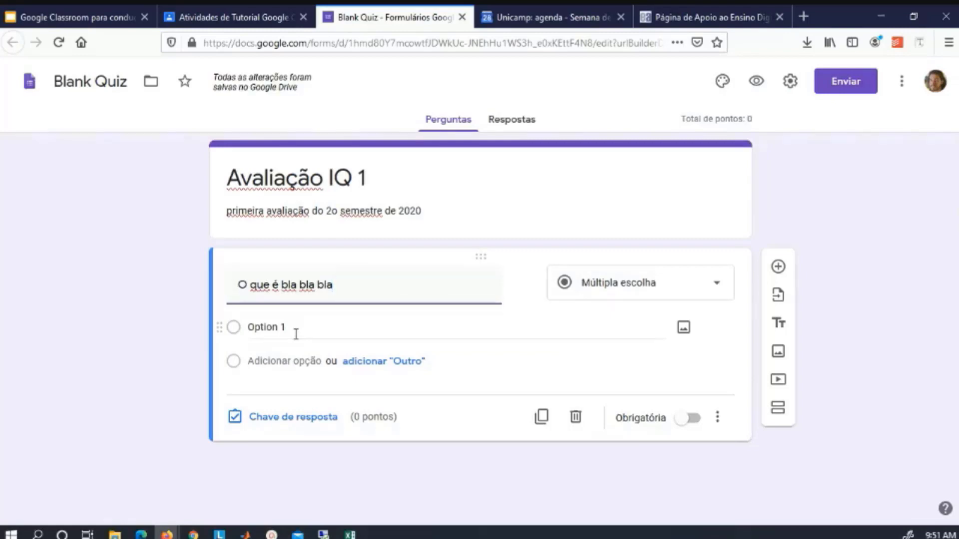
pyautogui.click(296, 335)
pyautogui.write('b c d')
pyautogui.click(264, 428)
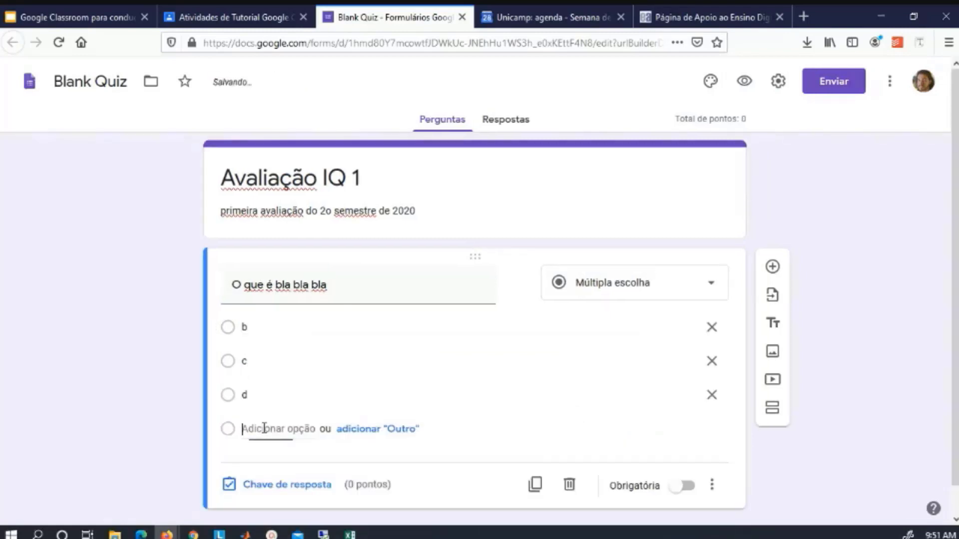
pyautogui.write('a')
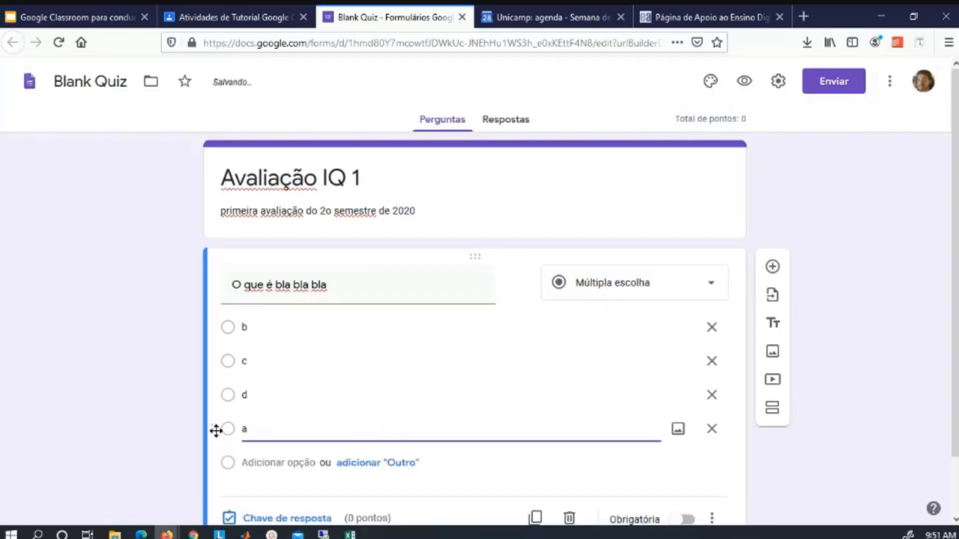
# Move choice a to the top and turn on shuffled answer order.
pyautogui.moveTo(213, 428); pyautogui.dragTo(213, 327)
pyautogui.scroll(-1, 854, 447)
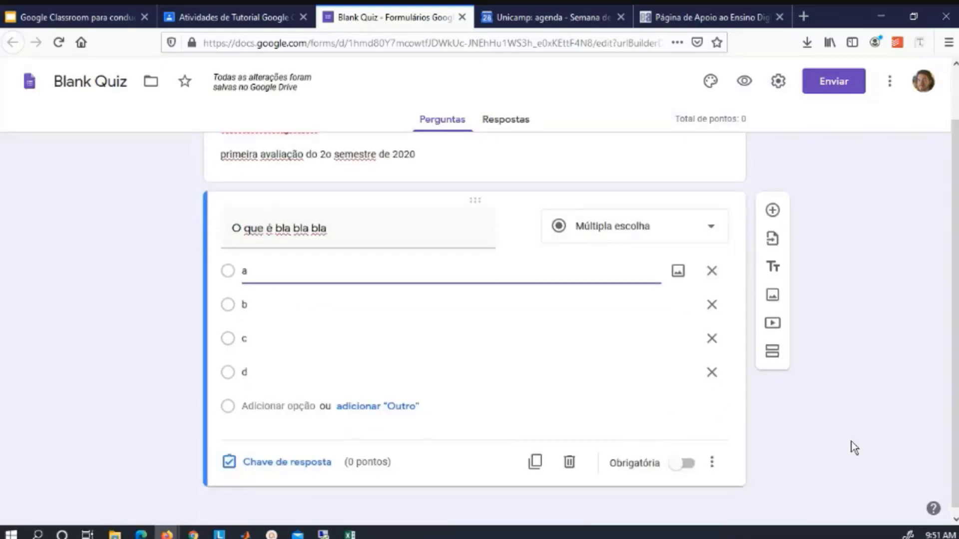
pyautogui.click(712, 465)
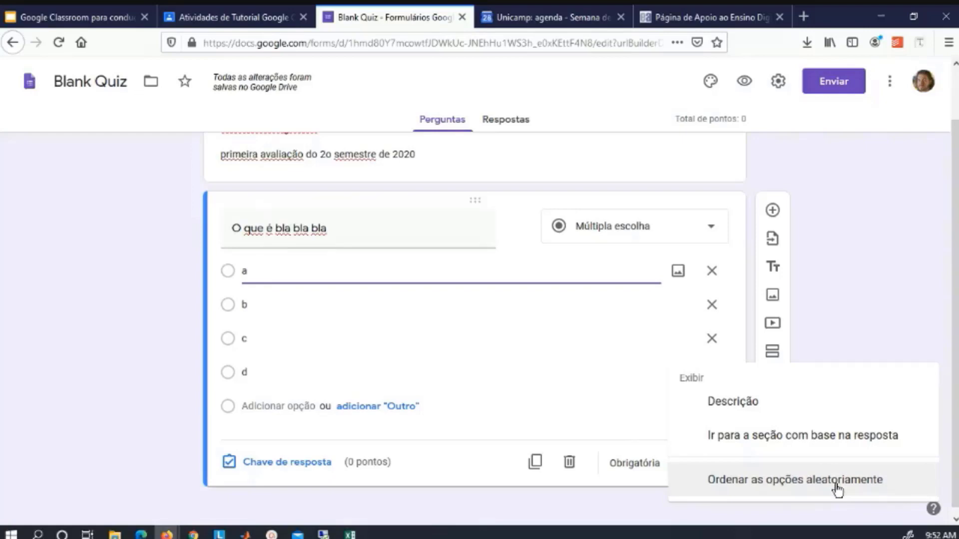
pyautogui.click(837, 487)
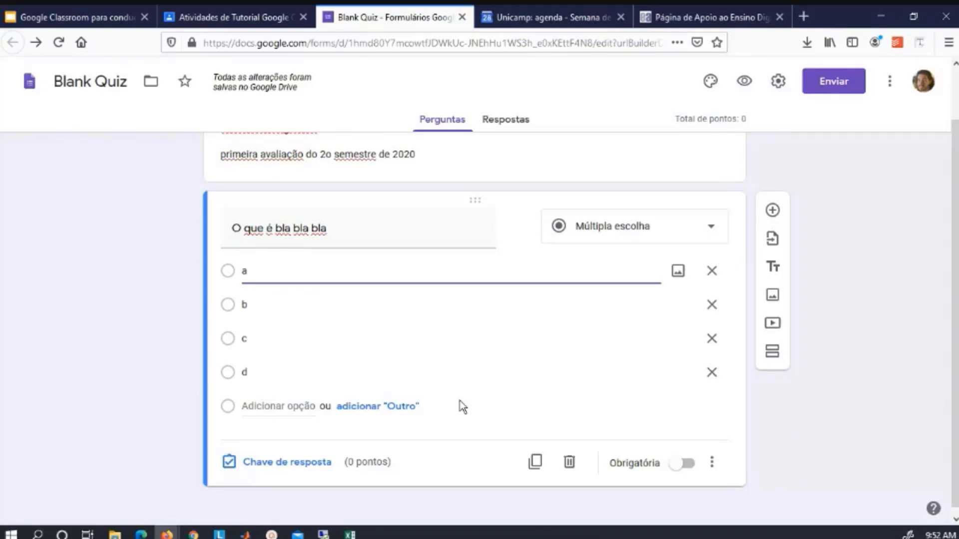
# In the answer key, mark b as correct and make the question worth 5 points.
pyautogui.click(304, 469)
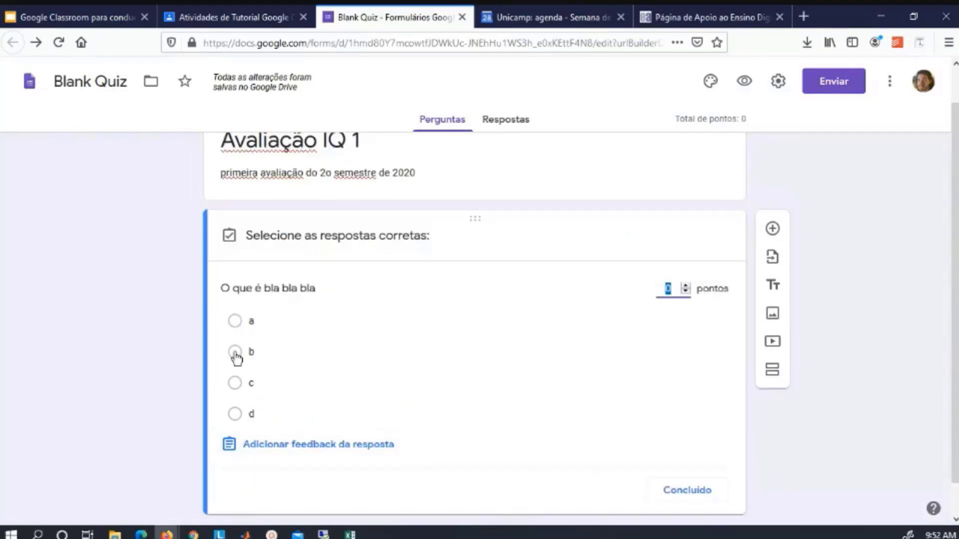
pyautogui.click(235, 353)
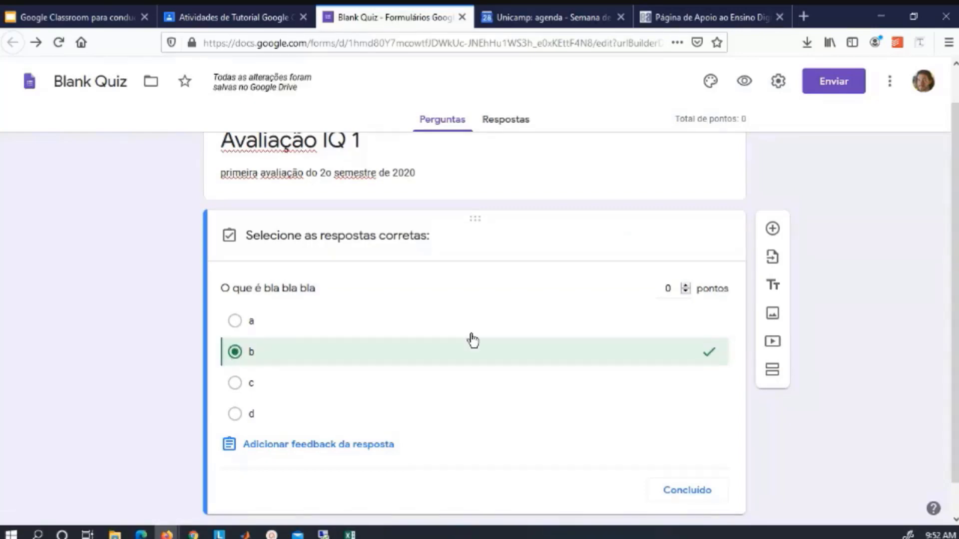
pyautogui.click(667, 284)
pyautogui.write('5')
# Add answer feedback 'parabéns' and 'bla bla', then insert a blank second question.
pyautogui.click(309, 448)
pyautogui.write('bla bla')
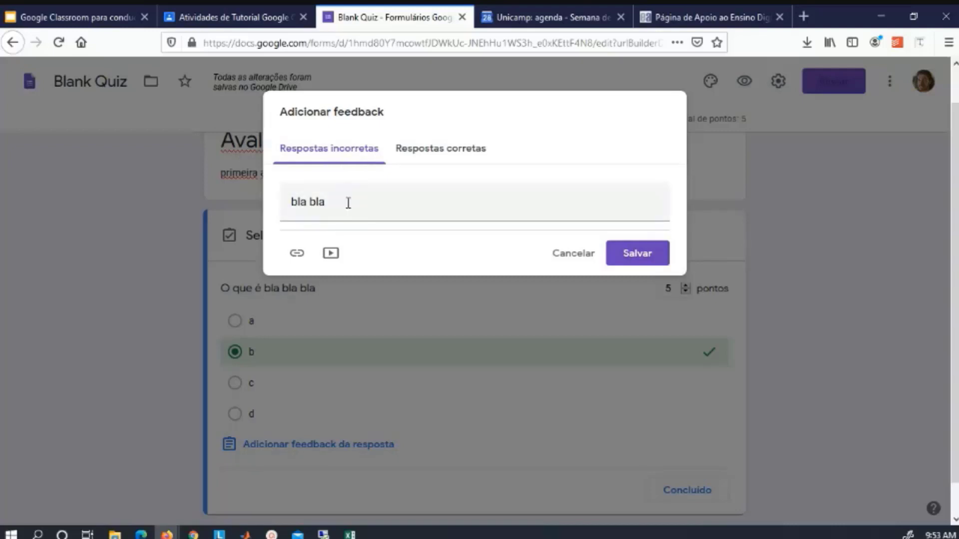
pyautogui.click(644, 256)
pyautogui.scroll(-1, 845, 434)
pyautogui.scroll(-2, 844, 436)
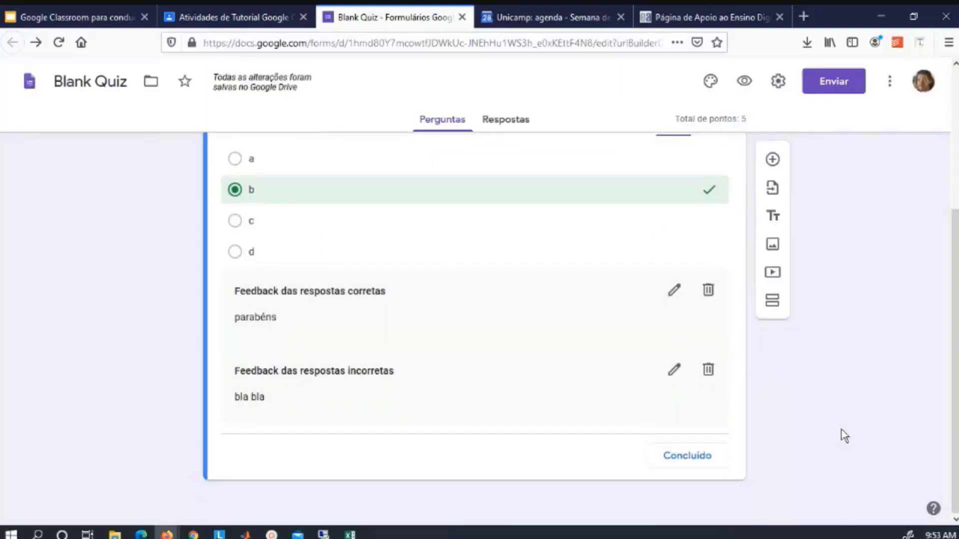
pyautogui.scroll(4, 844, 435)
pyautogui.scroll(-2, 844, 435)
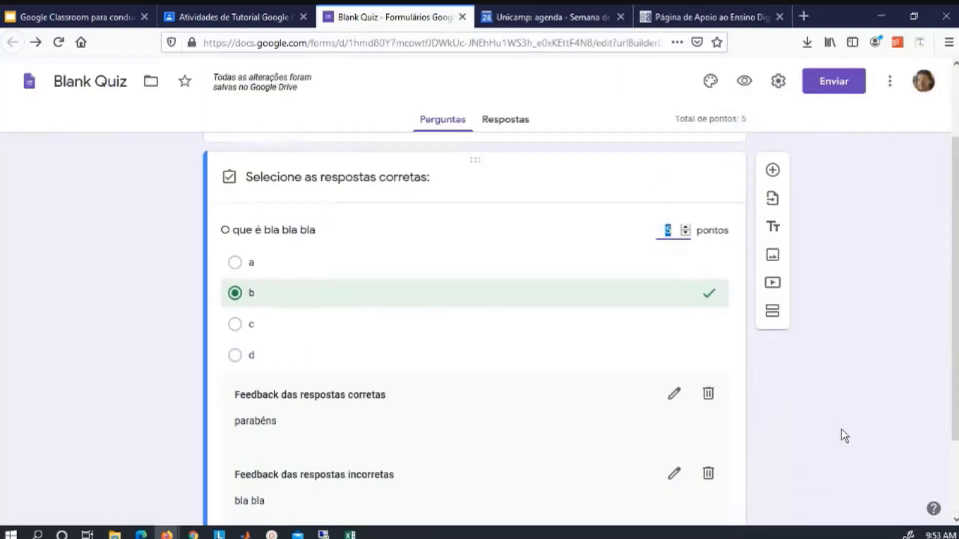
pyautogui.click(773, 171)
pyautogui.click(710, 370)
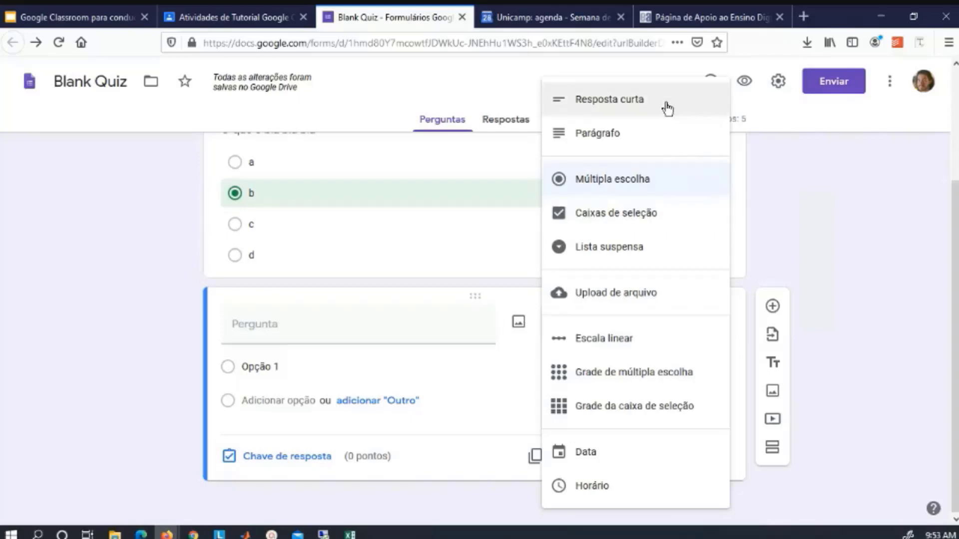
# Make Pergunta 2 a paragraph question, duplicate it, and review the quiz questions.
pyautogui.click(659, 147)
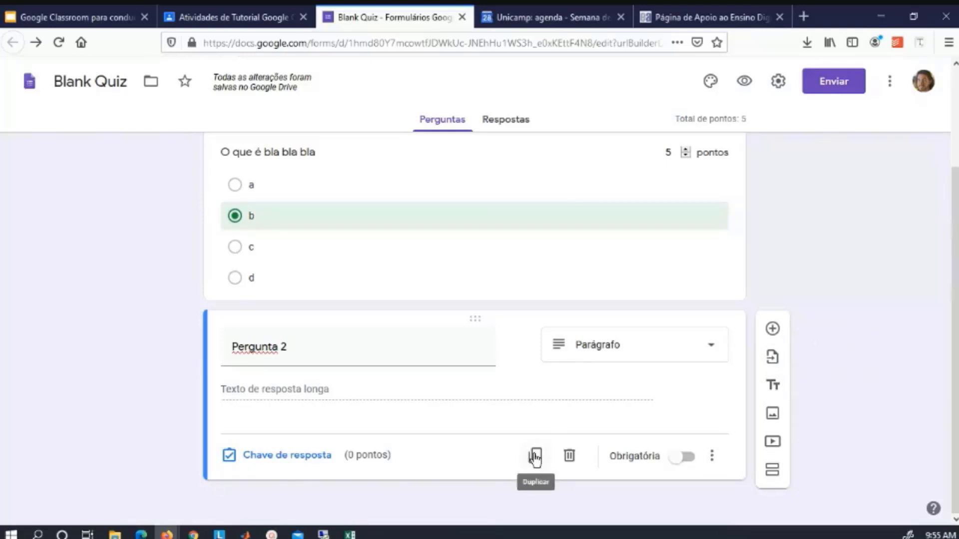
pyautogui.click(534, 457)
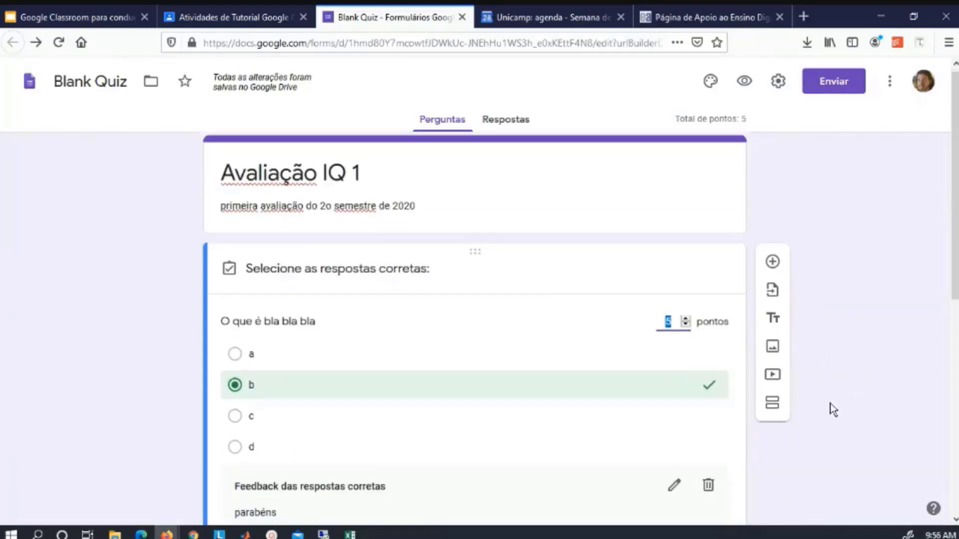
pyautogui.scroll(-2, 832, 409)
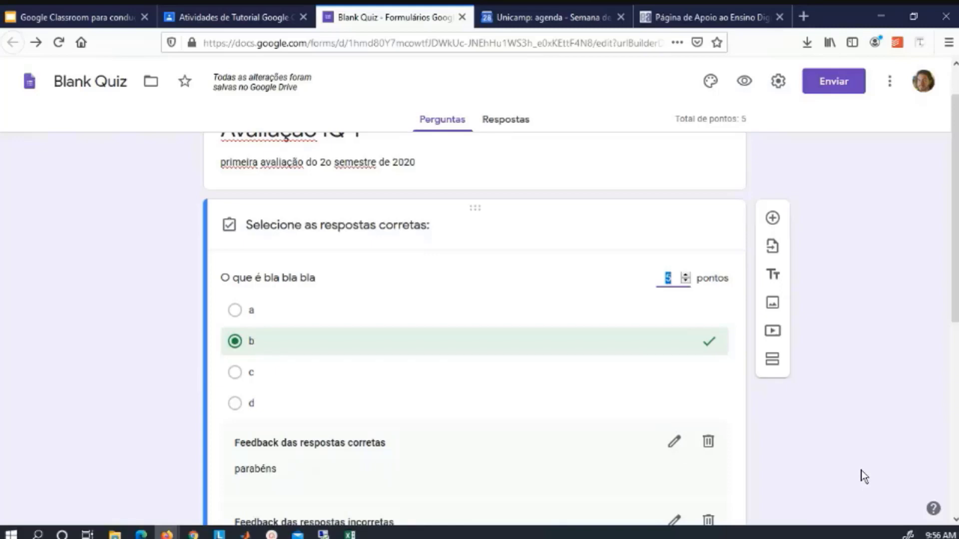
pyautogui.scroll(-3, 864, 477)
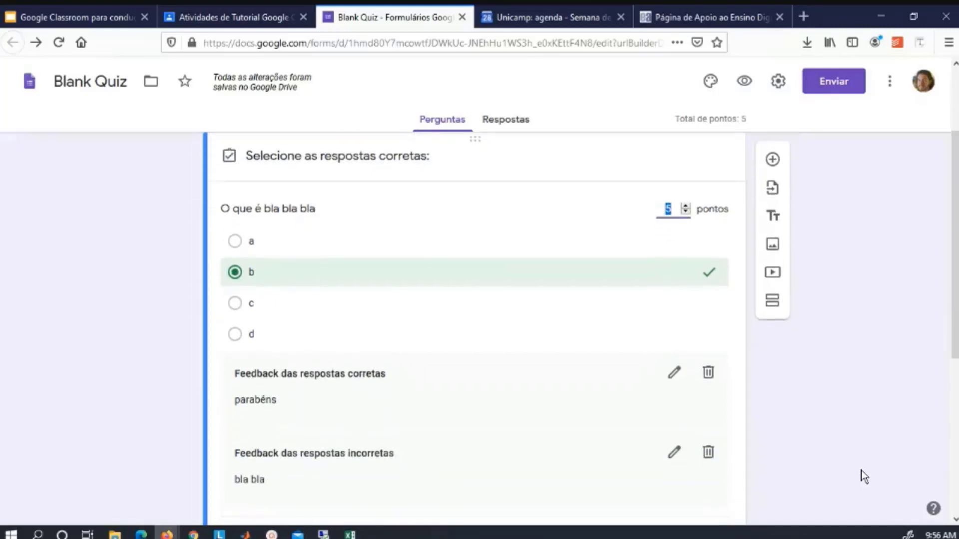
pyautogui.scroll(-1, 864, 477)
pyautogui.scroll(-1, 861, 471)
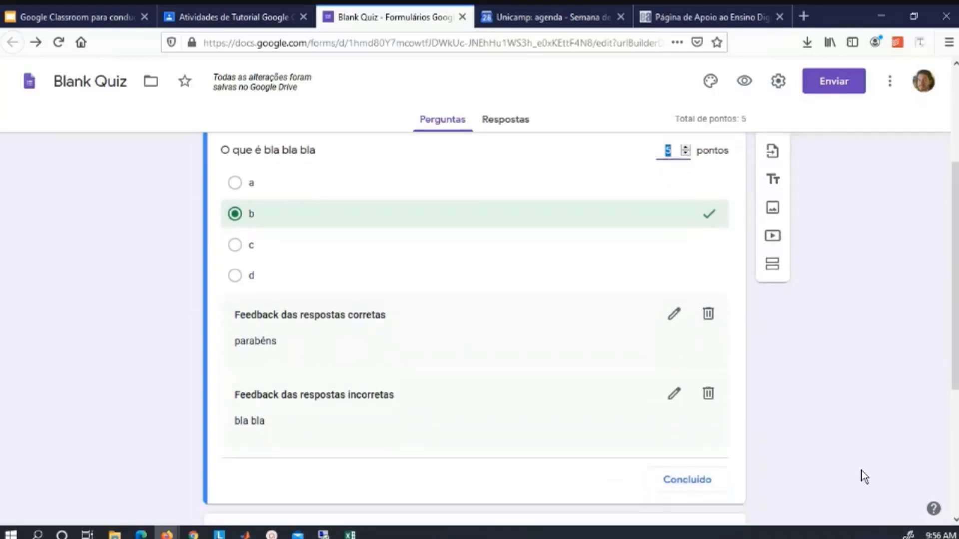
pyautogui.scroll(2, 861, 471)
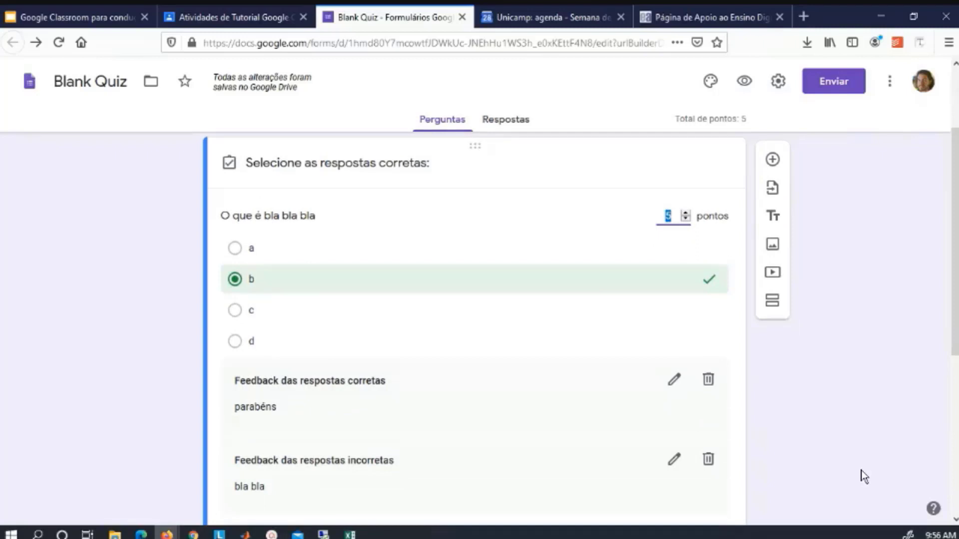
pyautogui.scroll(1, 861, 470)
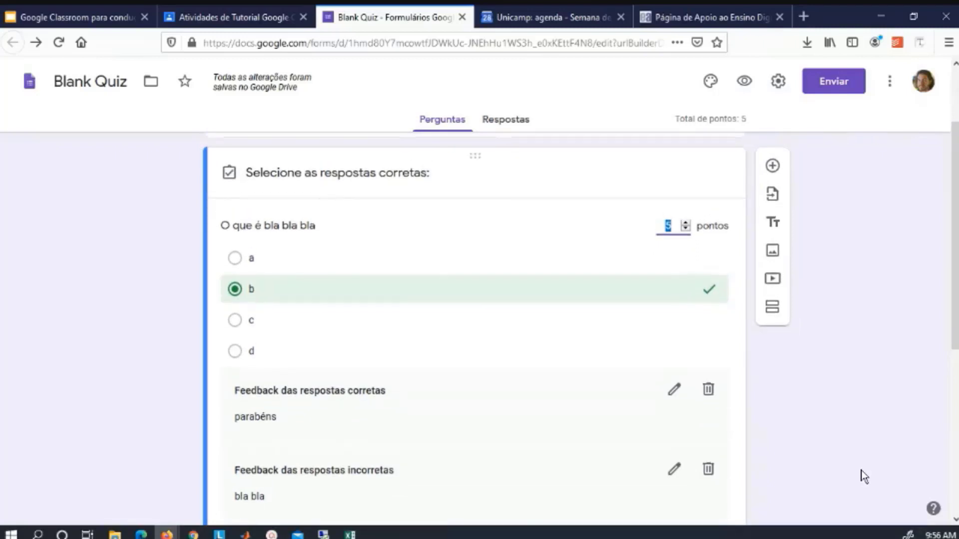
pyautogui.scroll(-1, 861, 470)
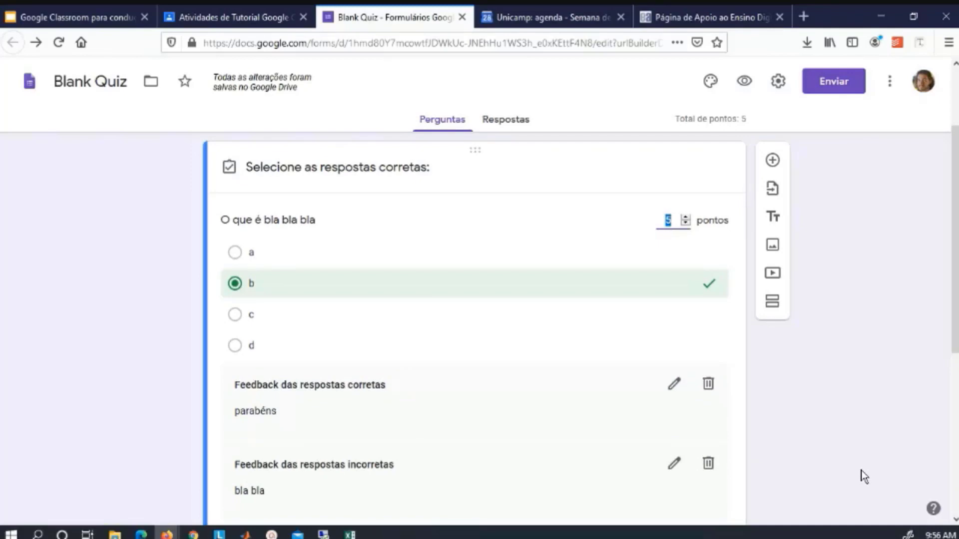
pyautogui.scroll(-2, 861, 470)
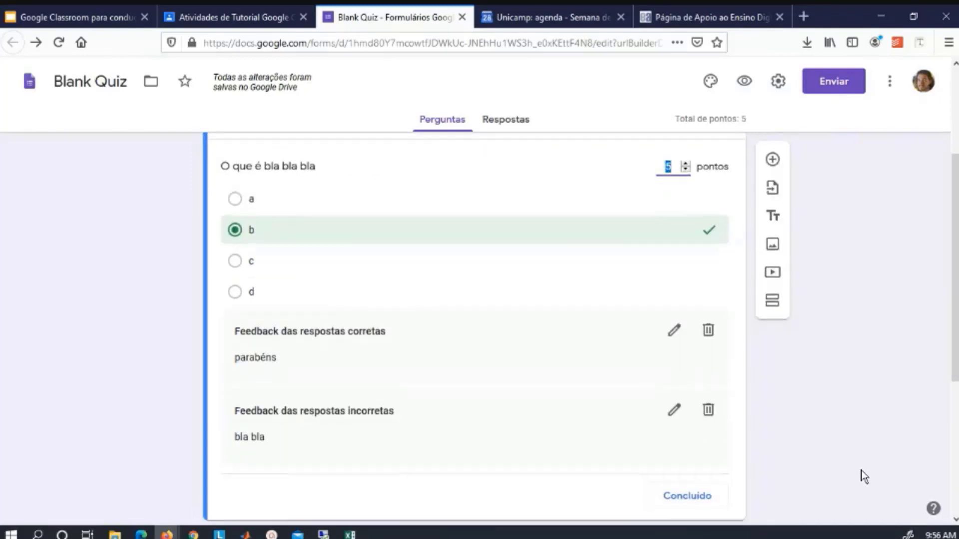
pyautogui.scroll(1, 861, 470)
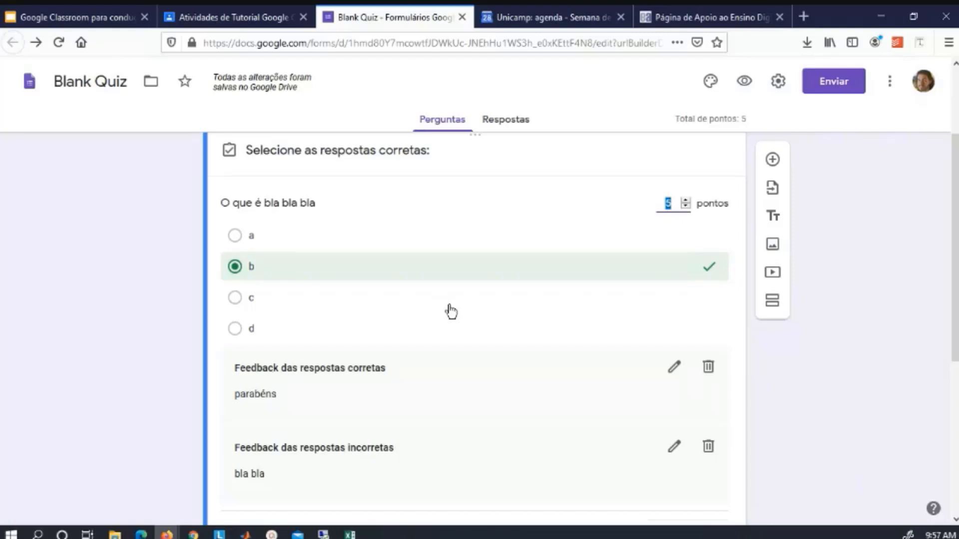
pyautogui.scroll(1, 451, 312)
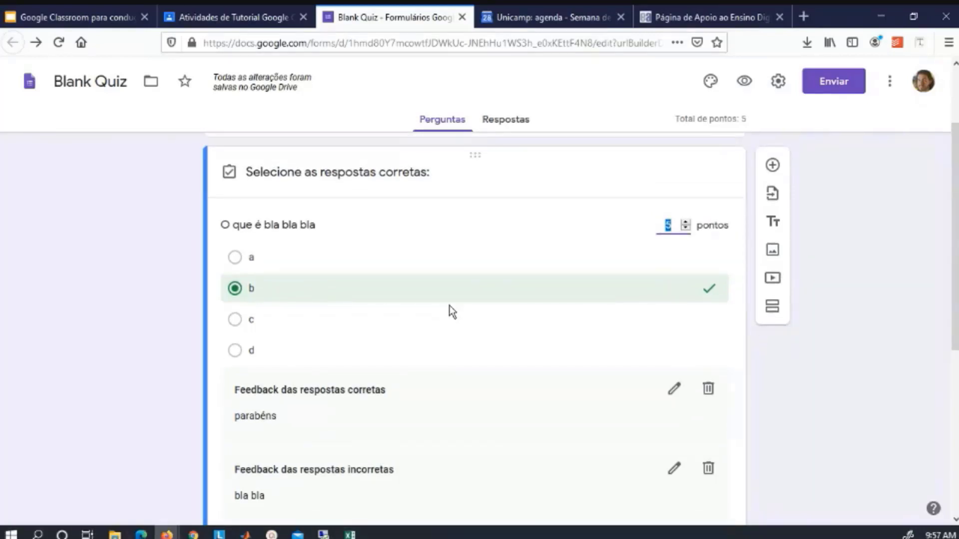
pyautogui.scroll(-5, 451, 312)
# Add a new question with first option 'a' and switch it to Caixas de seleção.
pyautogui.click(773, 161)
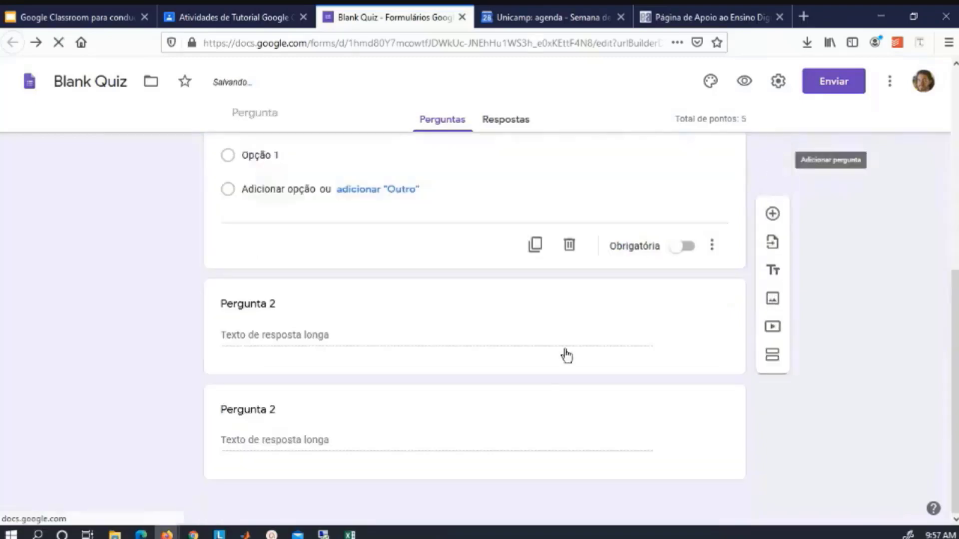
pyautogui.click(294, 301)
pyautogui.write('a')
pyautogui.click(637, 267)
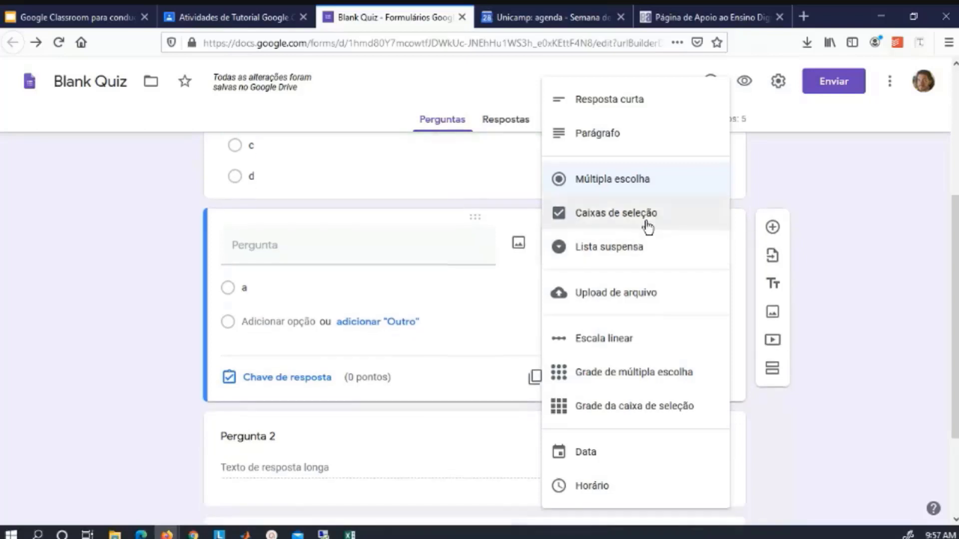
pyautogui.click(647, 221)
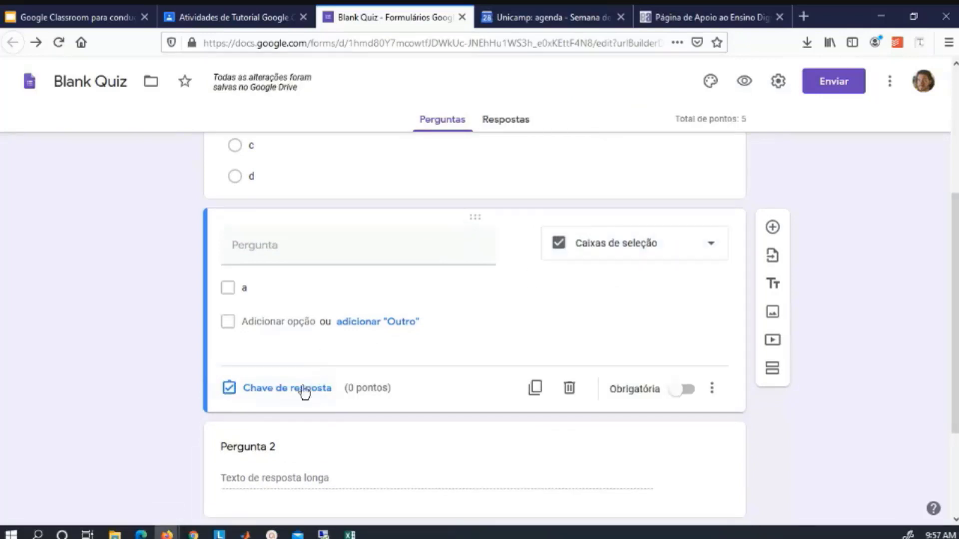
# Add options b–e, key a, c and d as correct, and set the question to 10 points.
pyautogui.click(292, 327)
pyautogui.write('b')
pyautogui.click(282, 353)
pyautogui.write('c')
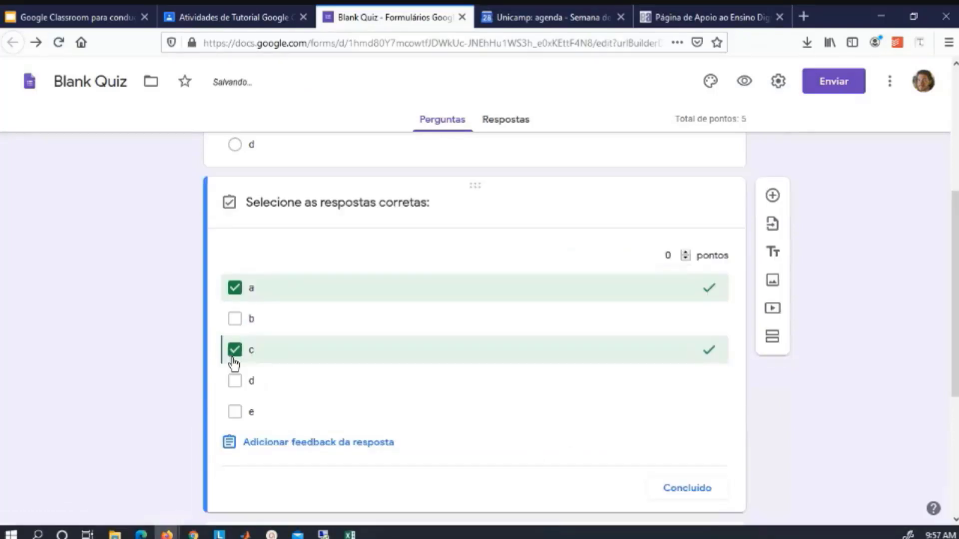
pyautogui.click(235, 381)
pyautogui.click(669, 256)
pyautogui.write('5')
pyautogui.press('BackSpace')
pyautogui.write('1')
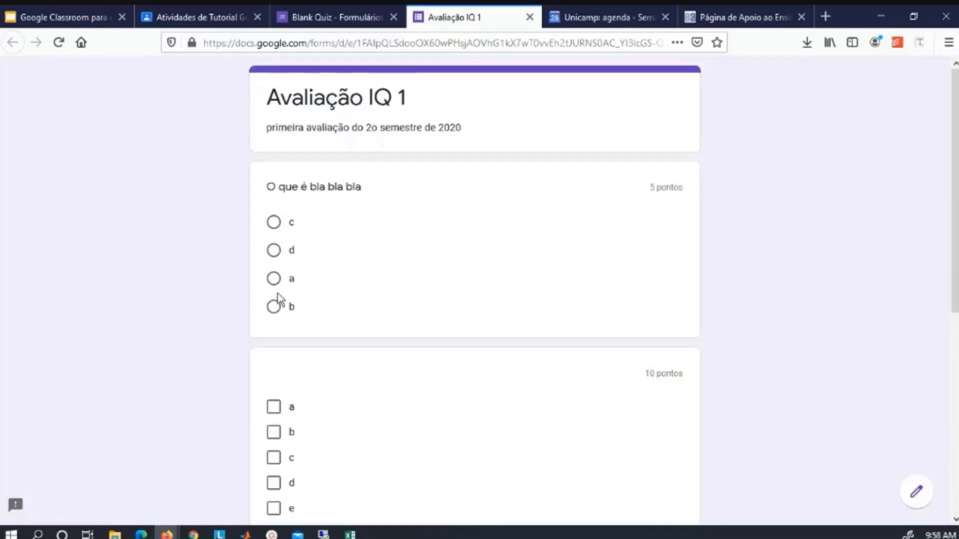
# Submit a test response choosing a for both questions and review its graded score.
pyautogui.scroll(-3, 234, 353)
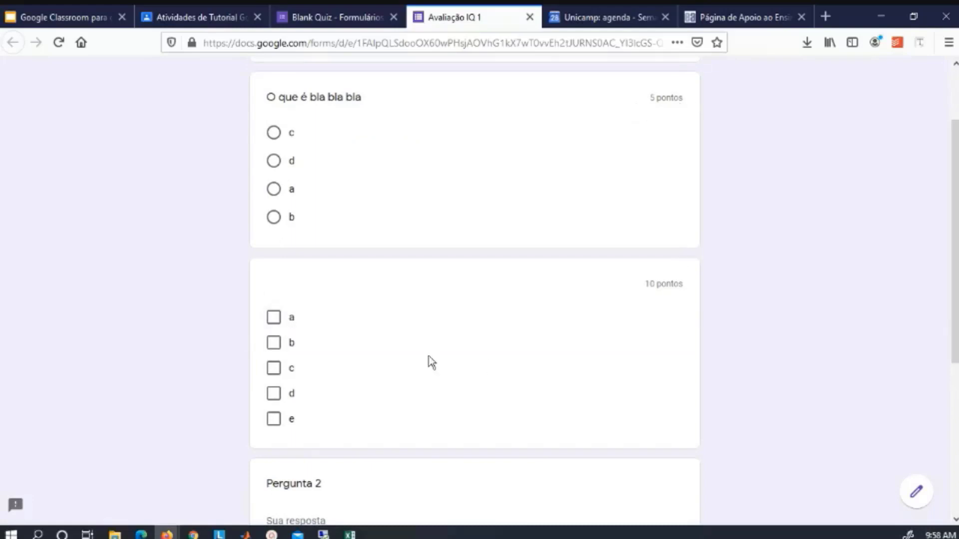
pyautogui.click(276, 323)
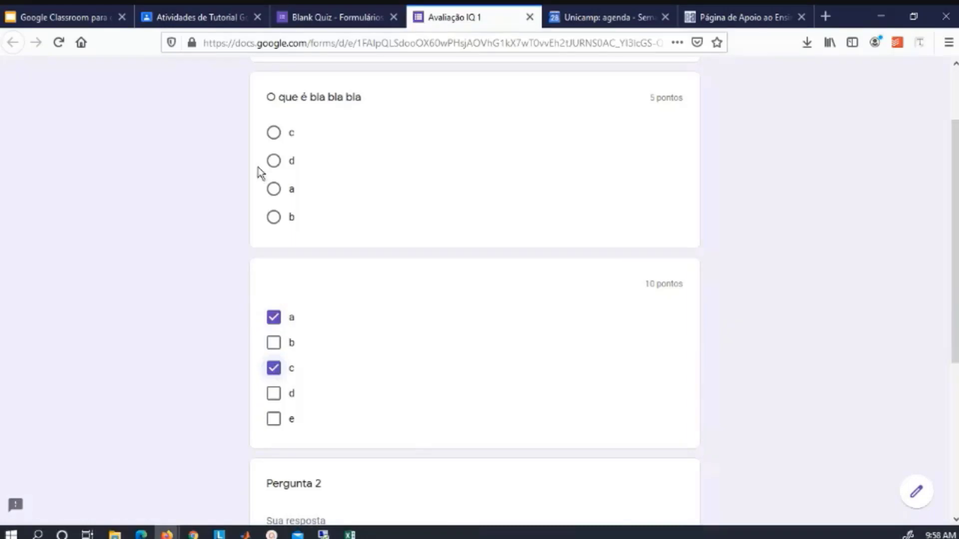
pyautogui.click(274, 189)
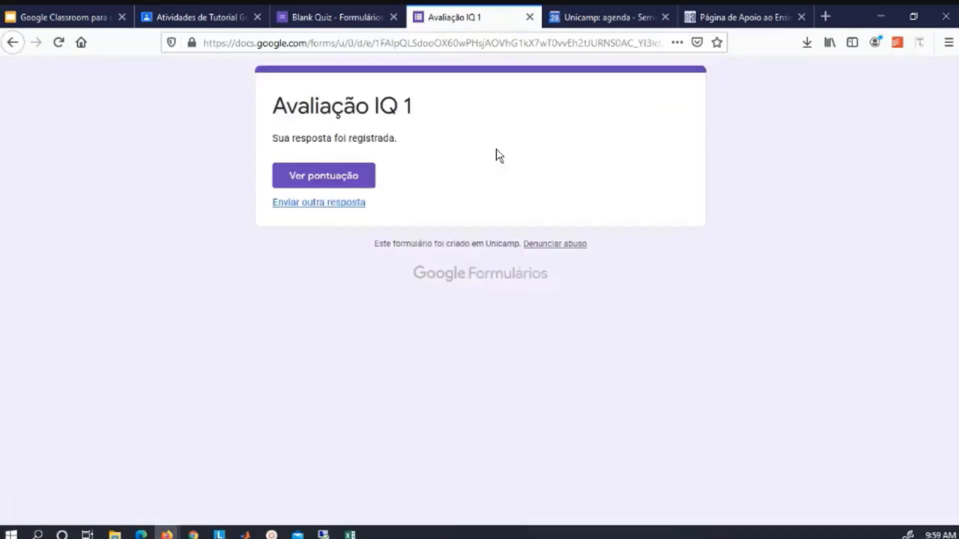
pyautogui.click(328, 181)
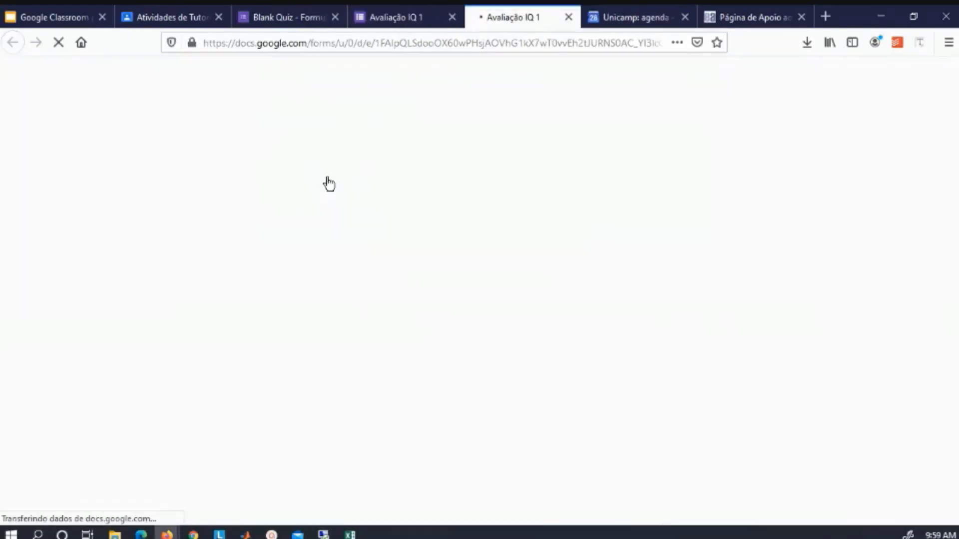
pyautogui.scroll(-2, 699, 320)
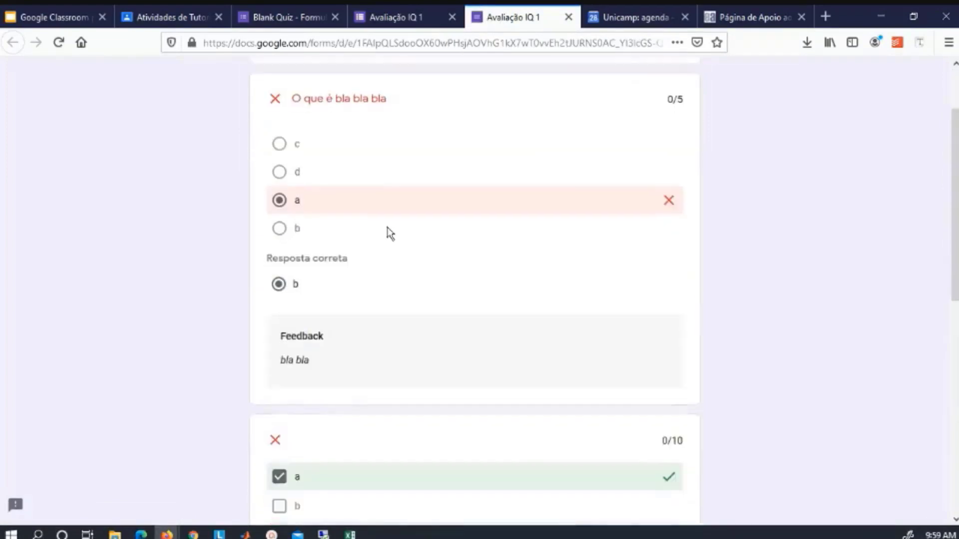
pyautogui.scroll(-2, 550, 260)
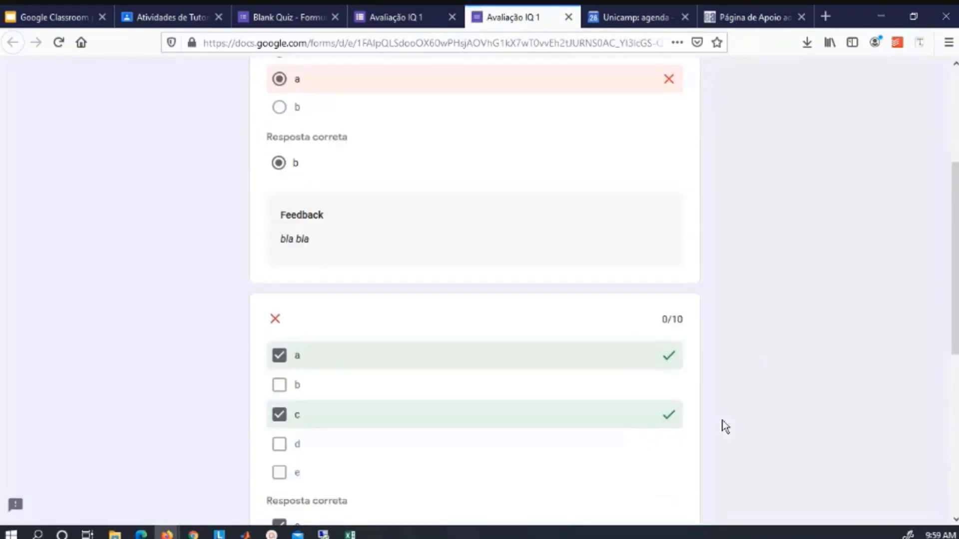
pyautogui.scroll(-1, 752, 358)
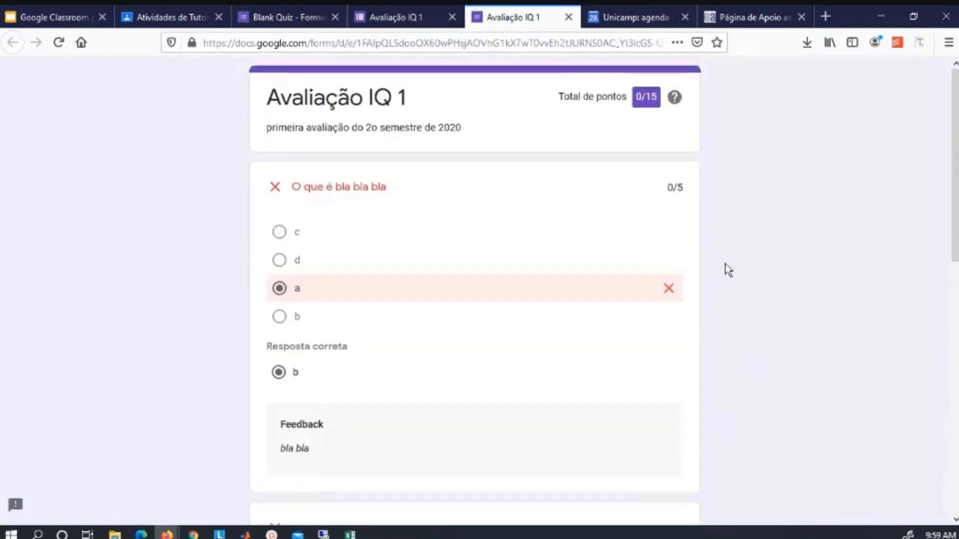
pyautogui.scroll(-1, 725, 264)
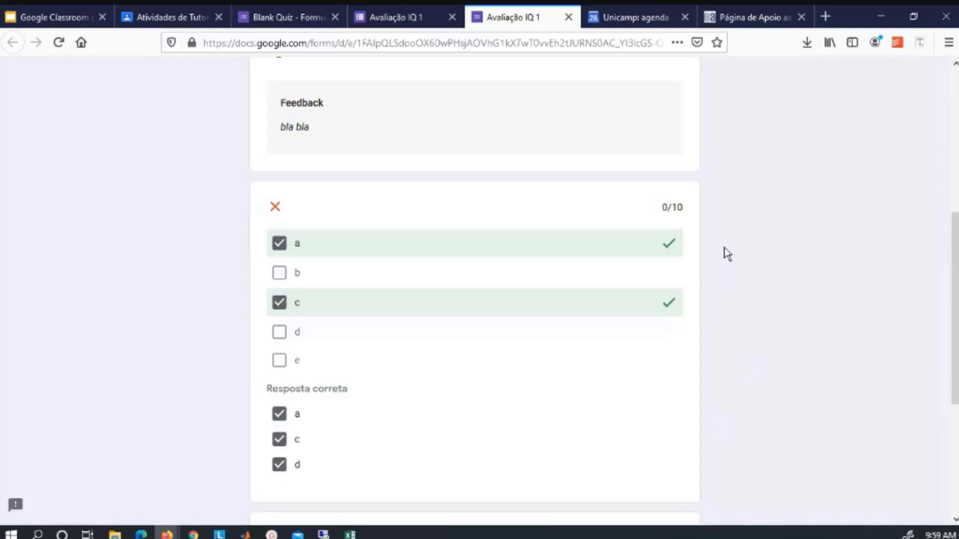
pyautogui.hotkey('ctrl', 'w')
# Submit another response and view its 15/15 score with the 'parabéns' feedback.
pyautogui.click(330, 206)
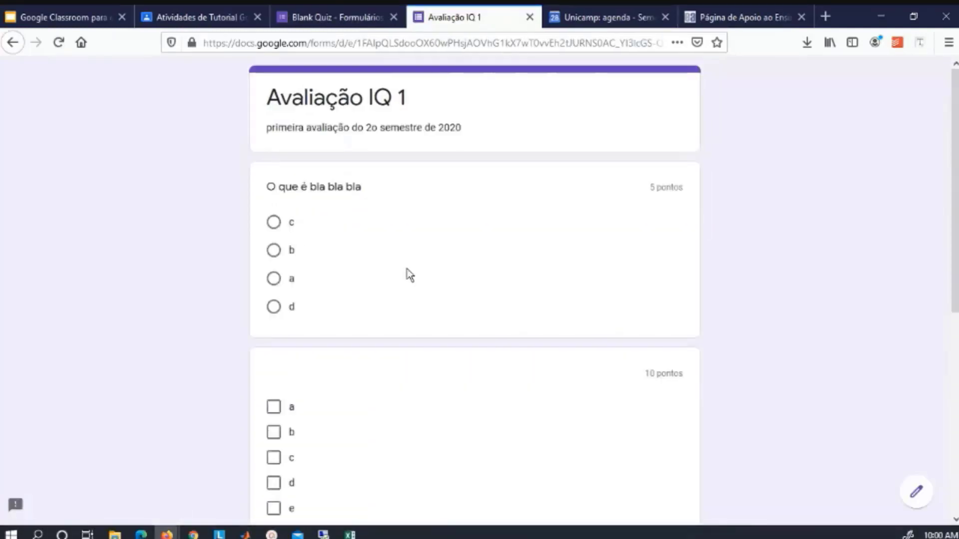
pyautogui.hotkey('ctrl', 'shift', 't')
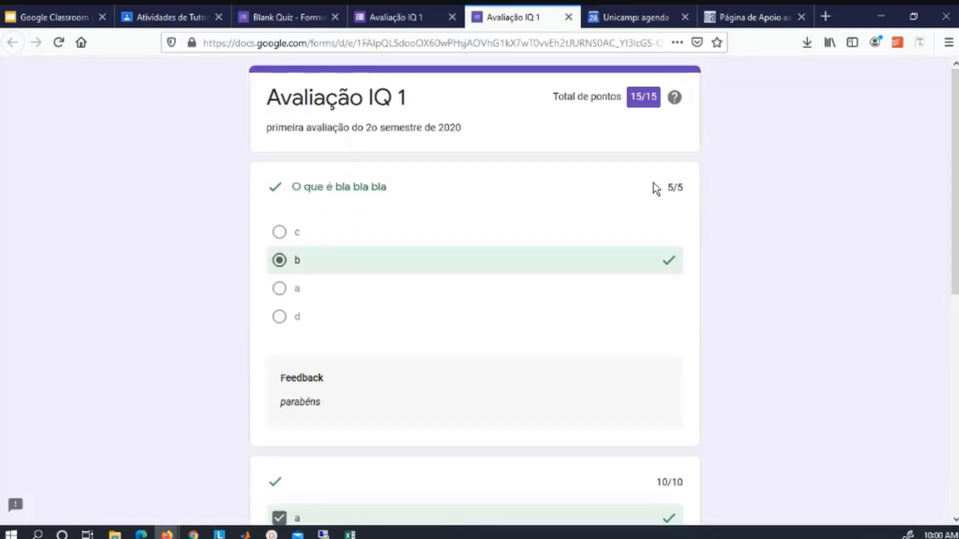
pyautogui.scroll(-4, 711, 278)
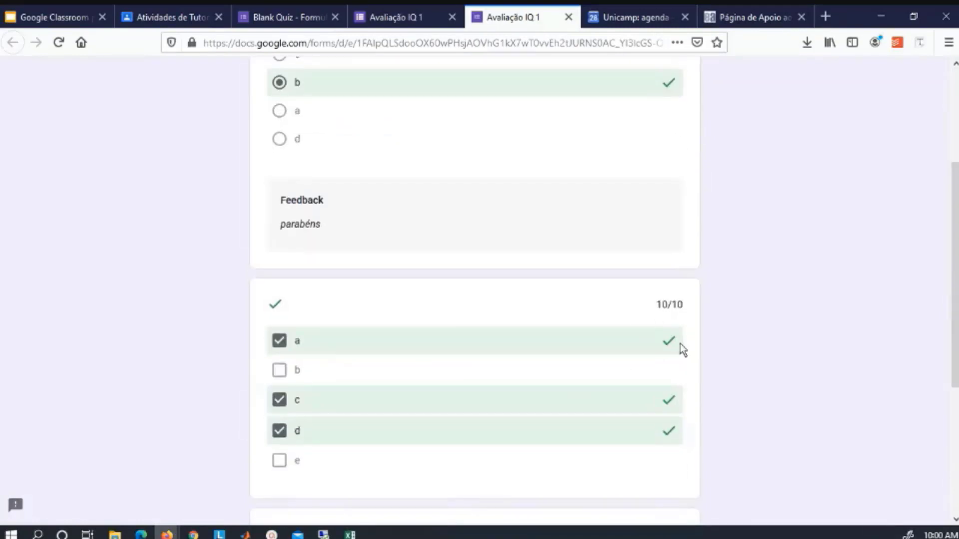
pyautogui.scroll(4, 681, 347)
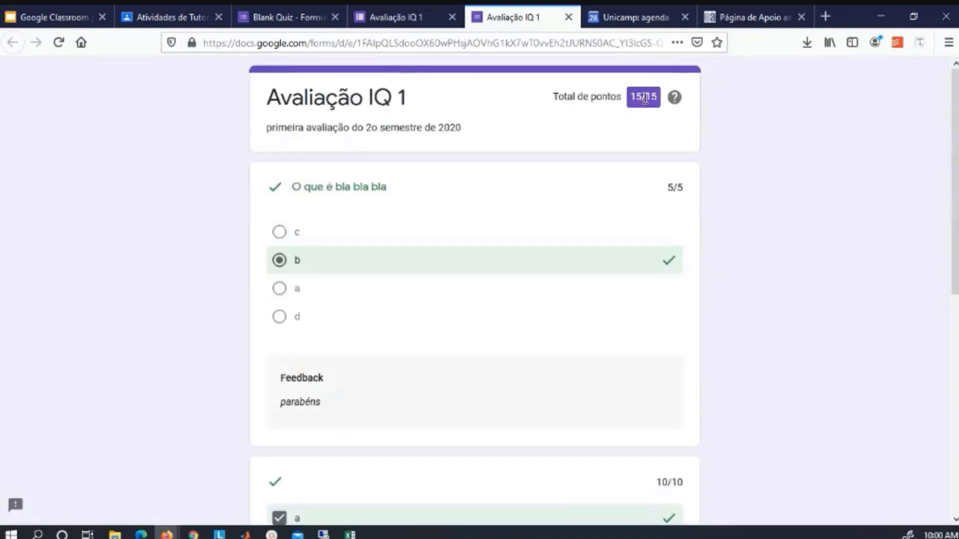
# Return to the Blank Quiz editor with the question kept as checkboxes, then view the 2-response summary.
pyautogui.click(295, 14)
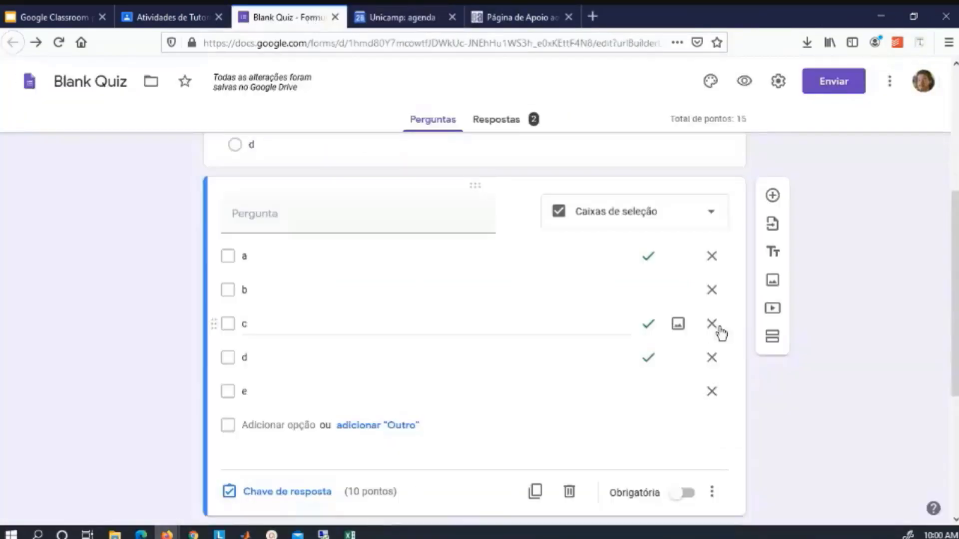
pyautogui.click(686, 218)
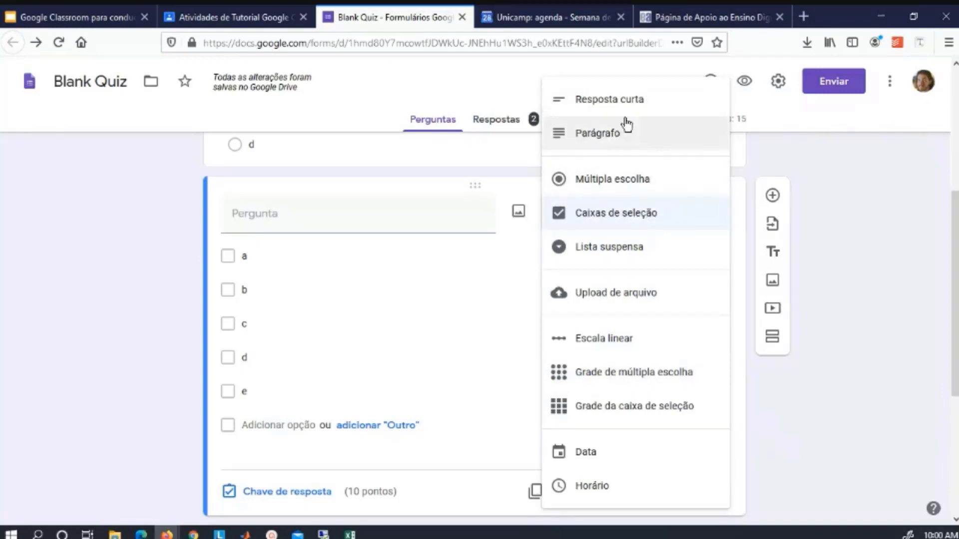
pyautogui.click(439, 125)
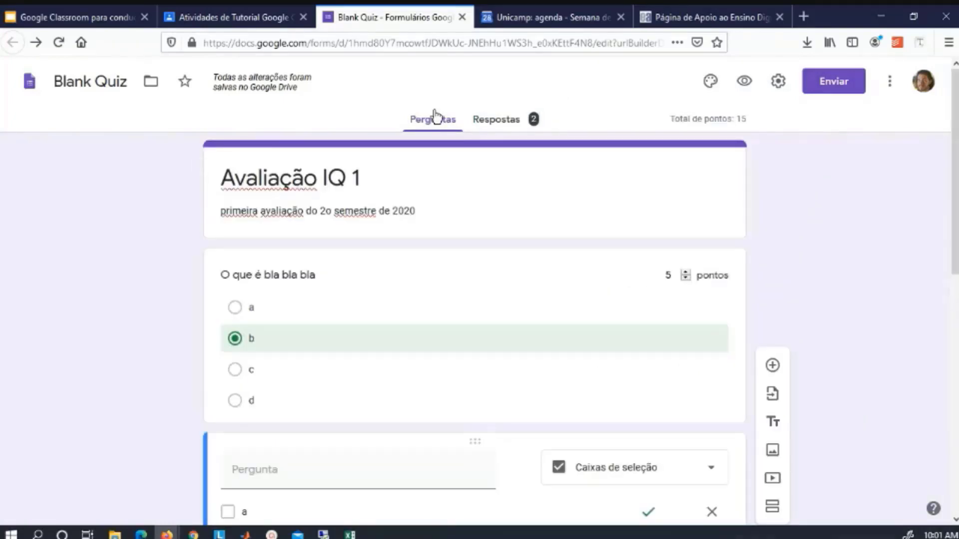
pyautogui.click(510, 124)
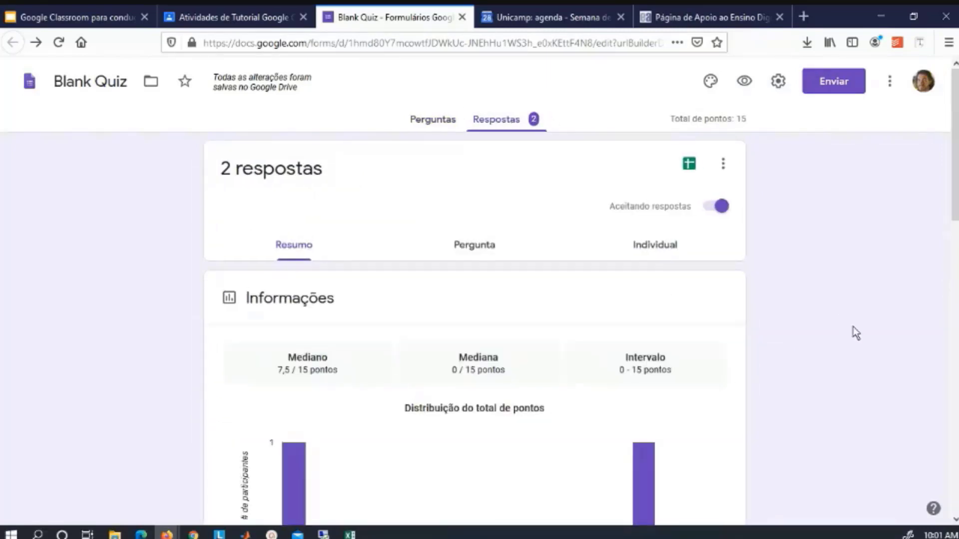
# In the Individual view, score the first response's checkbox question 6 points and save.
pyautogui.scroll(-3, 849, 324)
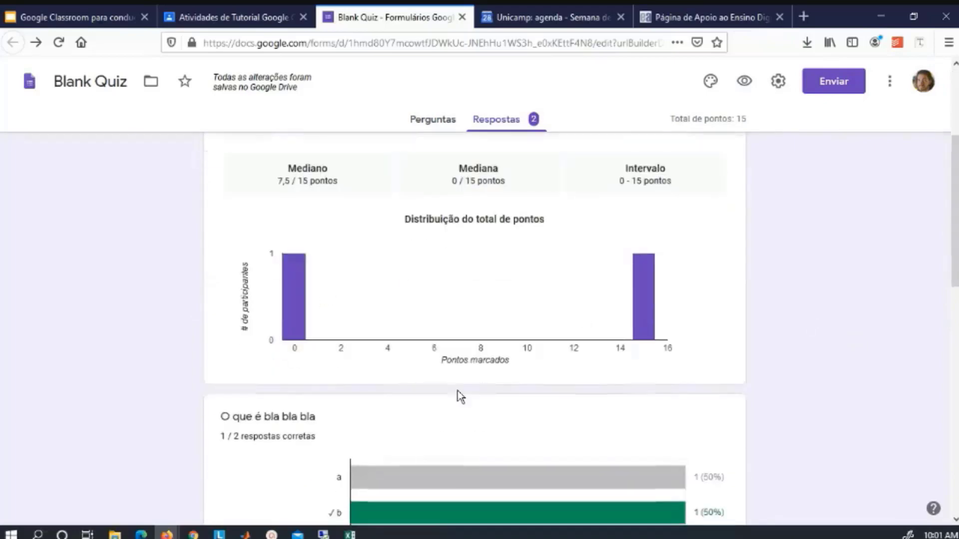
pyautogui.scroll(-2, 818, 377)
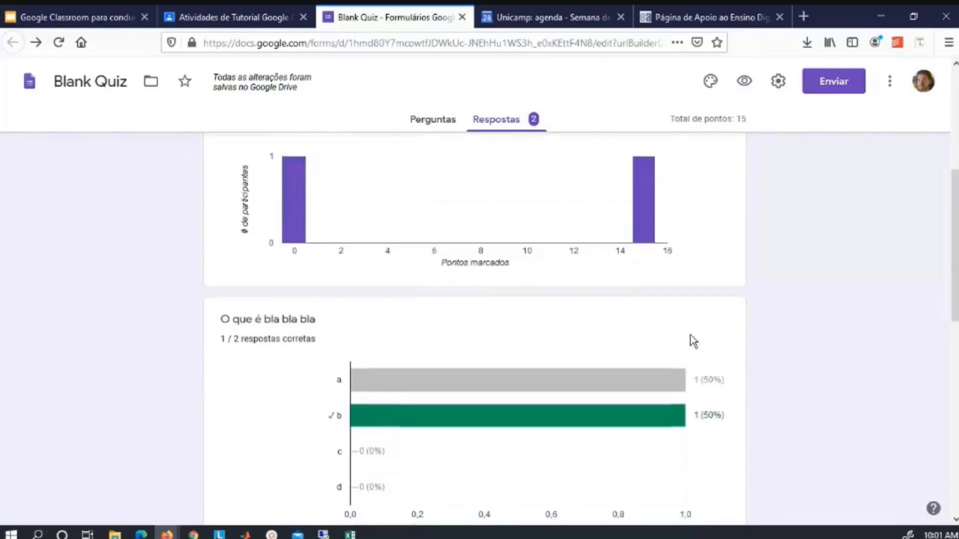
pyautogui.scroll(-3, 799, 410)
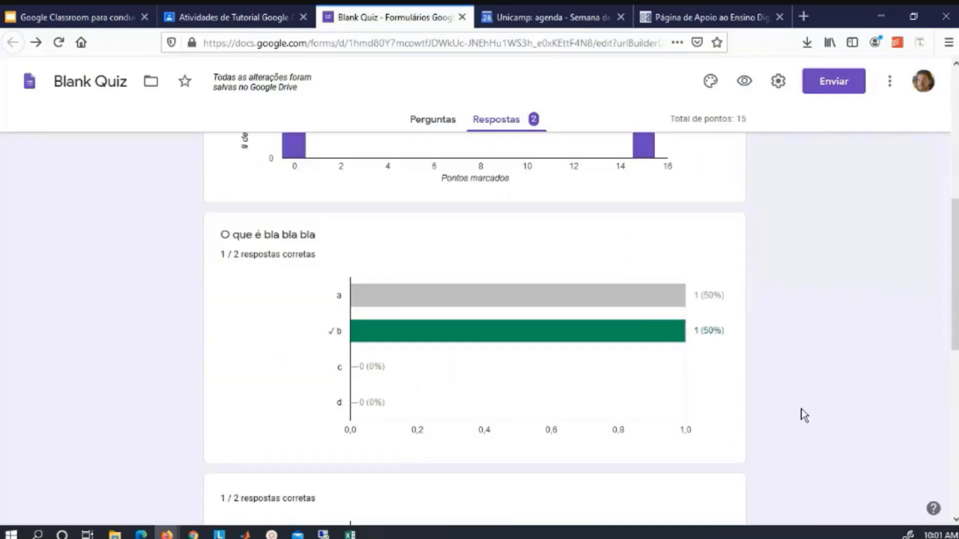
pyautogui.scroll(-5, 814, 414)
pyautogui.scroll(13, 814, 414)
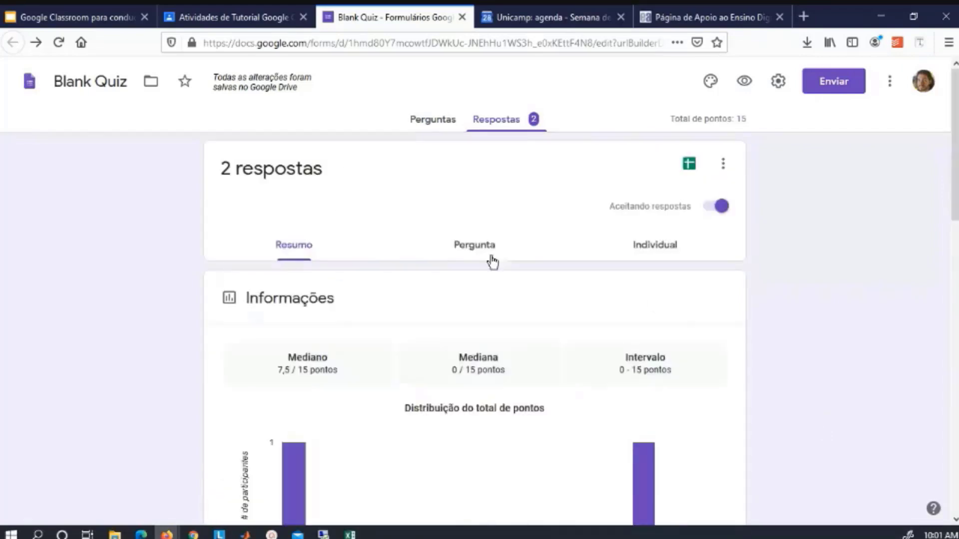
pyautogui.click(644, 247)
pyautogui.scroll(-5, 763, 372)
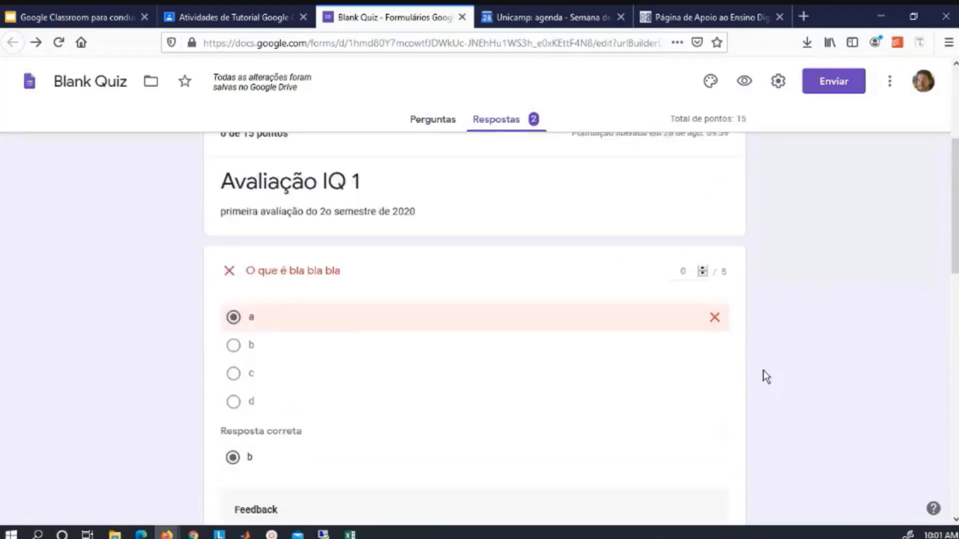
pyautogui.scroll(4, 763, 372)
pyautogui.scroll(1, 763, 372)
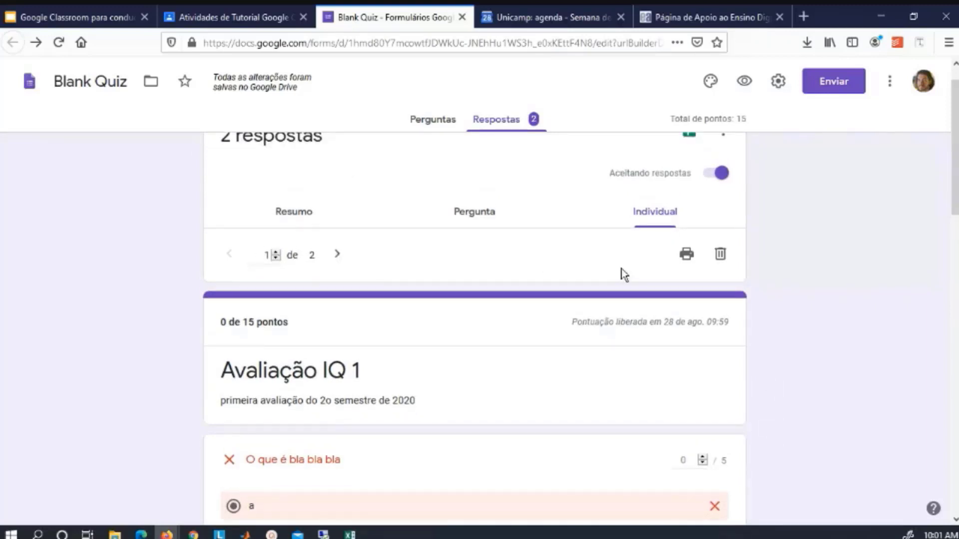
pyautogui.scroll(1, 338, 293)
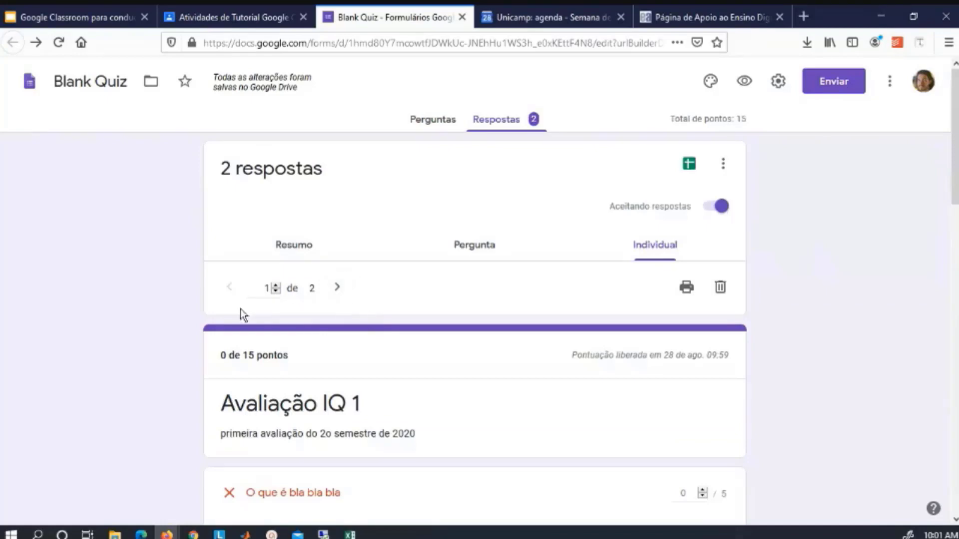
pyautogui.scroll(-15, 874, 449)
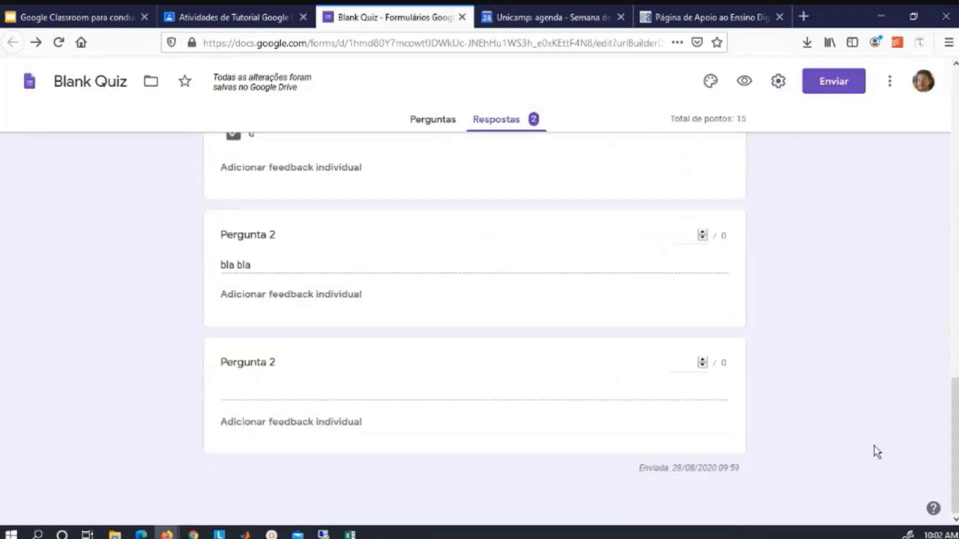
pyautogui.scroll(10, 874, 449)
pyautogui.scroll(-4, 874, 449)
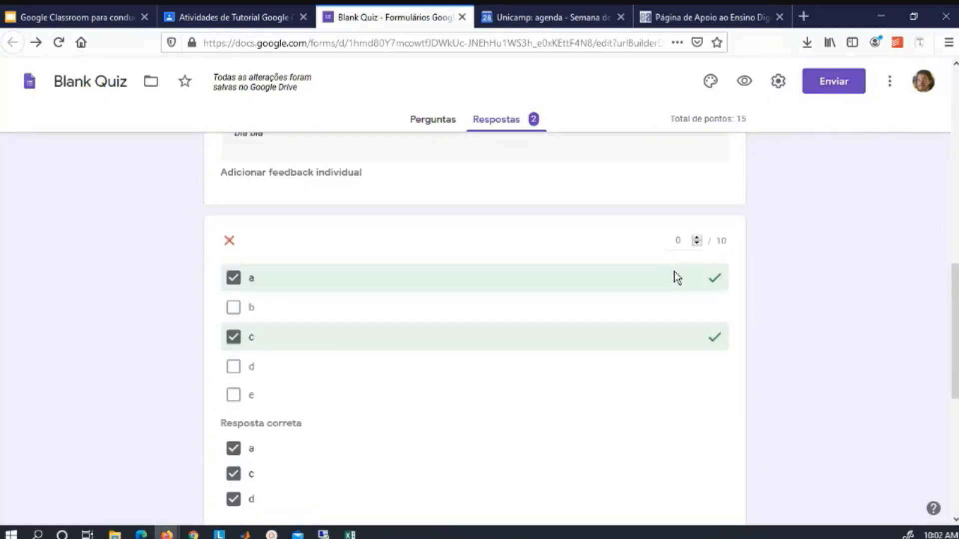
pyautogui.click(678, 241)
pyautogui.write('6')
pyautogui.click(756, 289)
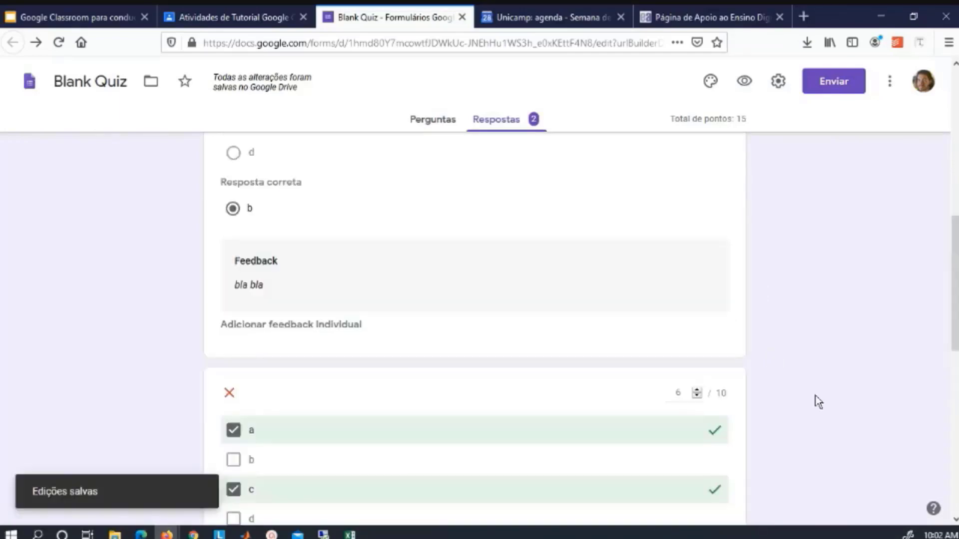
# Review answers by question, with 'O que é bla bla bla' scored 5/5 and 0/5.
pyautogui.scroll(-3, 817, 402)
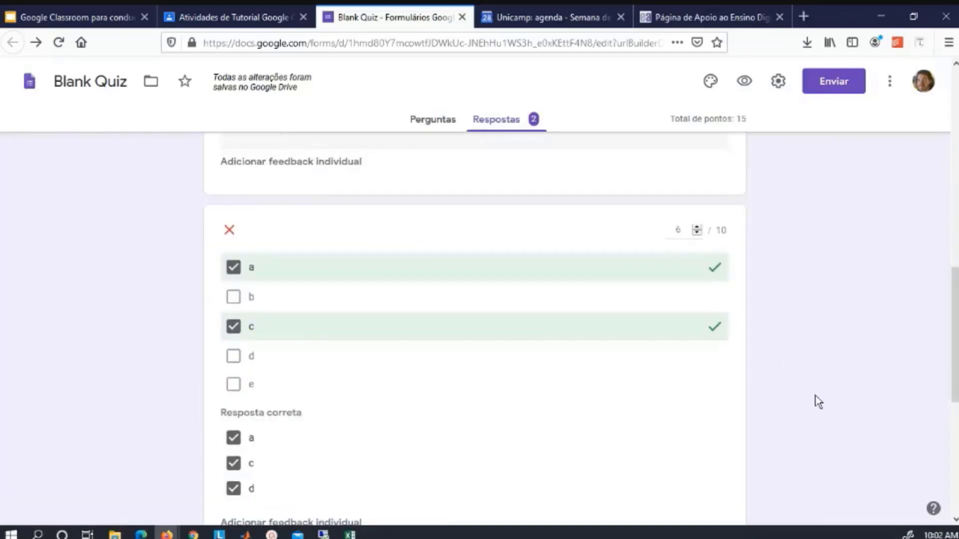
pyautogui.scroll(10, 817, 402)
pyautogui.click(481, 252)
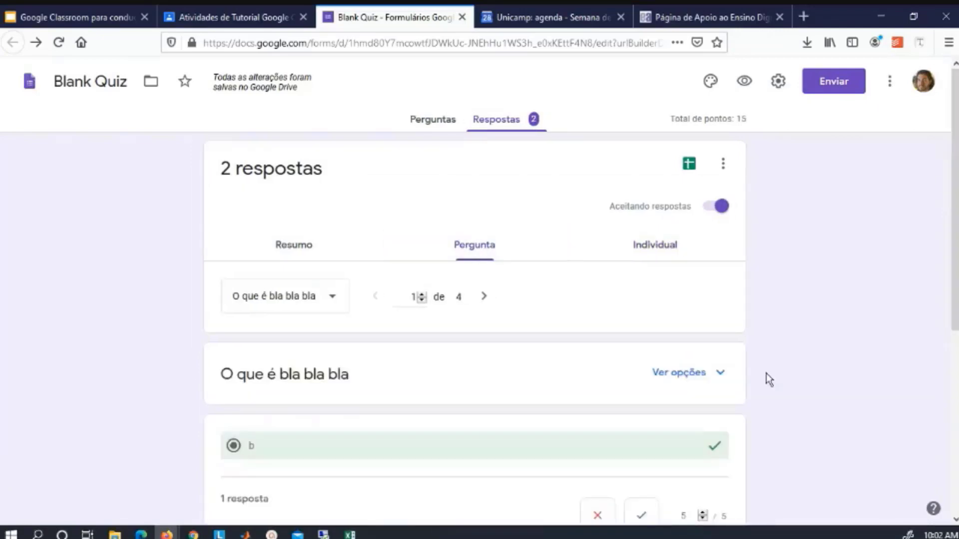
pyautogui.scroll(-3, 813, 422)
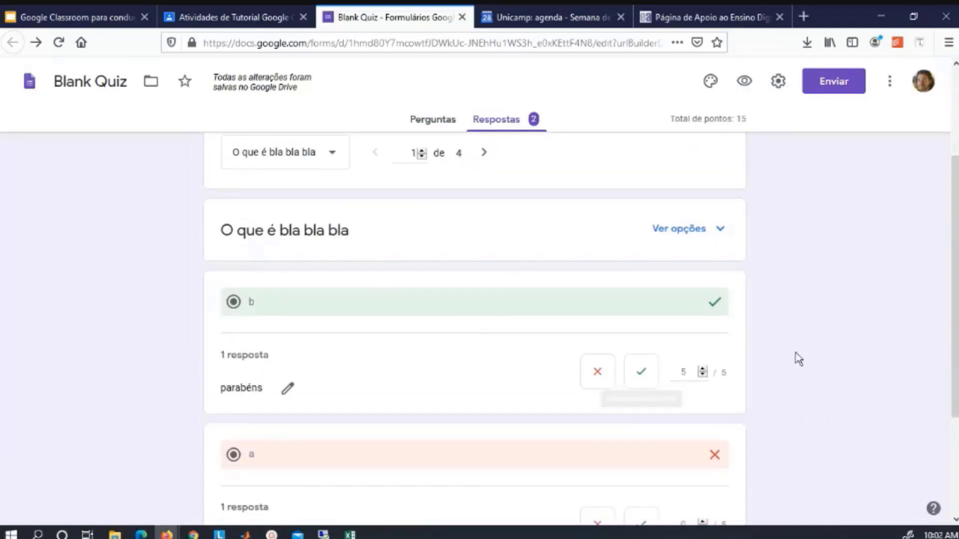
pyautogui.scroll(-2, 787, 375)
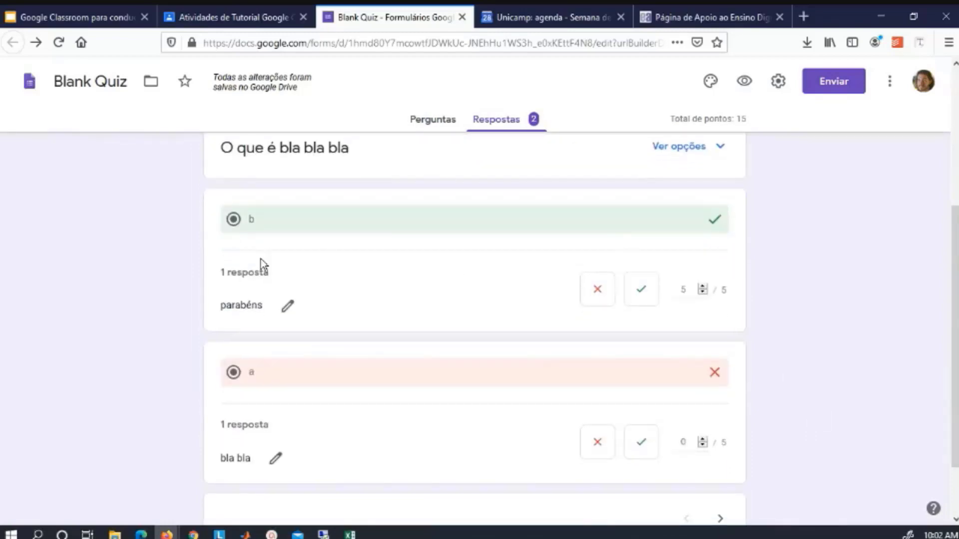
pyautogui.scroll(5, 474, 419)
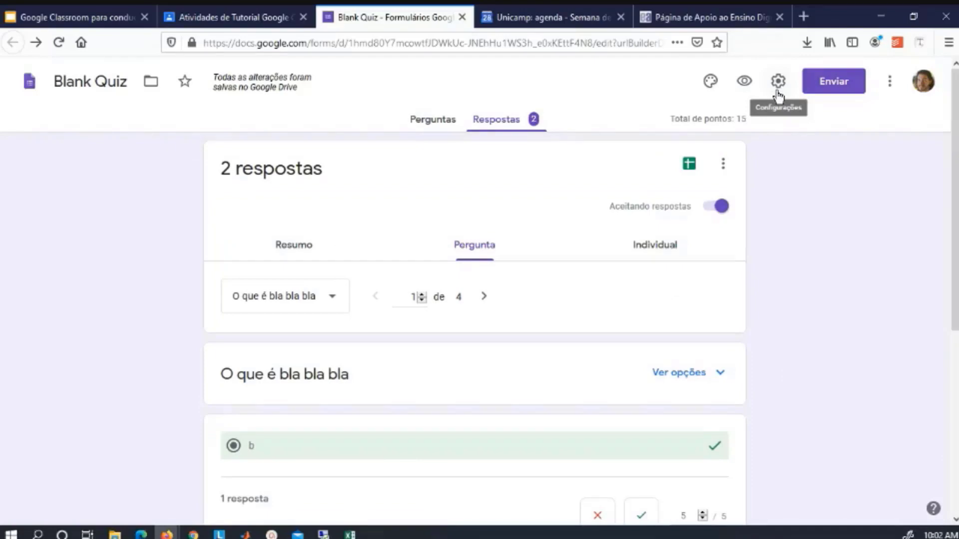
# Tick 'Limitar a 1 resposta' and 'Coletar endereços de e-mail' in the quiz settings and save.
pyautogui.click(777, 91)
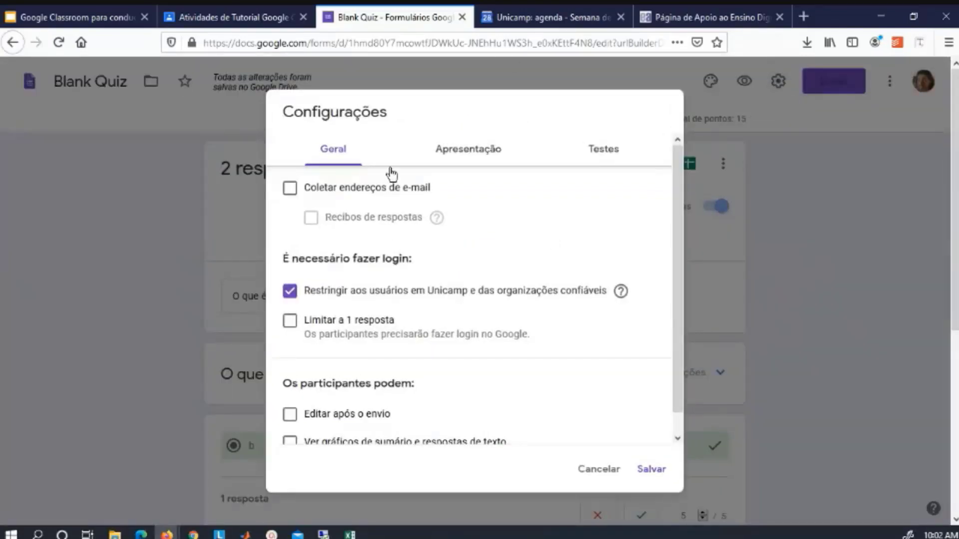
pyautogui.click(290, 322)
pyautogui.scroll(-1, 419, 334)
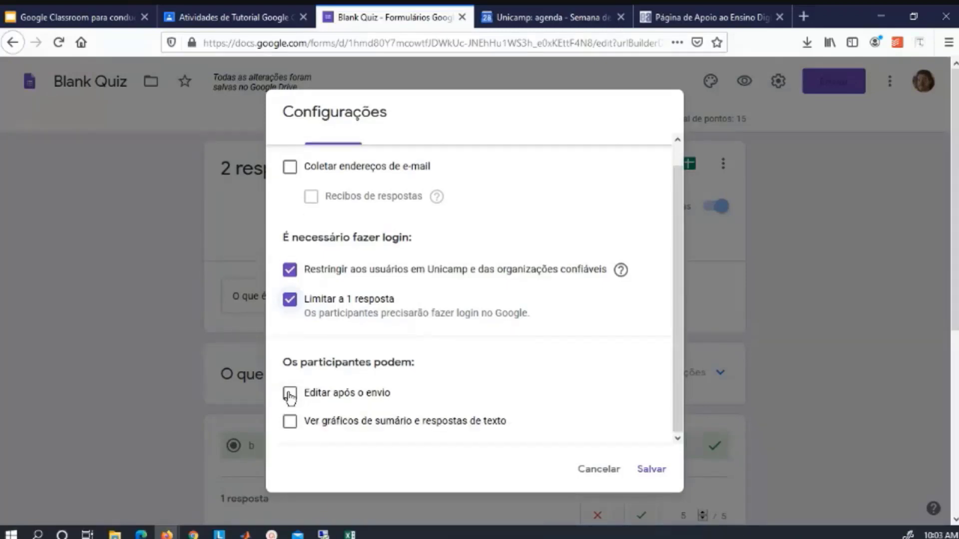
pyautogui.scroll(1, 290, 395)
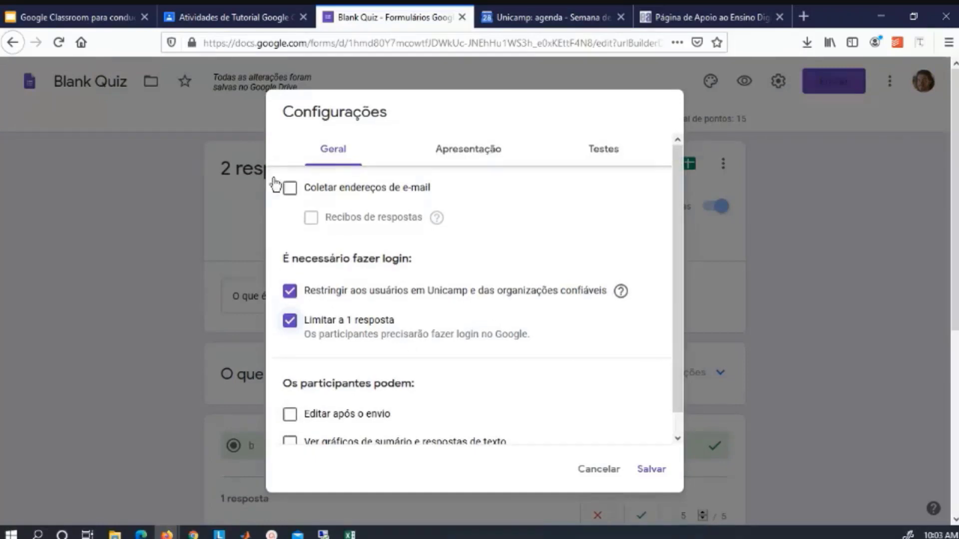
pyautogui.click(290, 189)
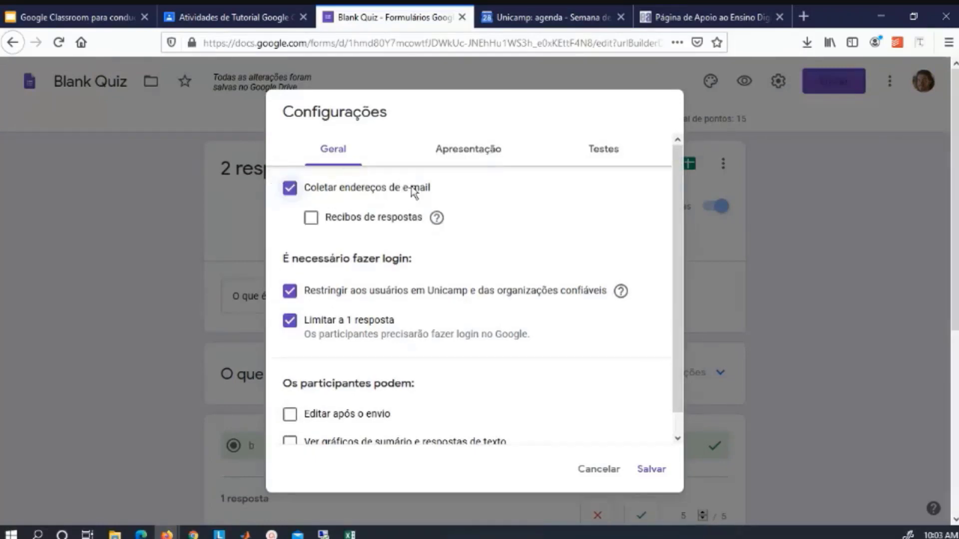
pyautogui.click(655, 472)
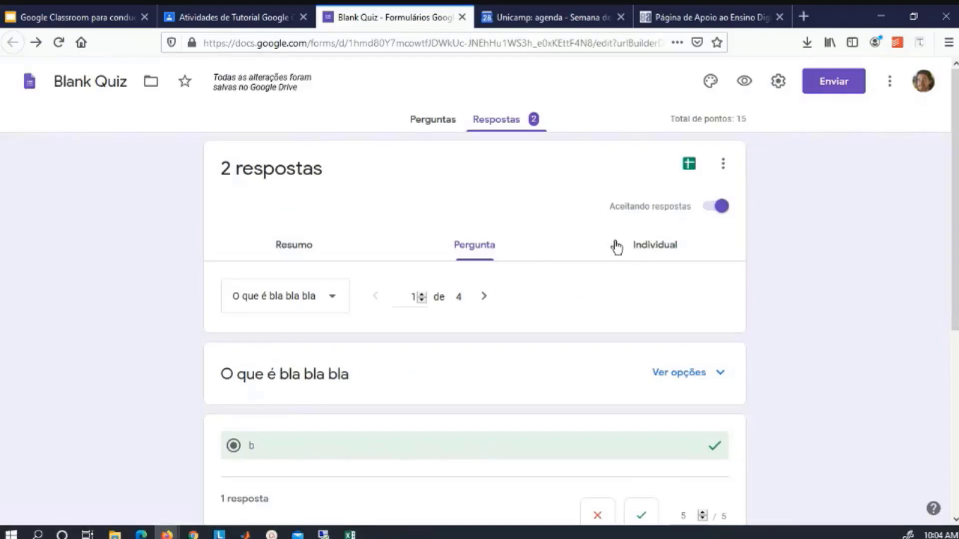
# Turn on 'Embaralhar a ordem das perguntas' and 'Mostrar barra de progresso' in Apresentação settings and save.
pyautogui.click(644, 245)
pyautogui.scroll(-2, 231, 388)
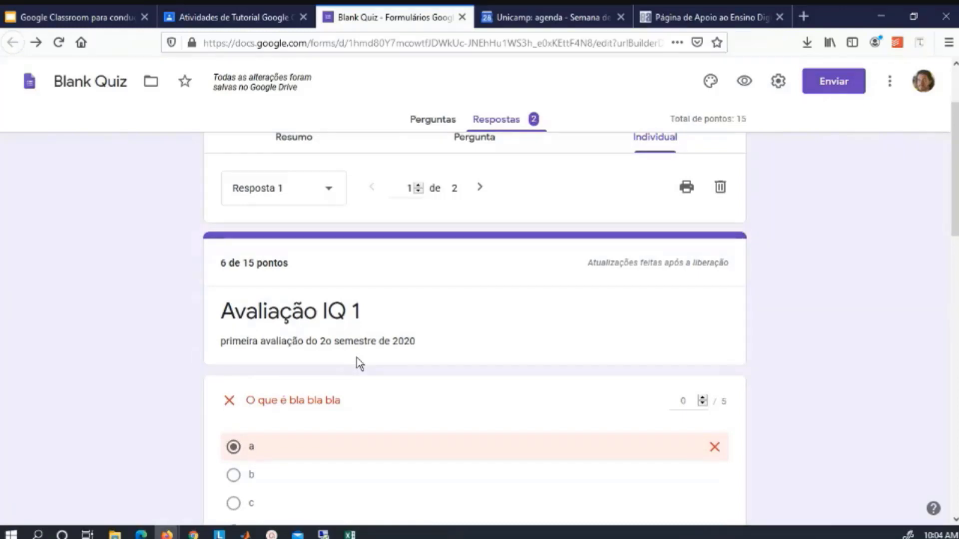
pyautogui.click(778, 81)
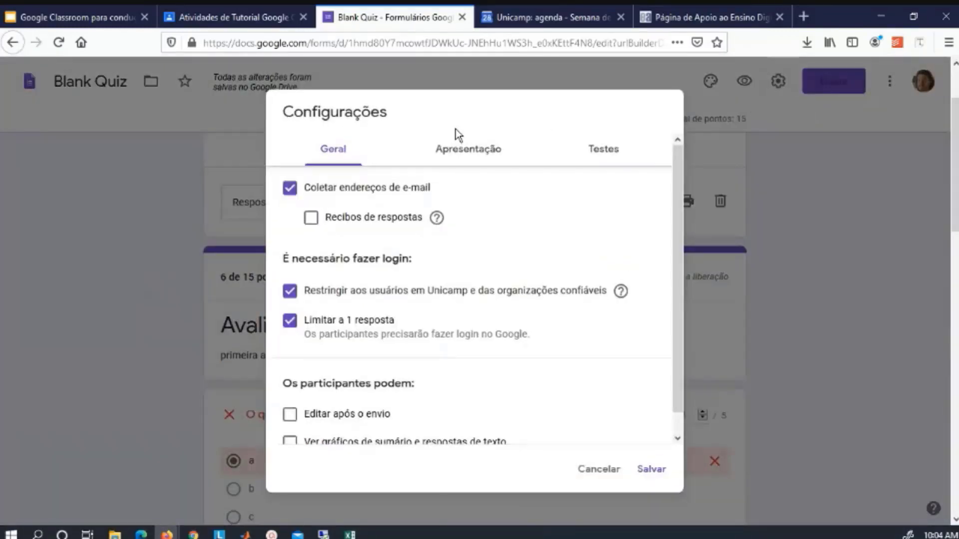
pyautogui.click(462, 148)
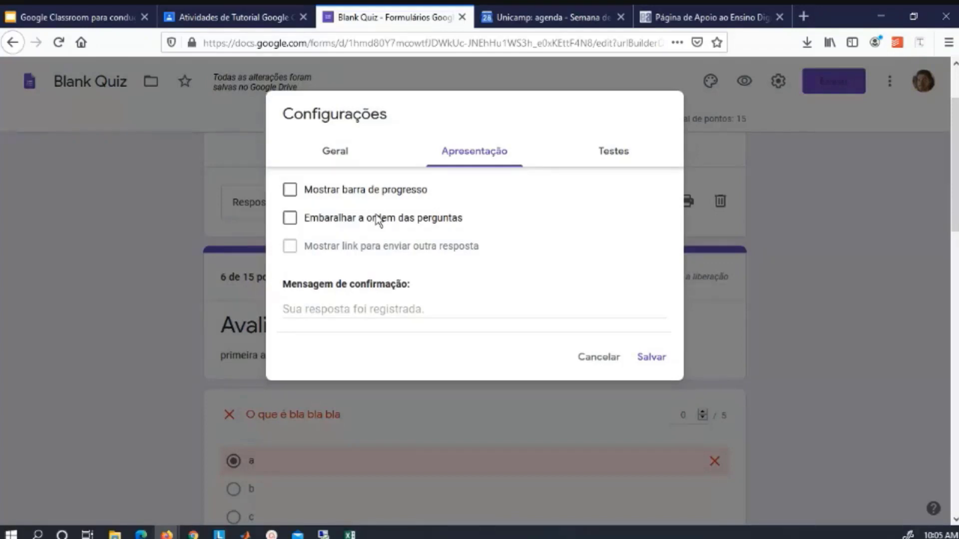
pyautogui.click(378, 220)
pyautogui.click(391, 191)
pyautogui.click(651, 358)
# Add a new untitled second section to the quiz.
pyautogui.scroll(-2, 795, 421)
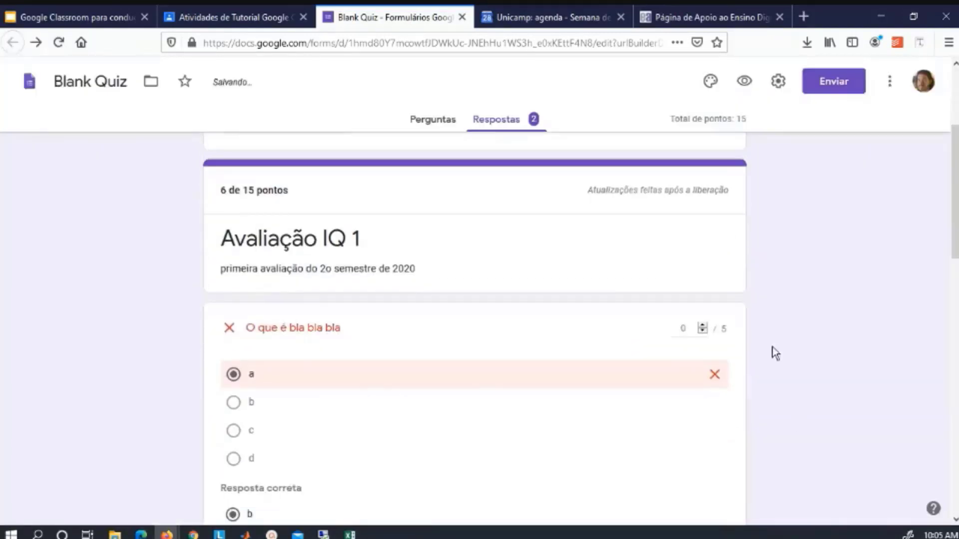
pyautogui.scroll(-5, 782, 422)
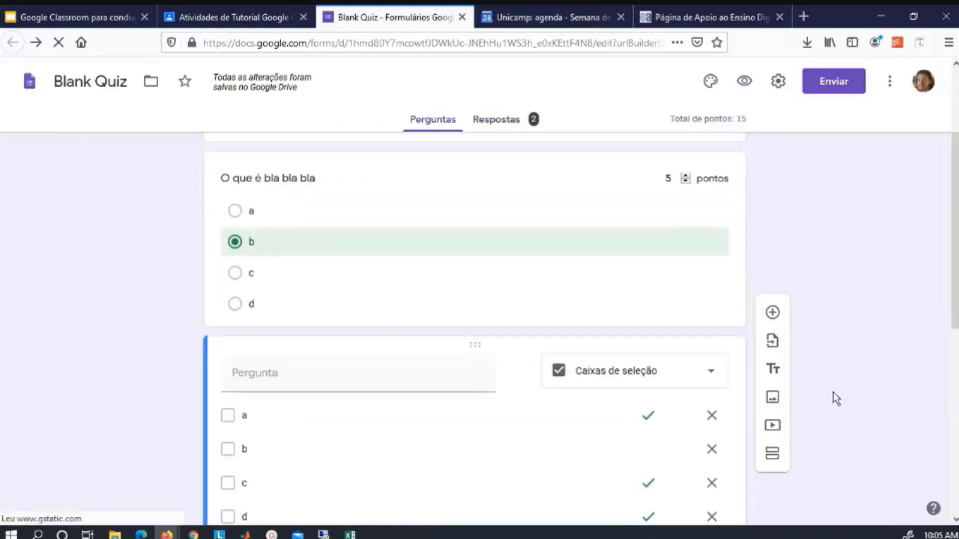
pyautogui.click(774, 455)
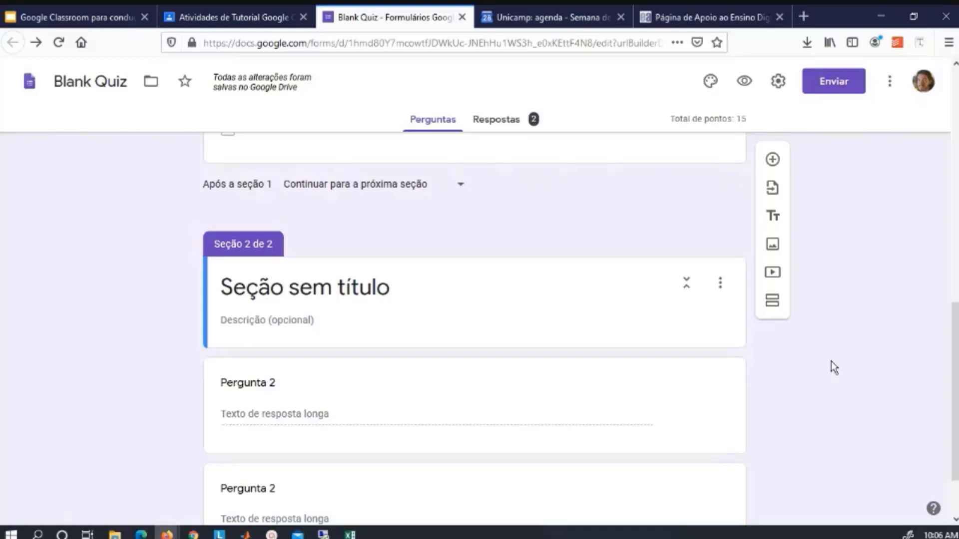
pyautogui.click(238, 15)
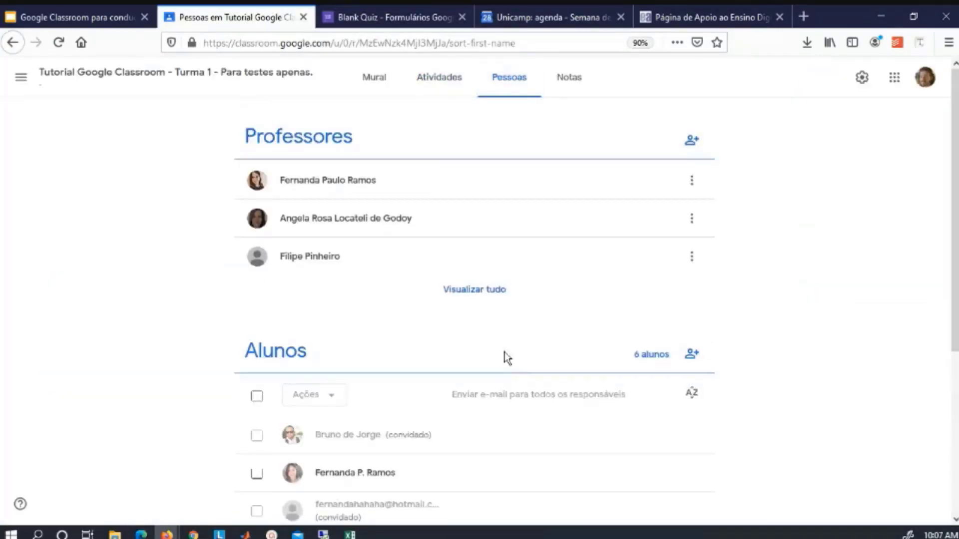
pyautogui.click(692, 354)
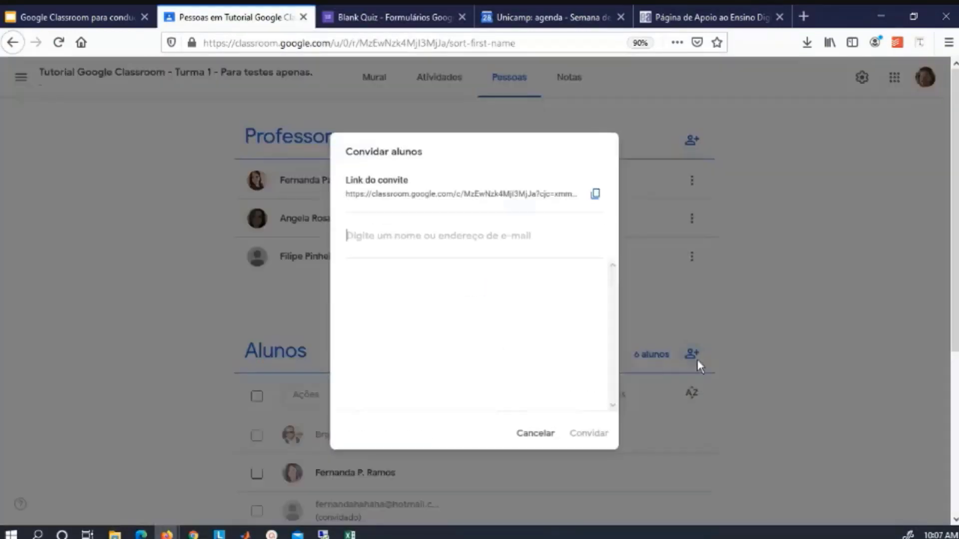
pyautogui.write('@dac')
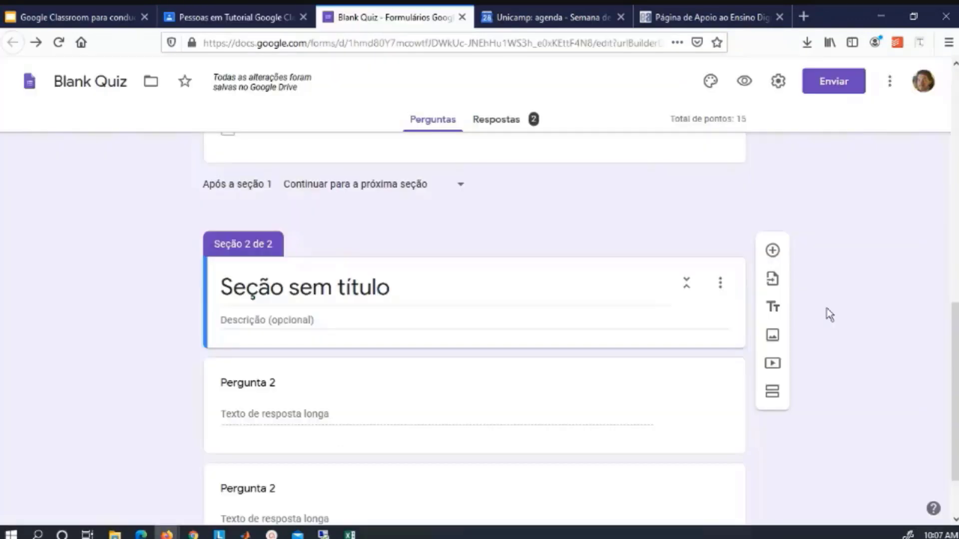
# Add a third section and drag the Pergunta 2 question into position above it.
pyautogui.scroll(5, 829, 315)
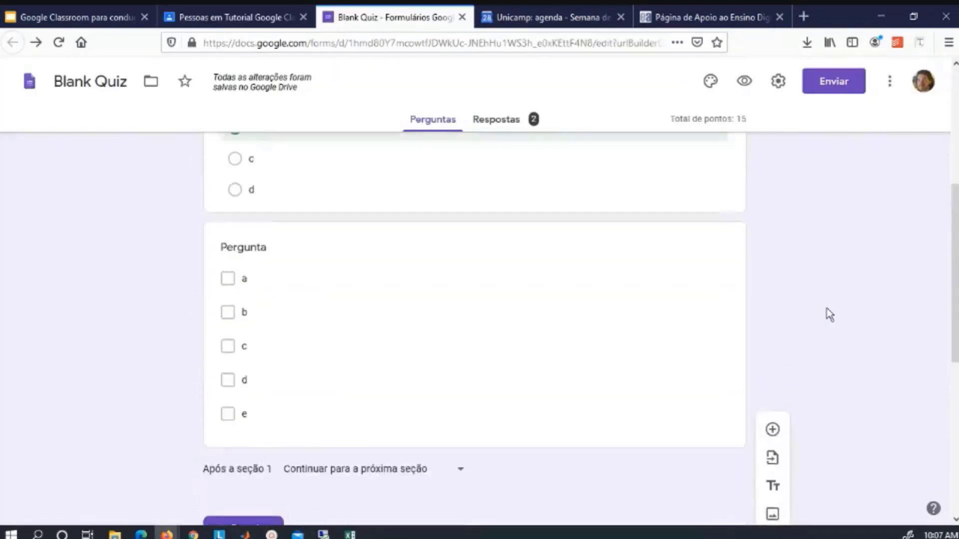
pyautogui.scroll(-2, 829, 315)
pyautogui.scroll(-2, 829, 315)
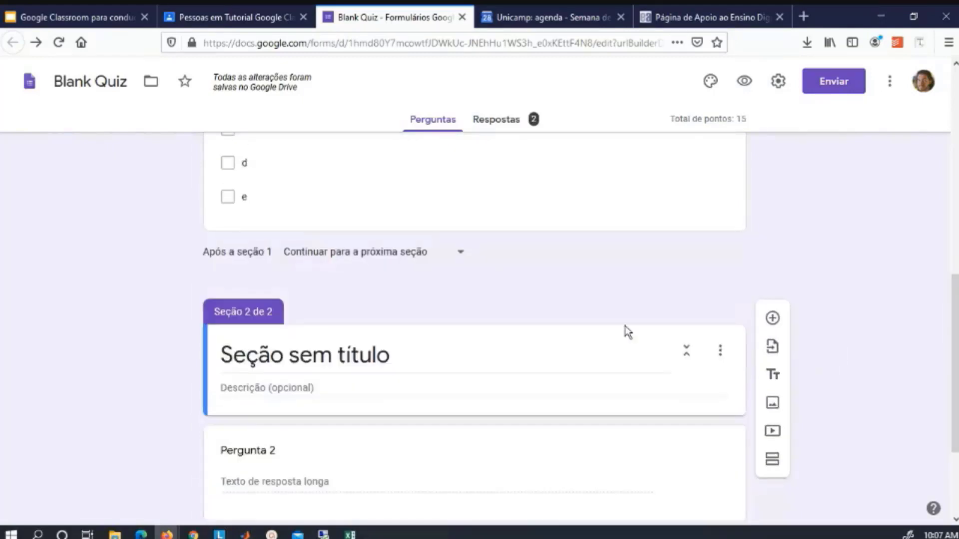
pyautogui.scroll(-3, 838, 383)
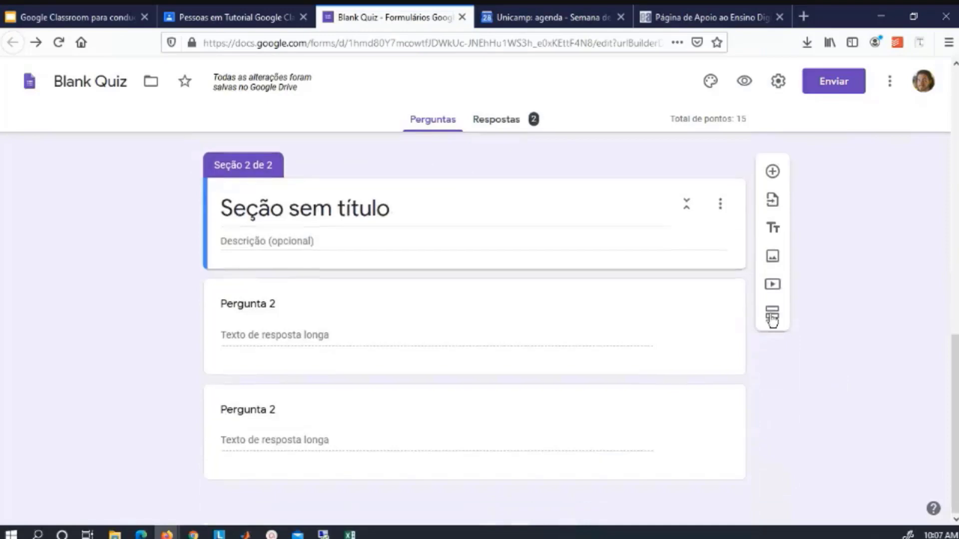
pyautogui.click(772, 315)
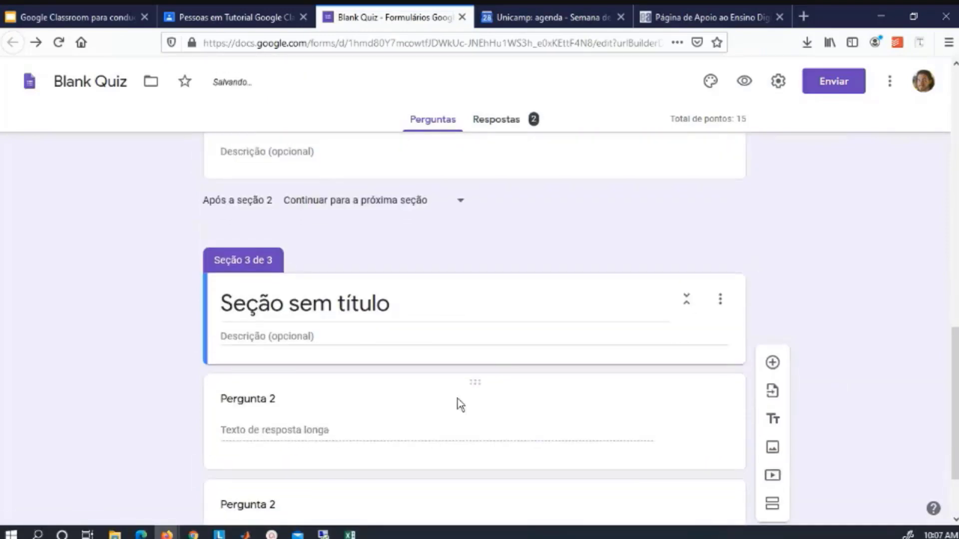
pyautogui.click(455, 402)
pyautogui.moveTo(473, 384); pyautogui.dragTo(454, 359)
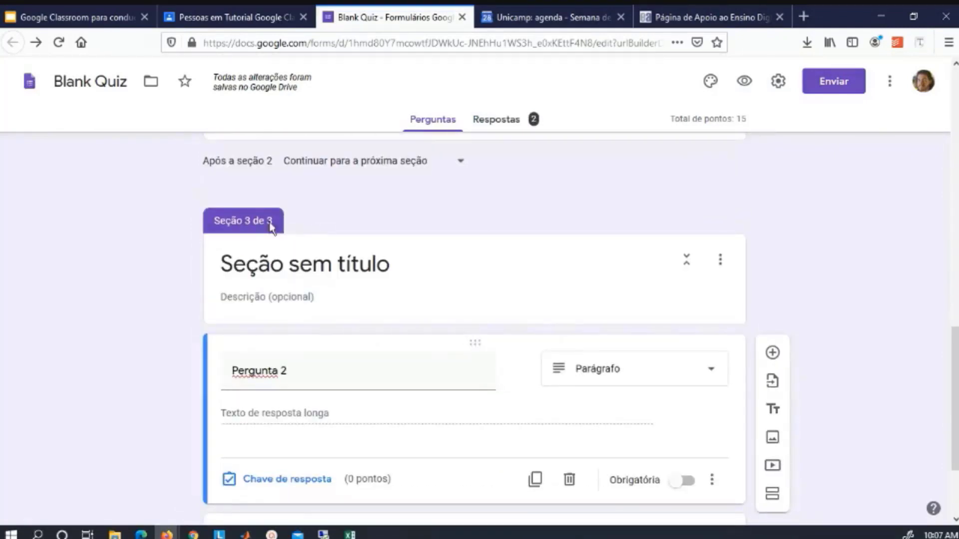
# Leave 'Após a seção 2' on 'Continuar' and bring up the multiple-choice question's extra options.
pyautogui.click(444, 167)
pyautogui.click(446, 166)
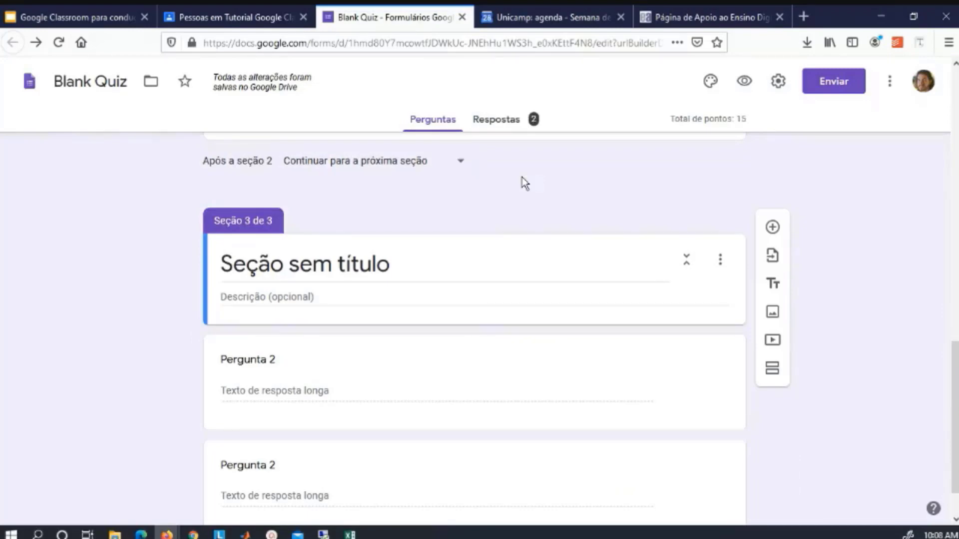
pyautogui.scroll(10, 522, 176)
pyautogui.click(711, 309)
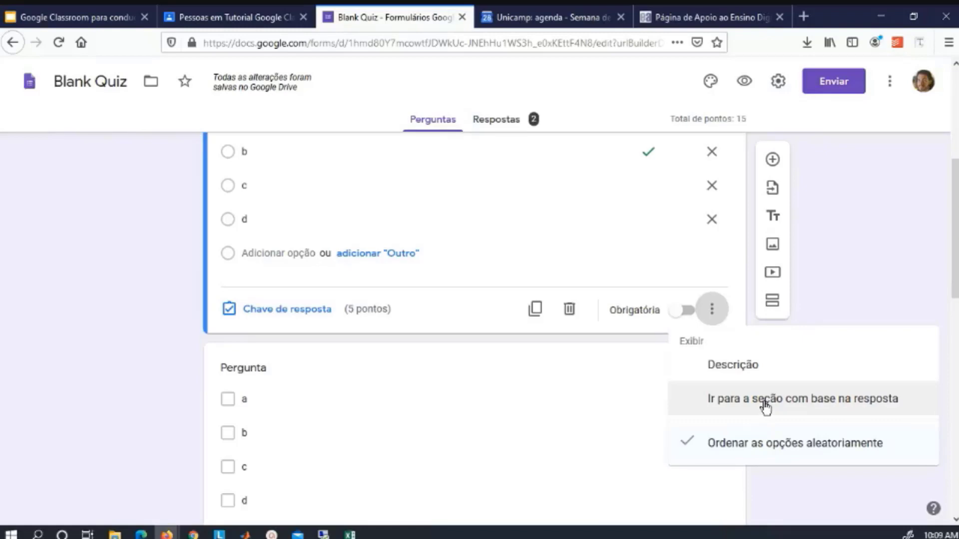
# Enable 'Ir para a seção com base na resposta' on 'O que é bla bla bla', keeping option b on 'Continuar para a próxima seção'.
pyautogui.click(766, 407)
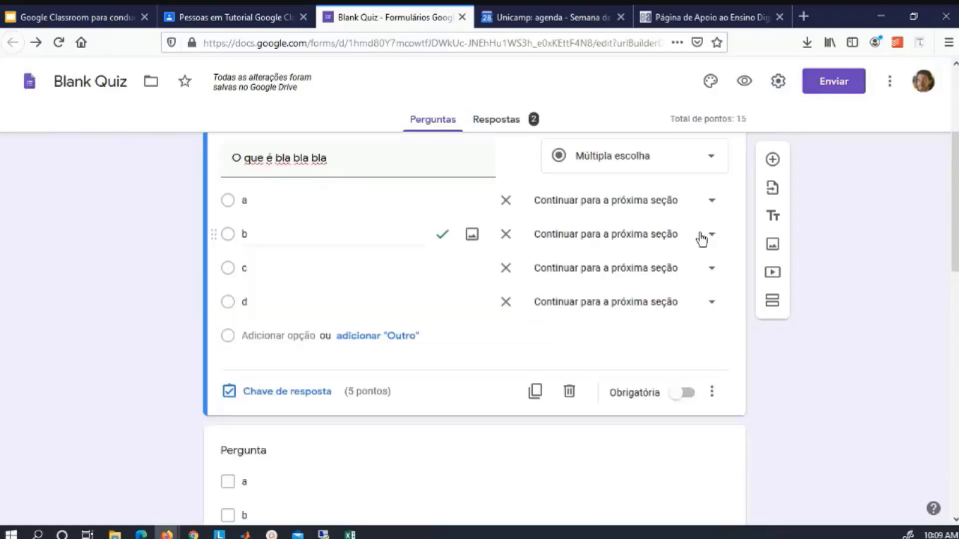
pyautogui.click(674, 242)
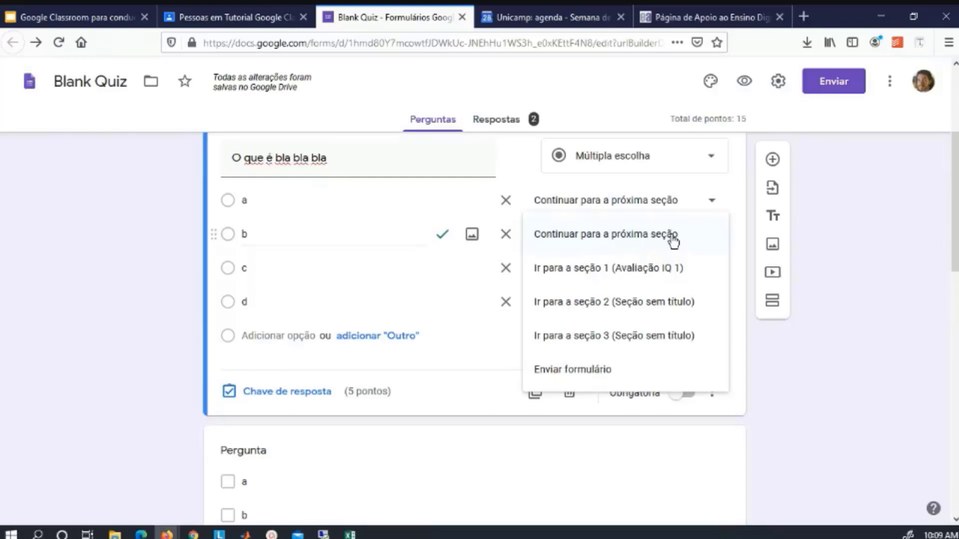
pyautogui.click(715, 245)
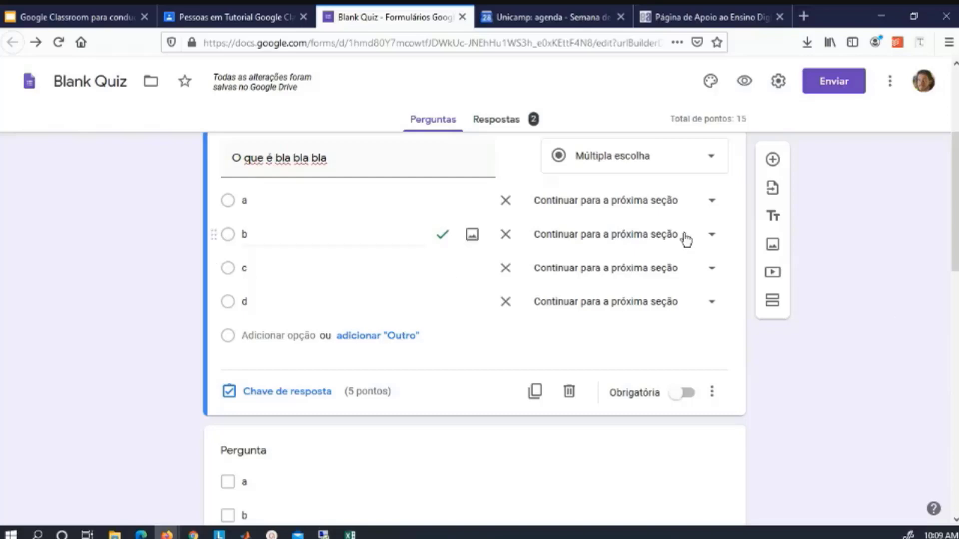
pyautogui.scroll(3, 848, 309)
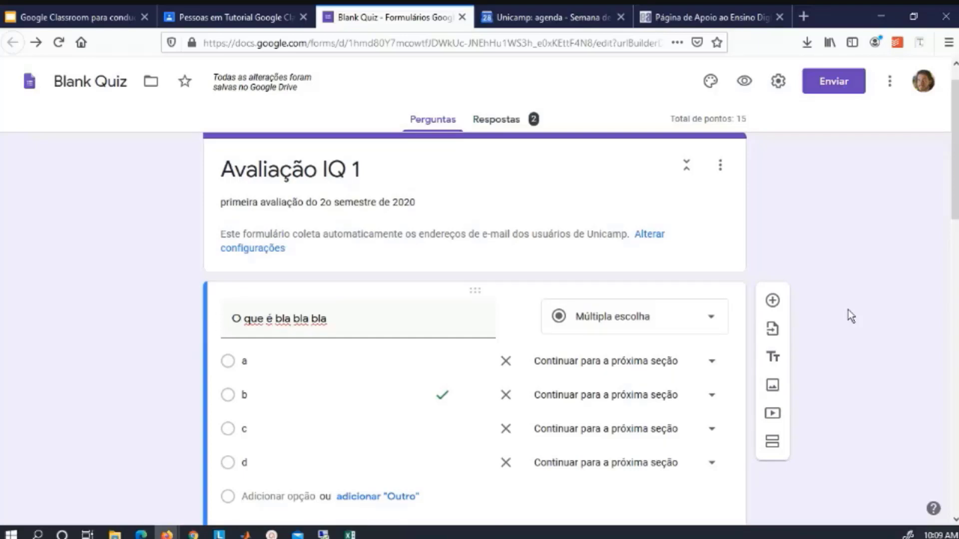
pyautogui.scroll(-3, 848, 310)
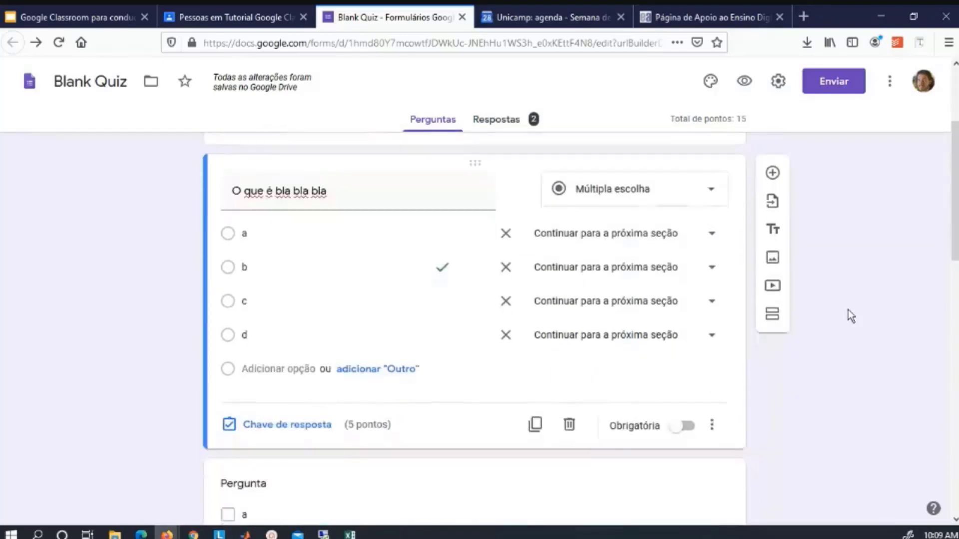
pyautogui.scroll(3, 849, 302)
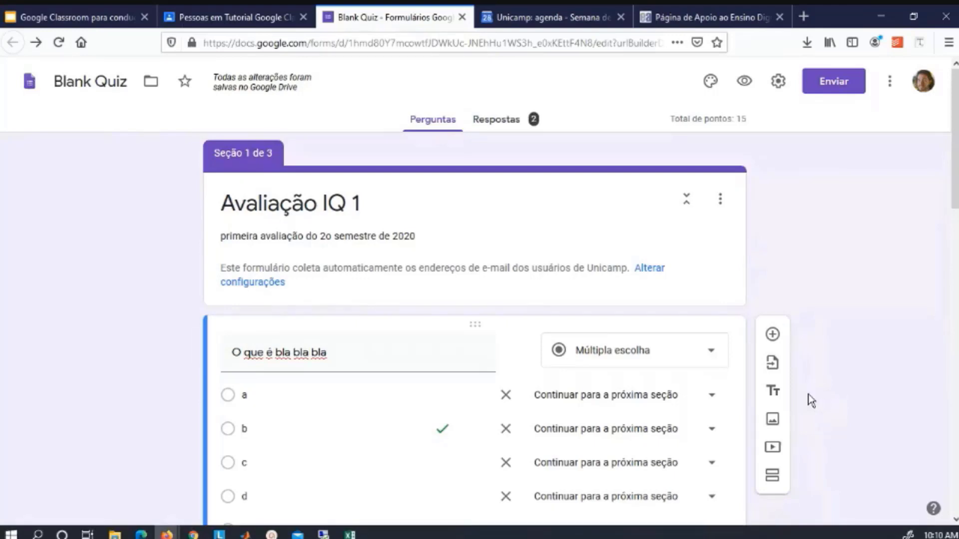
pyautogui.click(210, 17)
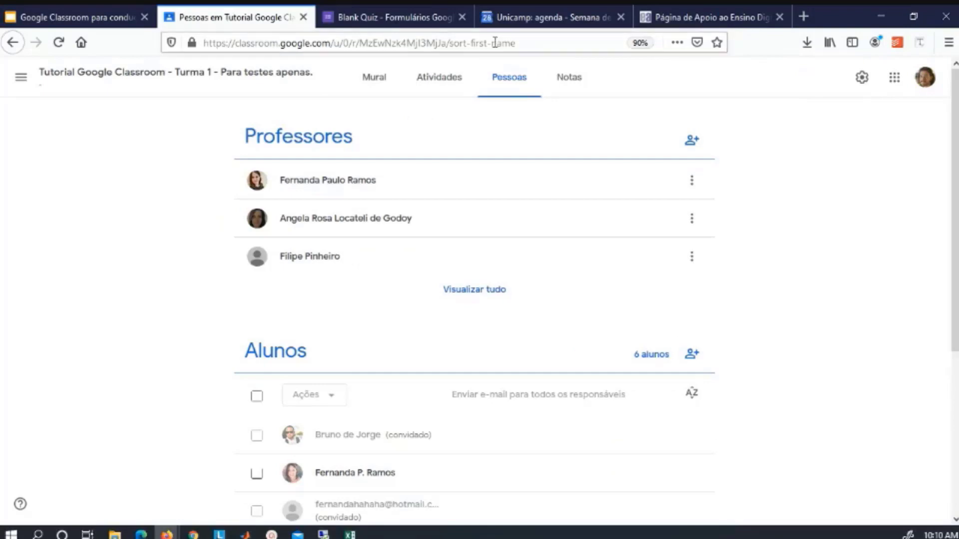
pyautogui.click(465, 86)
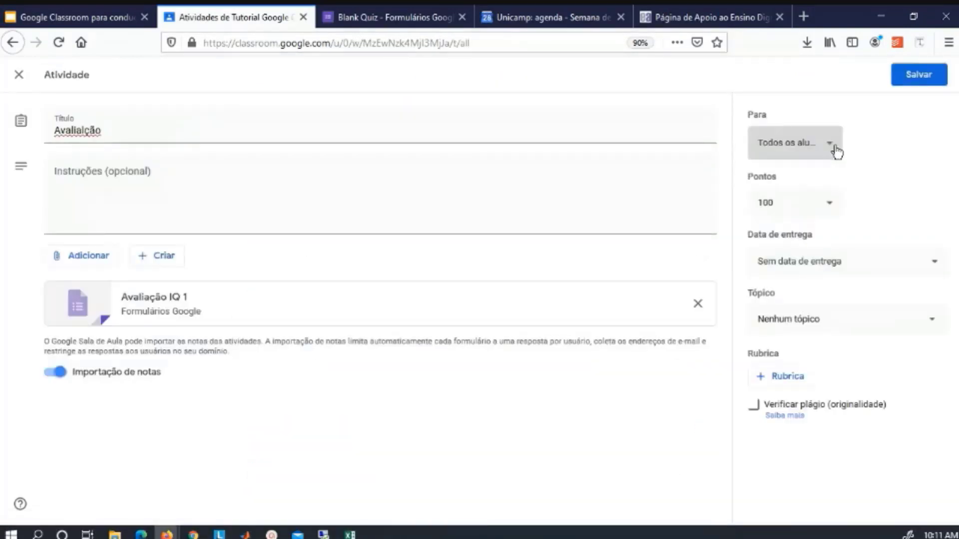
pyautogui.click(836, 150)
pyautogui.click(835, 150)
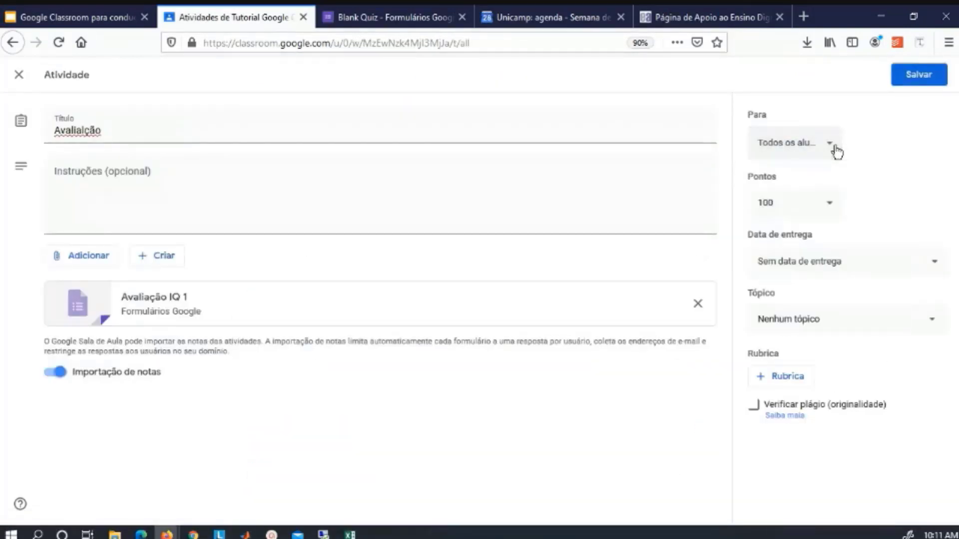
pyautogui.click(835, 150)
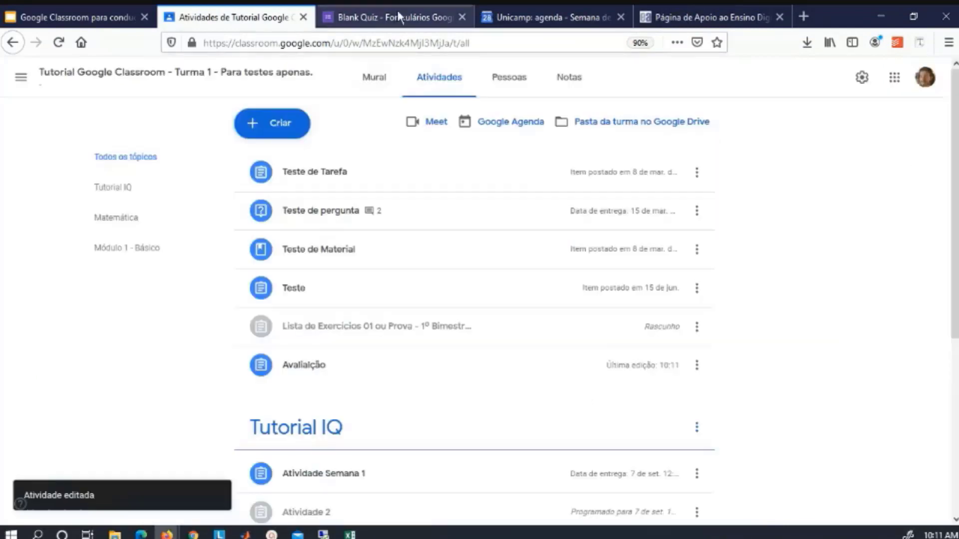
pyautogui.click(397, 17)
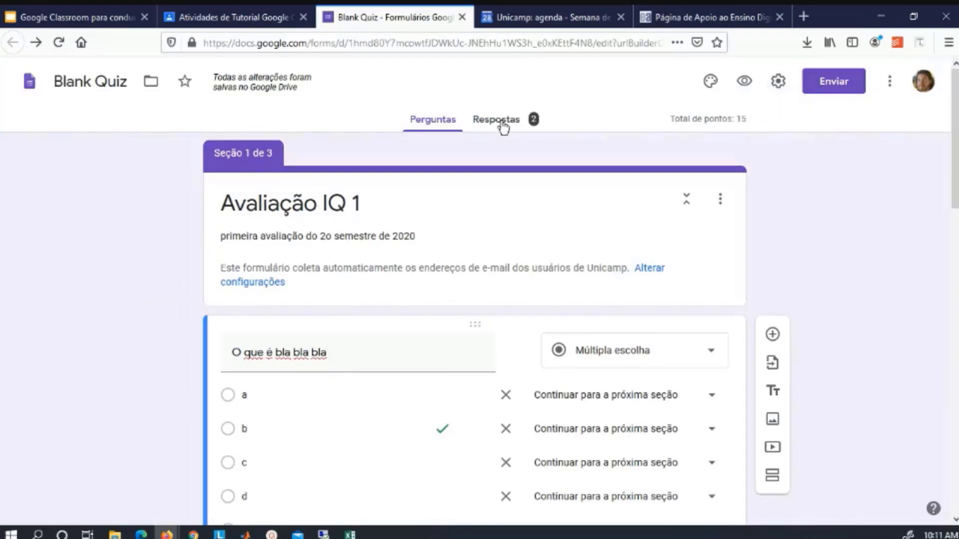
# Set grade release to 'Posteriormente, depois da revisão manual', untick 'Perguntas erradas' and 'Respostas corretas', and save.
pyautogui.click(784, 92)
pyautogui.scroll(-3, 444, 336)
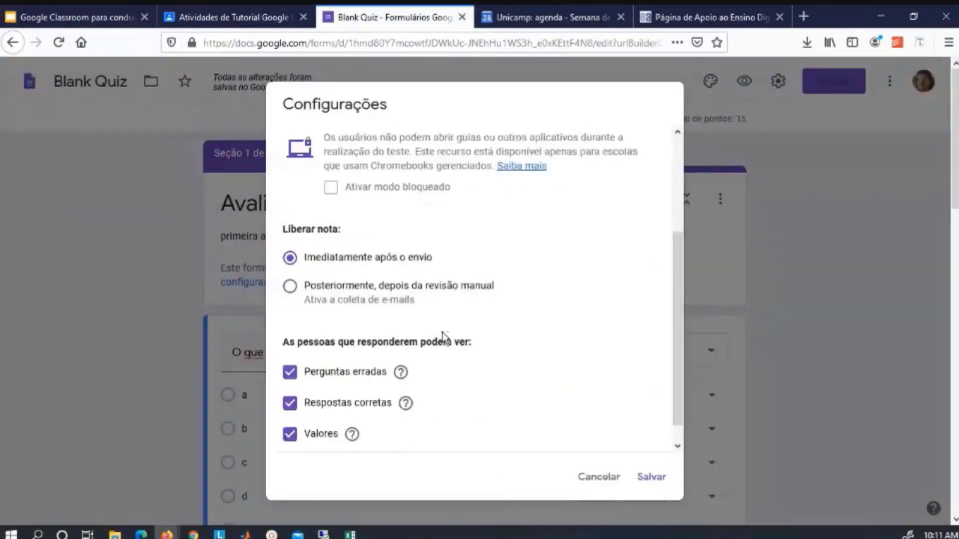
pyautogui.scroll(3, 443, 336)
pyautogui.scroll(-3, 443, 336)
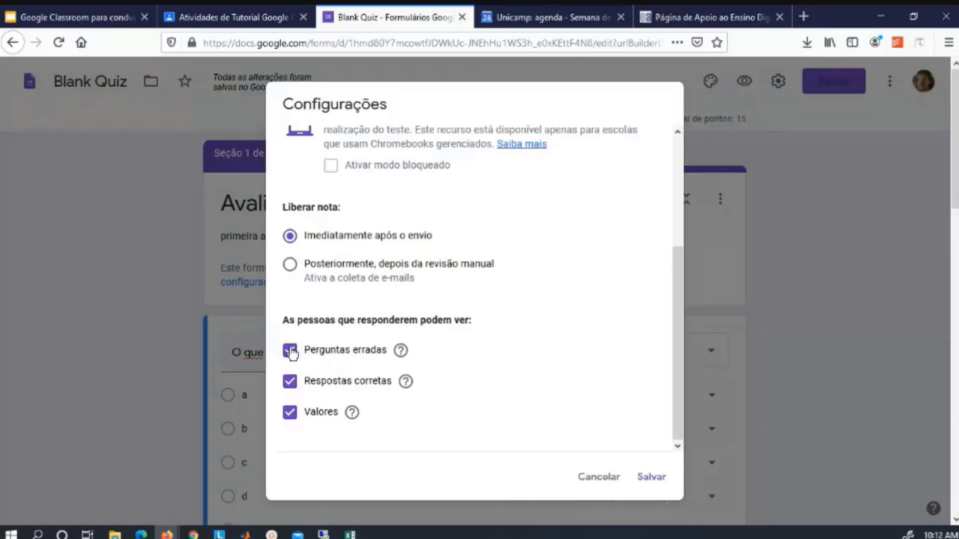
pyautogui.click(291, 266)
pyautogui.click(292, 353)
pyautogui.click(292, 384)
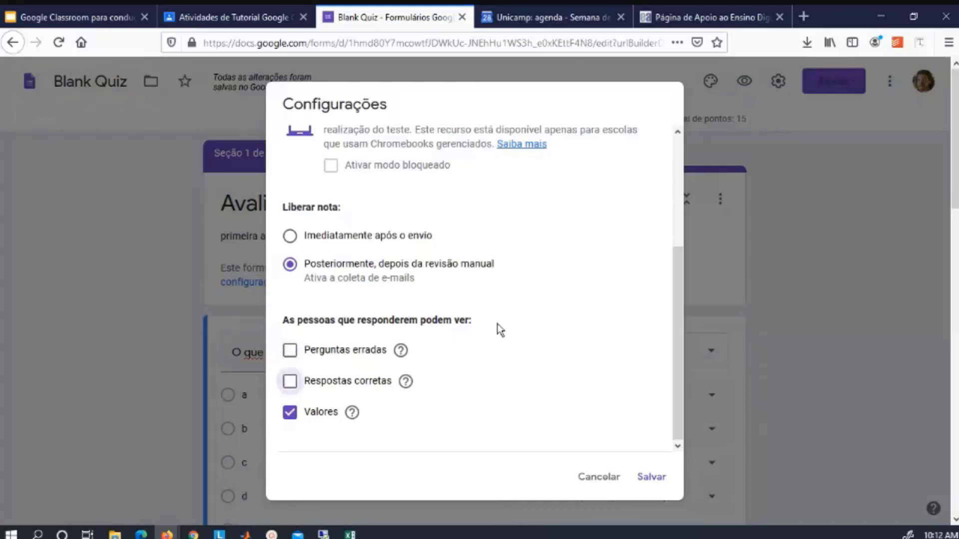
pyautogui.scroll(3, 494, 362)
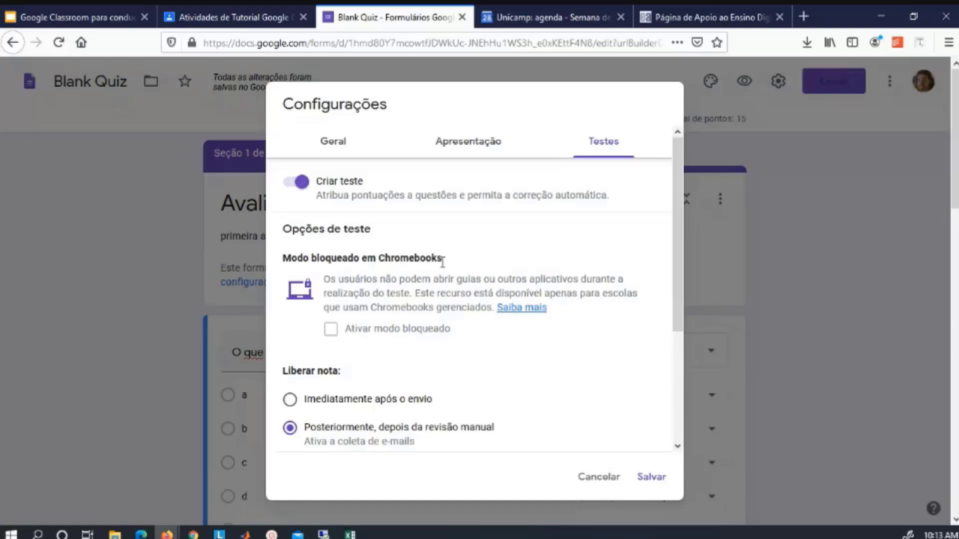
pyautogui.click(599, 477)
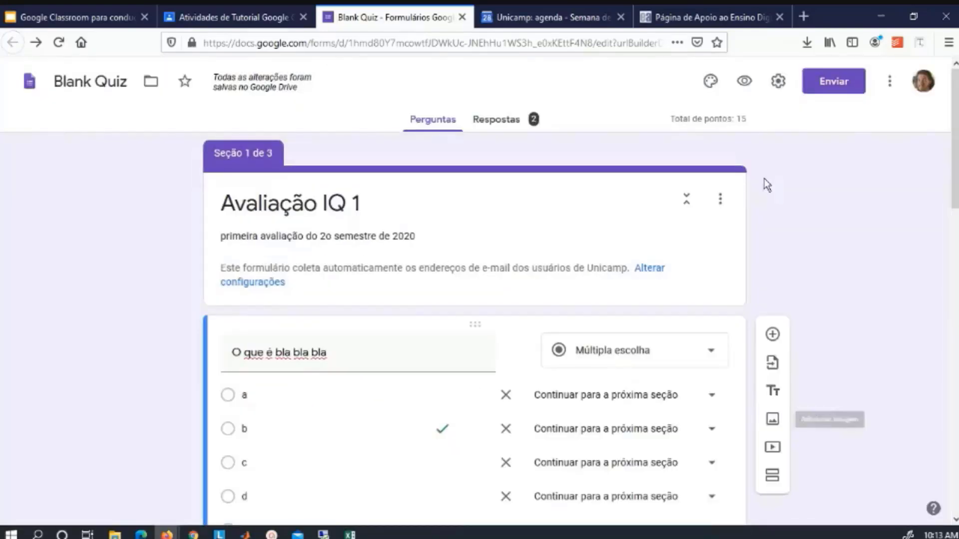
pyautogui.click(833, 82)
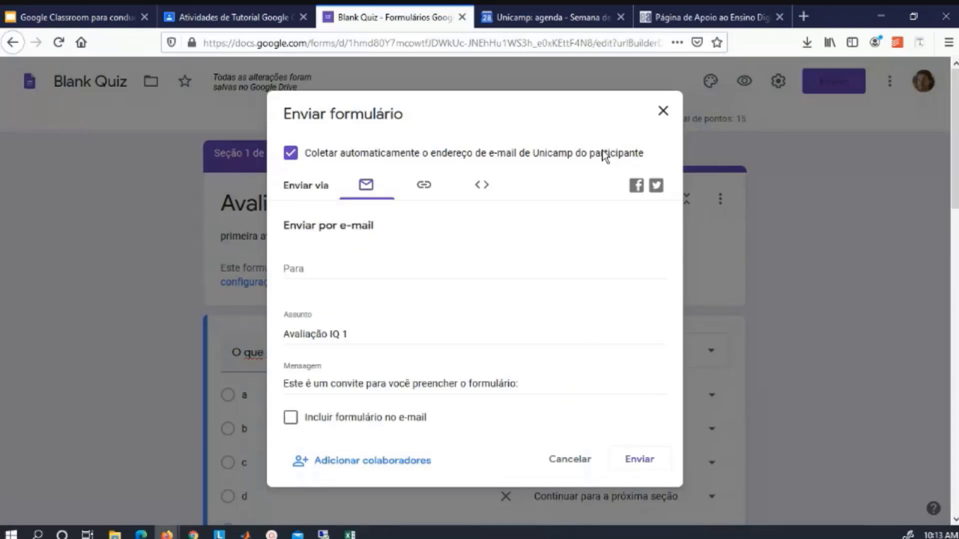
pyautogui.click(663, 111)
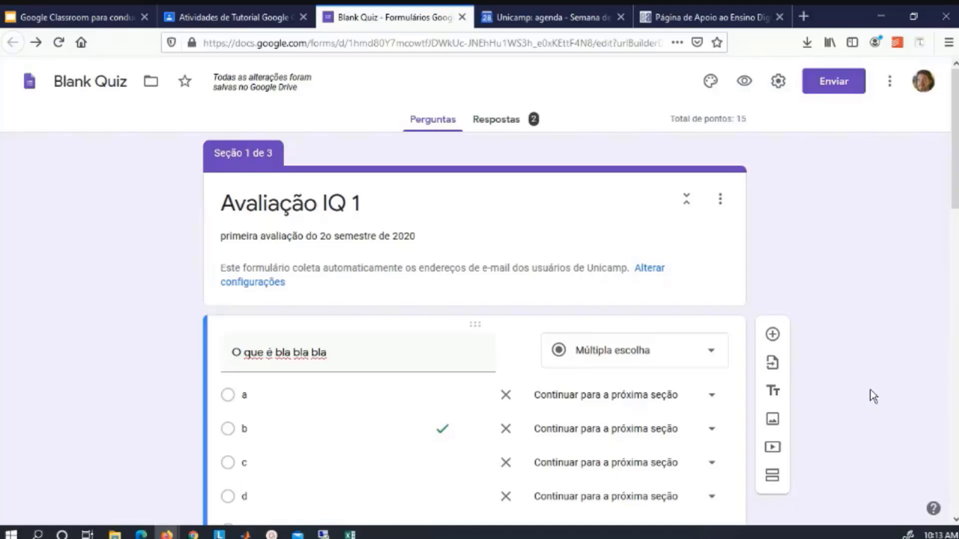
pyautogui.click(508, 125)
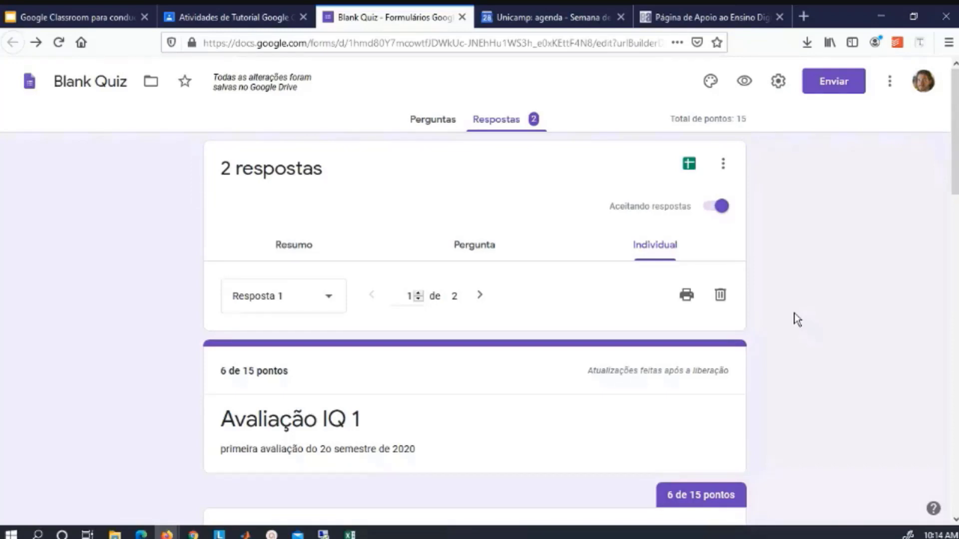
# Look over Resposta 1, where answer 'a' scored 0/5, then bring up the help menu.
pyautogui.scroll(-9, 794, 314)
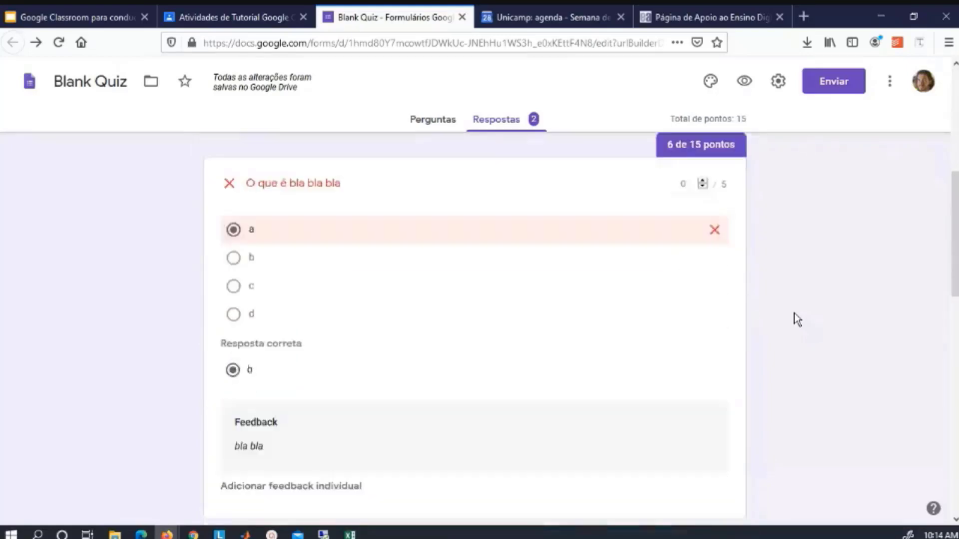
pyautogui.scroll(3, 794, 313)
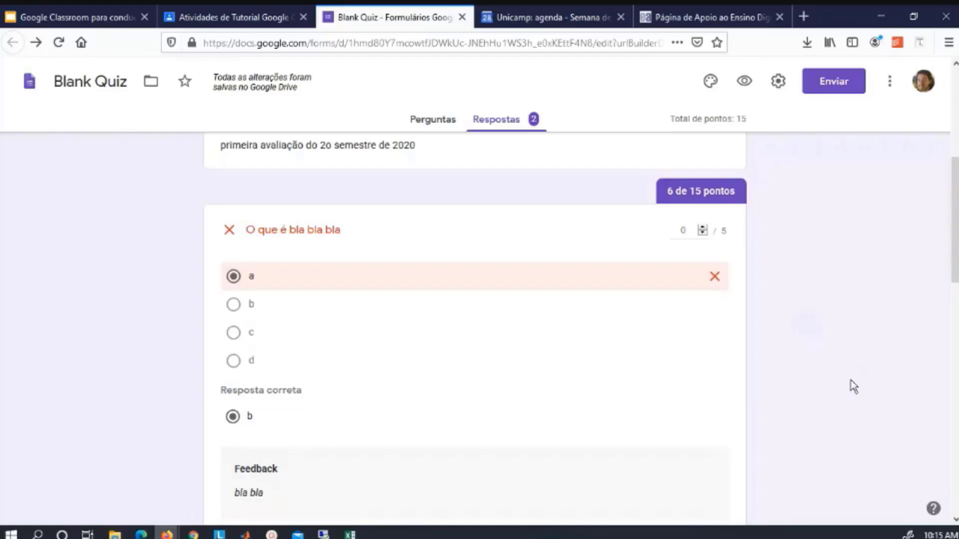
pyautogui.click(933, 509)
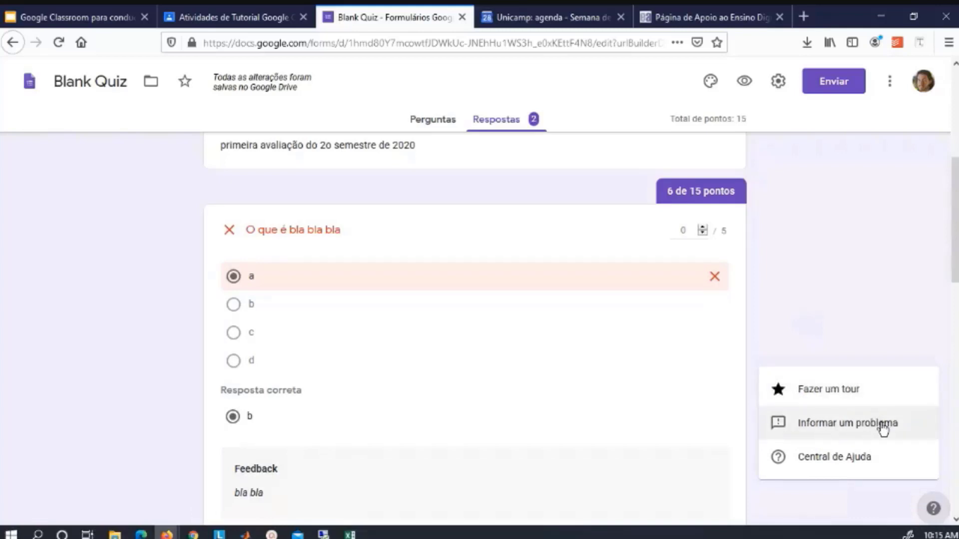
# Open the Forms 'Central de Ajuda' in a new tab, then bring up the form's More options menu.
pyautogui.click(851, 460)
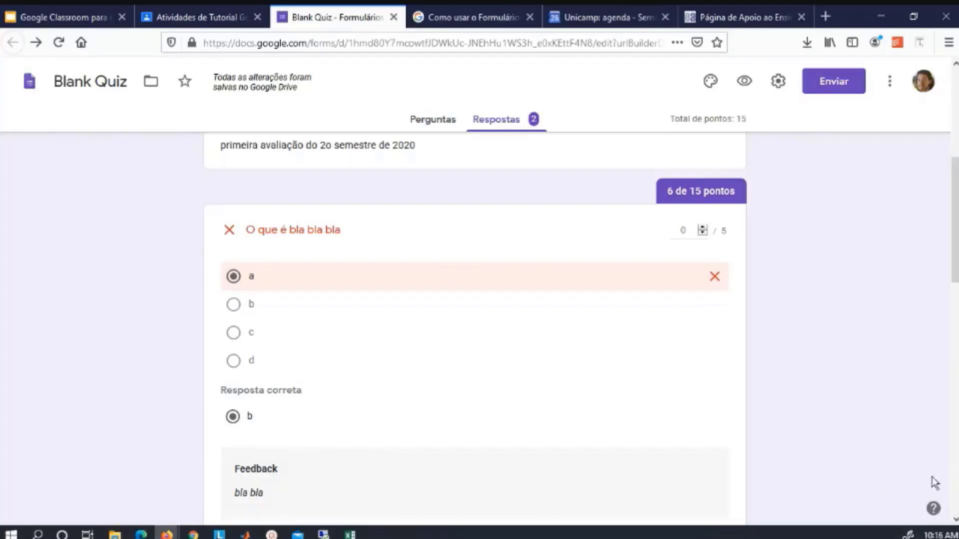
pyautogui.click(933, 510)
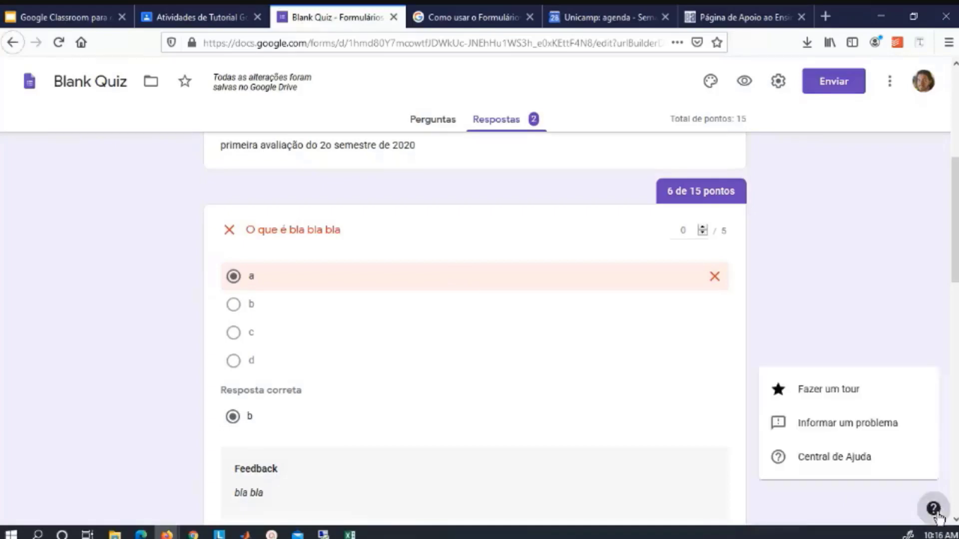
pyautogui.click(831, 296)
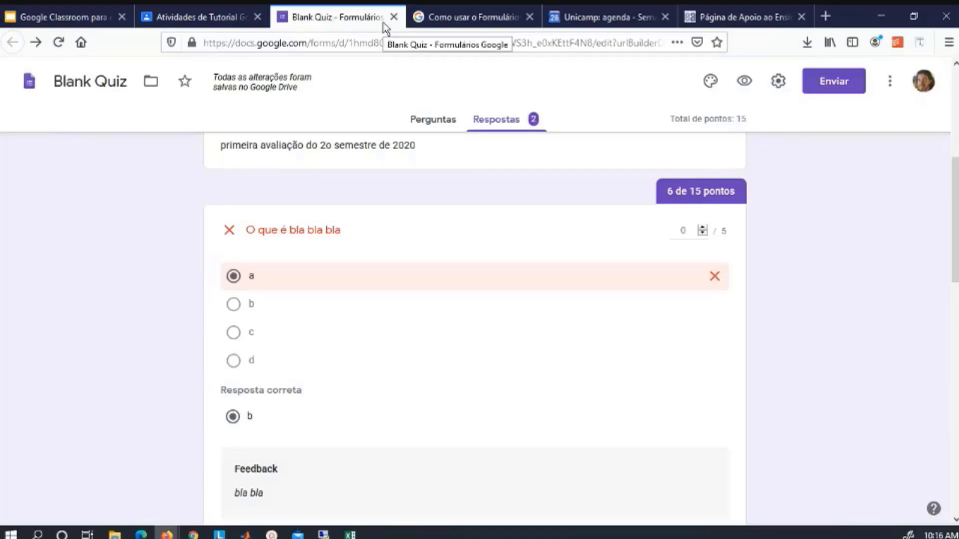
pyautogui.click(889, 81)
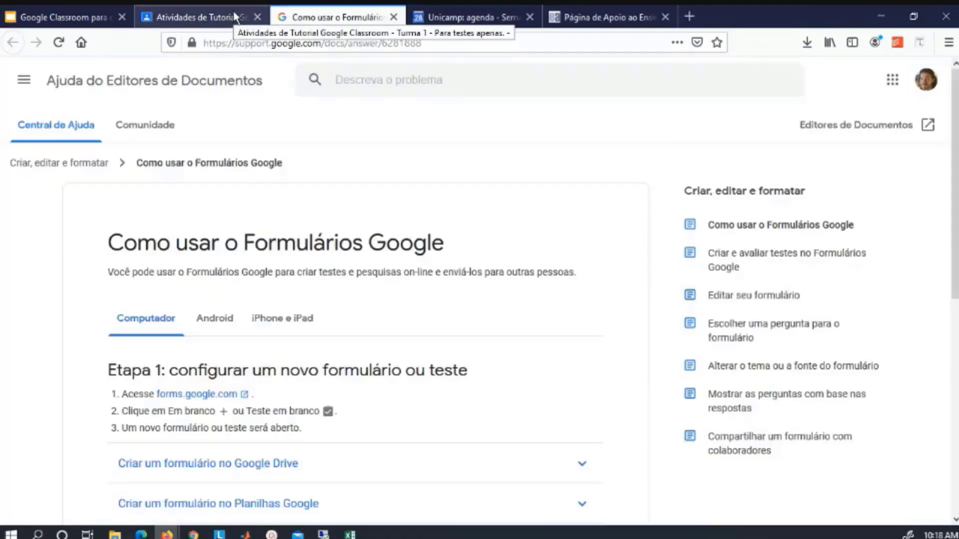
# Return to the class and open its Drive folder 'Teste do Google Classroom' in a new tab.
pyautogui.click(232, 11)
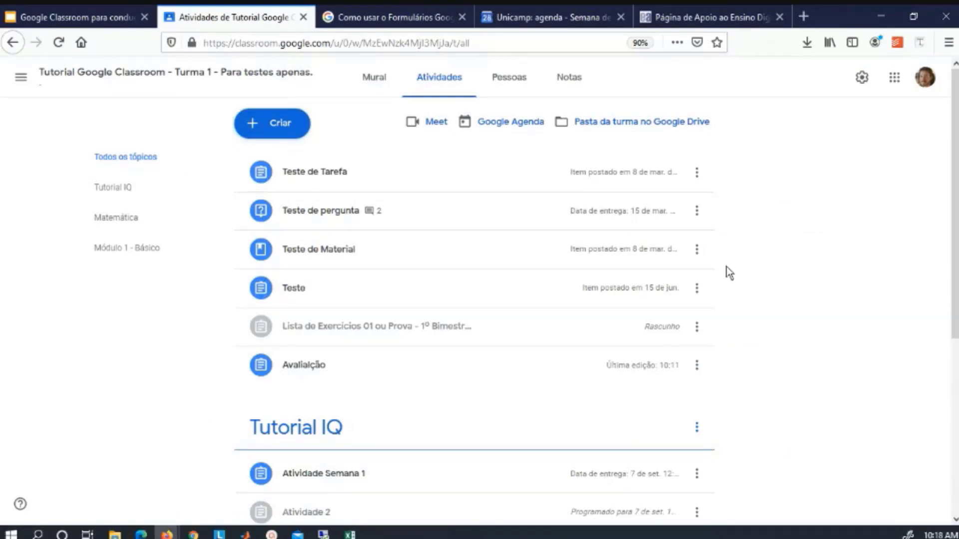
pyautogui.click(632, 124)
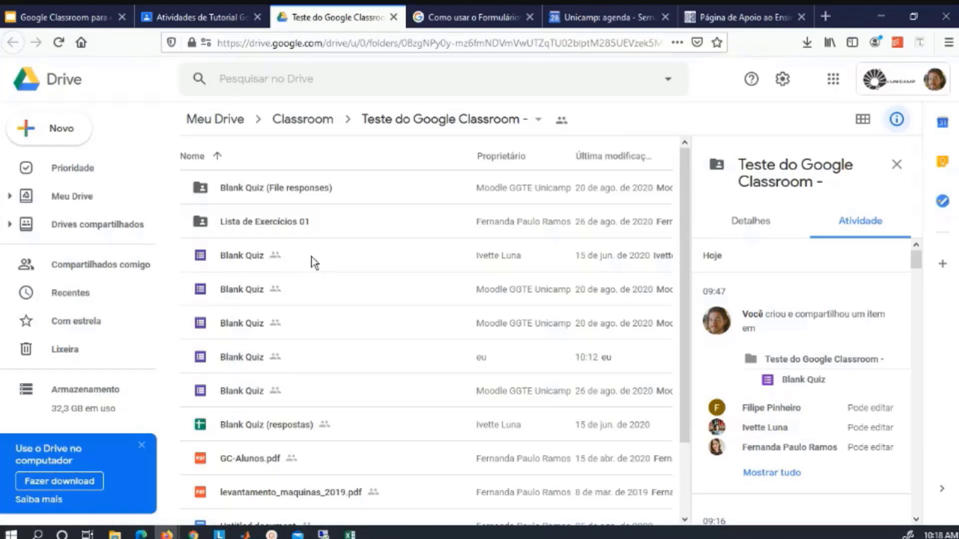
pyautogui.click(322, 362)
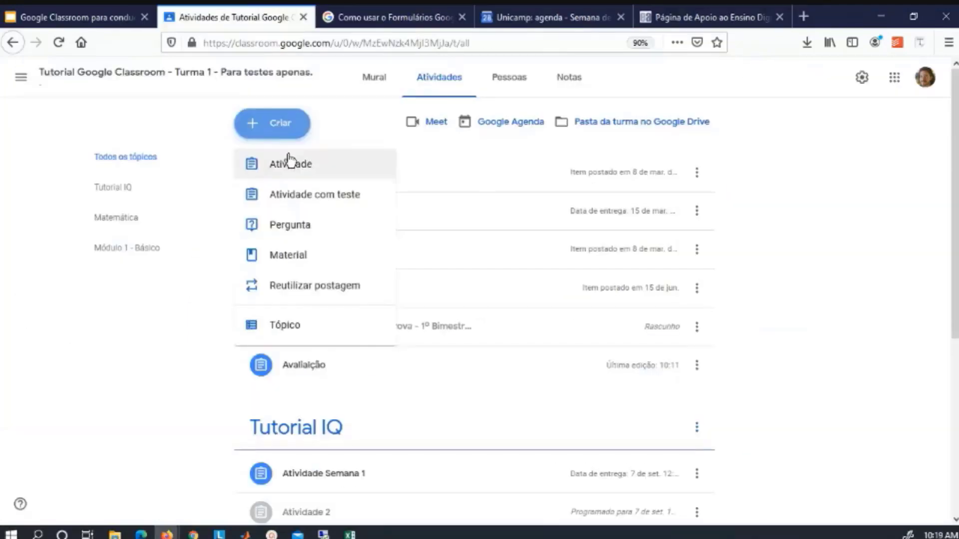
pyautogui.click(297, 234)
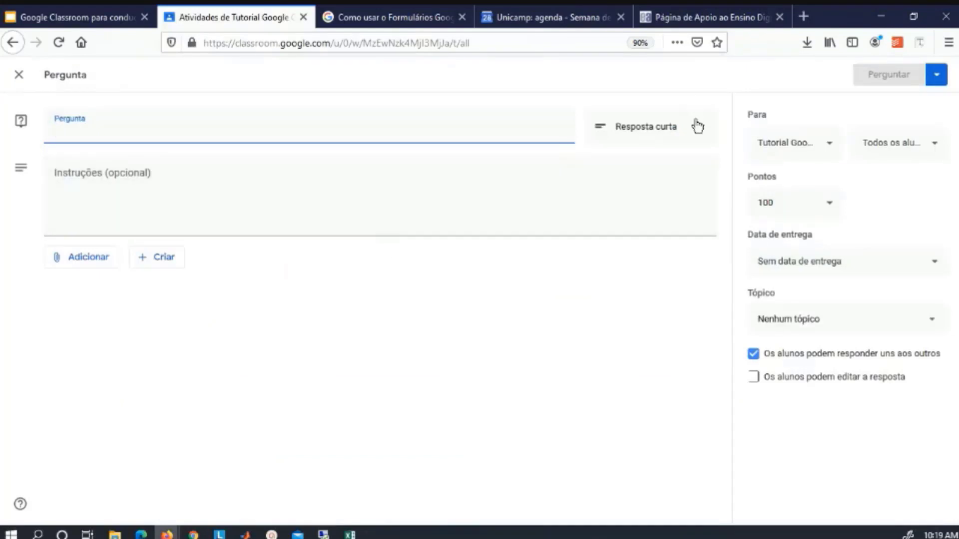
pyautogui.click(696, 125)
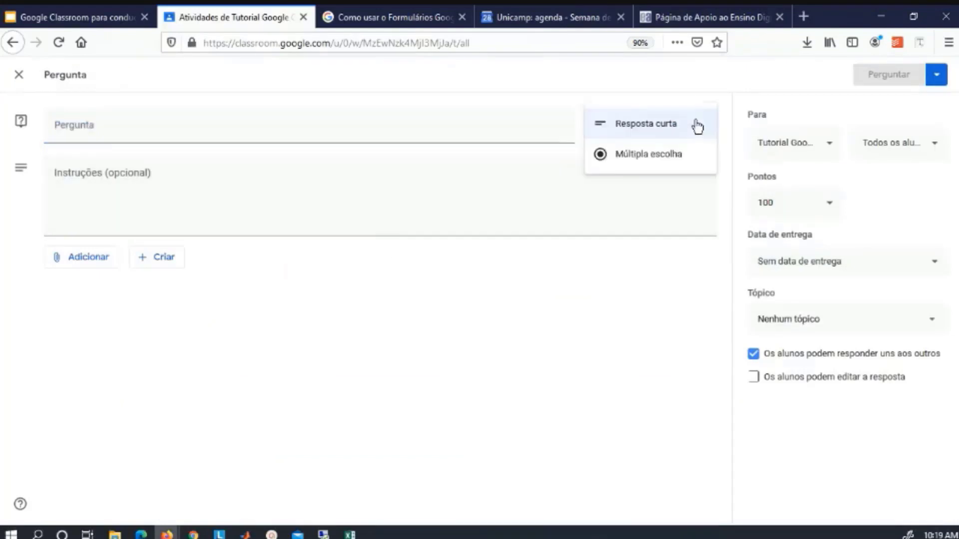
pyautogui.click(658, 125)
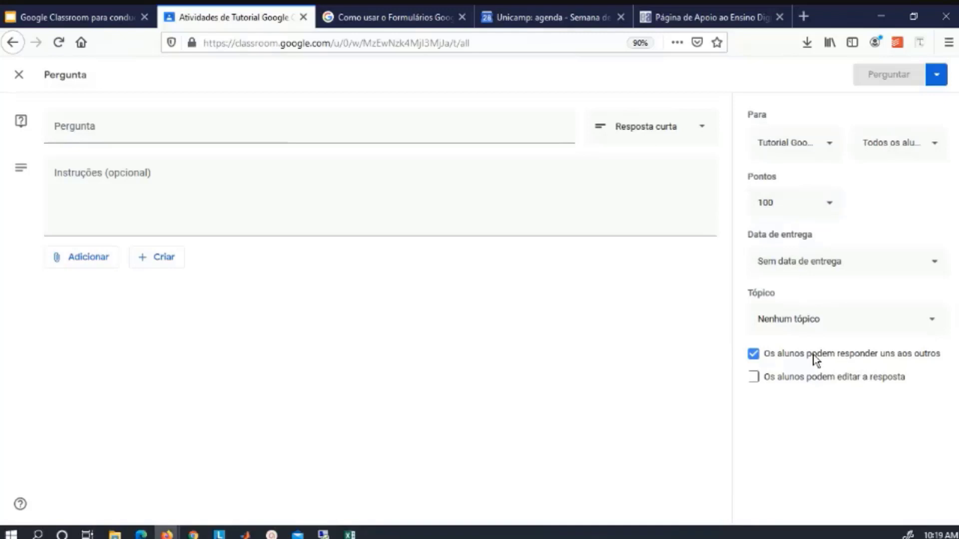
pyautogui.click(19, 74)
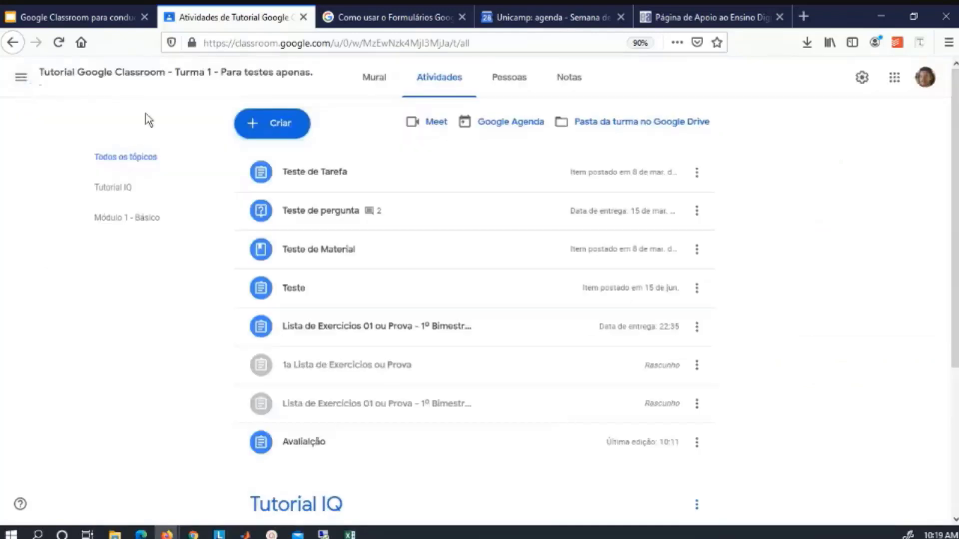
pyautogui.click(281, 129)
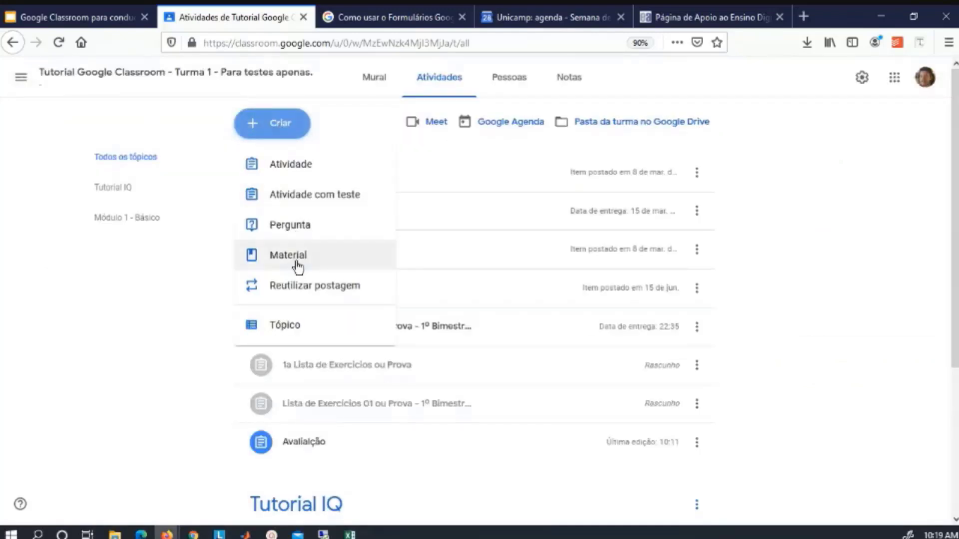
pyautogui.click(298, 266)
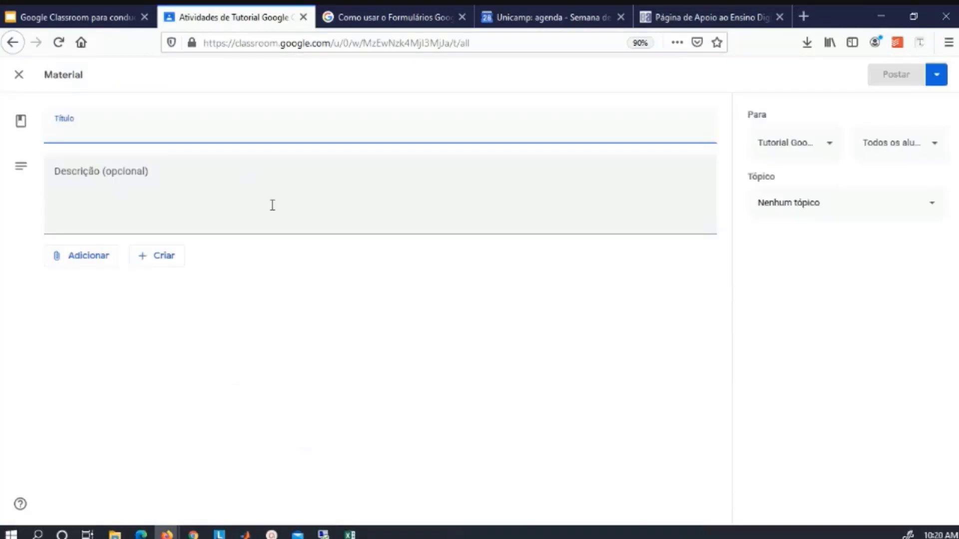
pyautogui.click(85, 255)
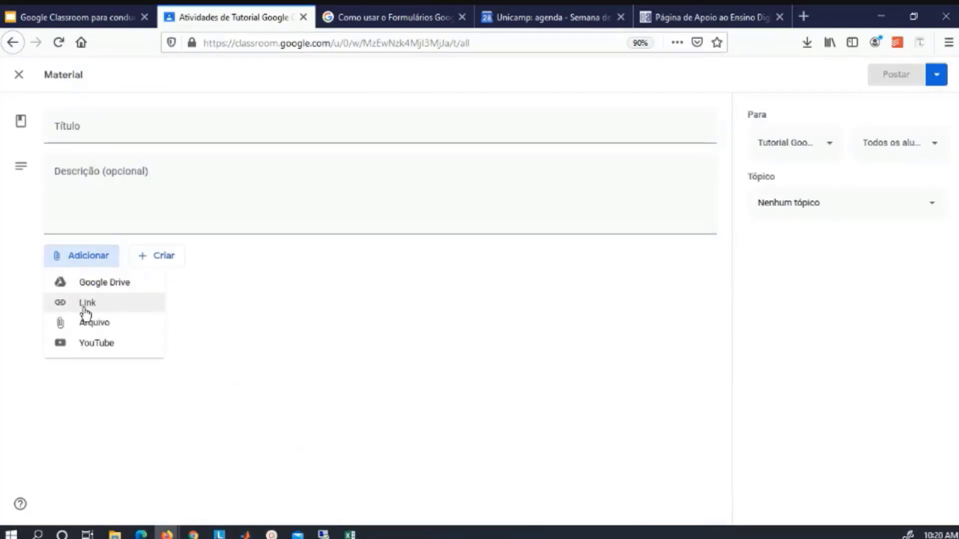
pyautogui.click(165, 257)
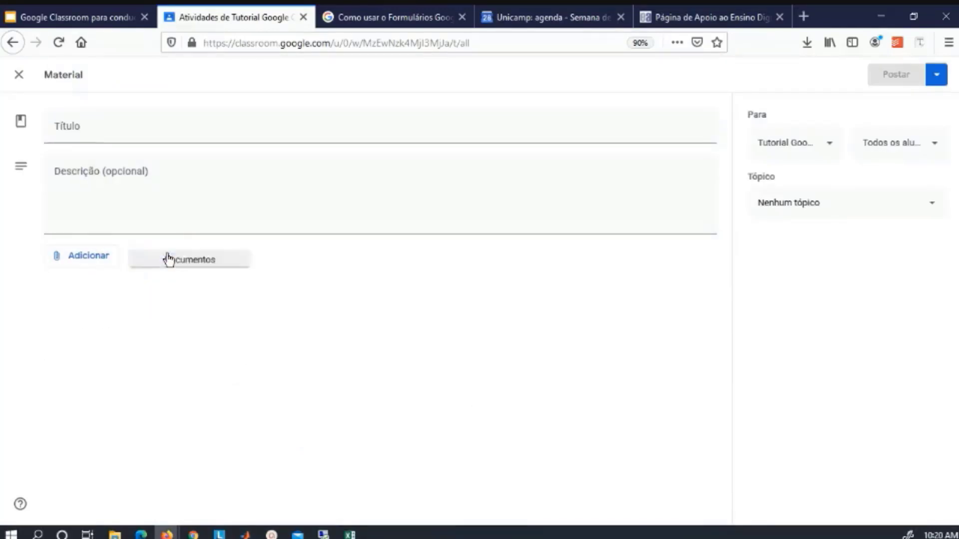
pyautogui.click(165, 257)
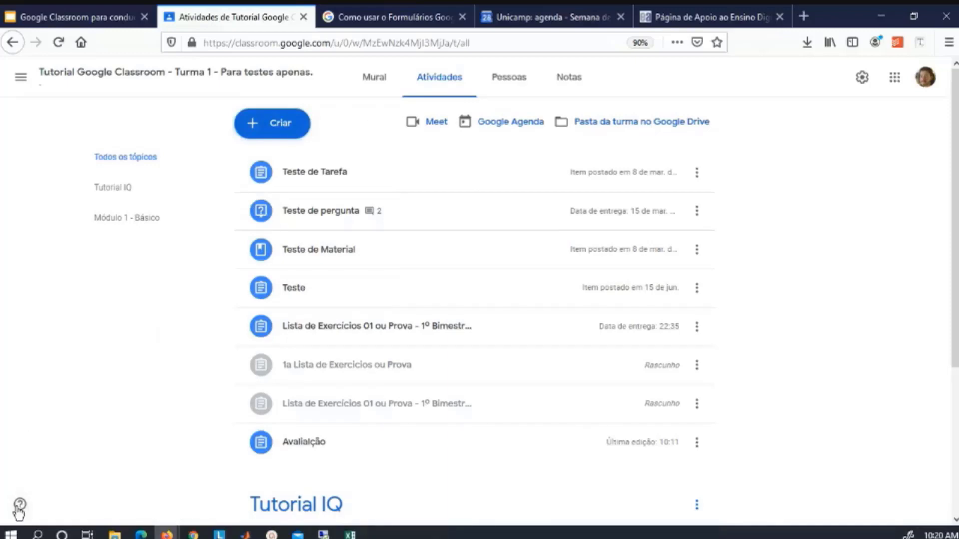
# In class settings under Avaliação, set Cálculo da nota final to Ponderada por categoria.
pyautogui.click(19, 506)
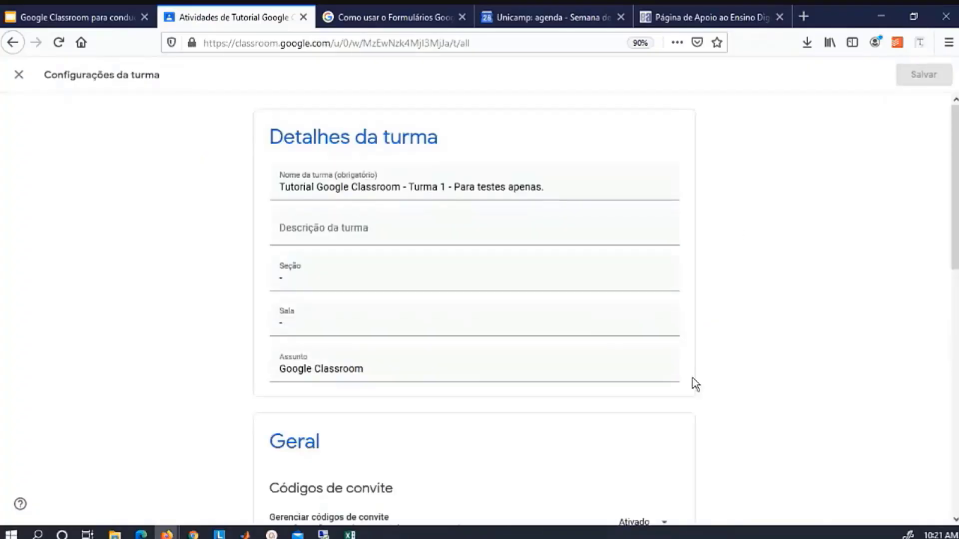
pyautogui.scroll(-15, 695, 384)
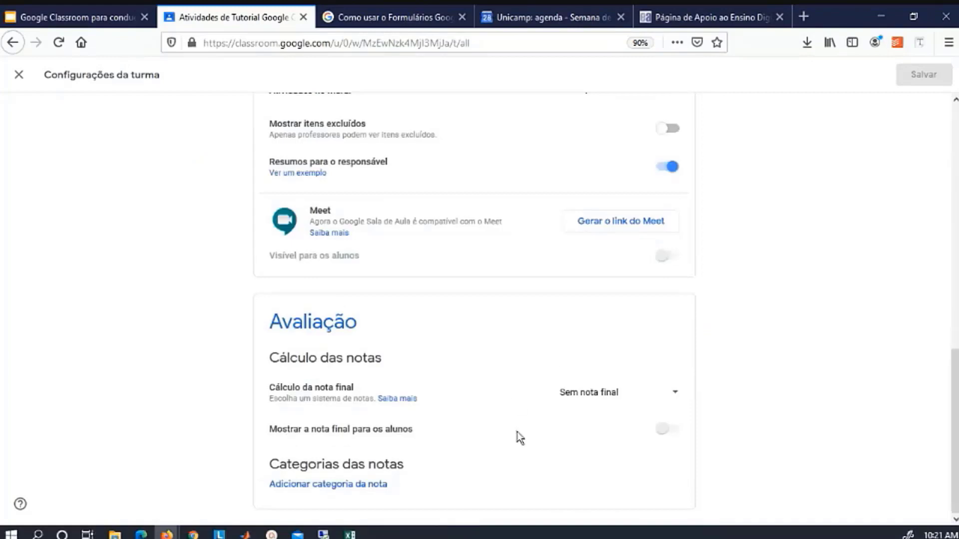
pyautogui.click(623, 394)
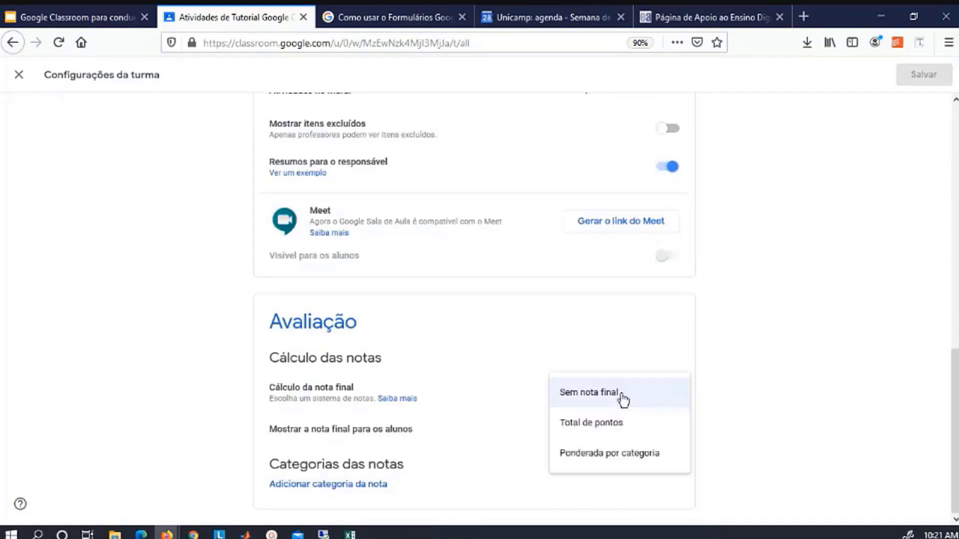
pyautogui.click(590, 456)
# Add grade categories Testinhos at 20% and Simulações at 20%.
pyautogui.click(325, 484)
pyautogui.scroll(-2, 501, 422)
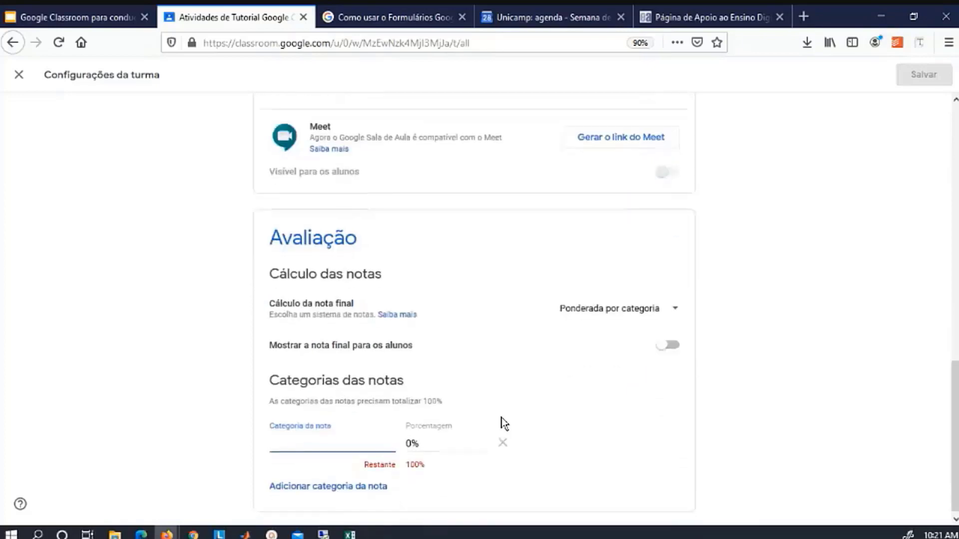
pyautogui.write('Testinhos')
pyautogui.click(407, 445)
pyautogui.write('2')
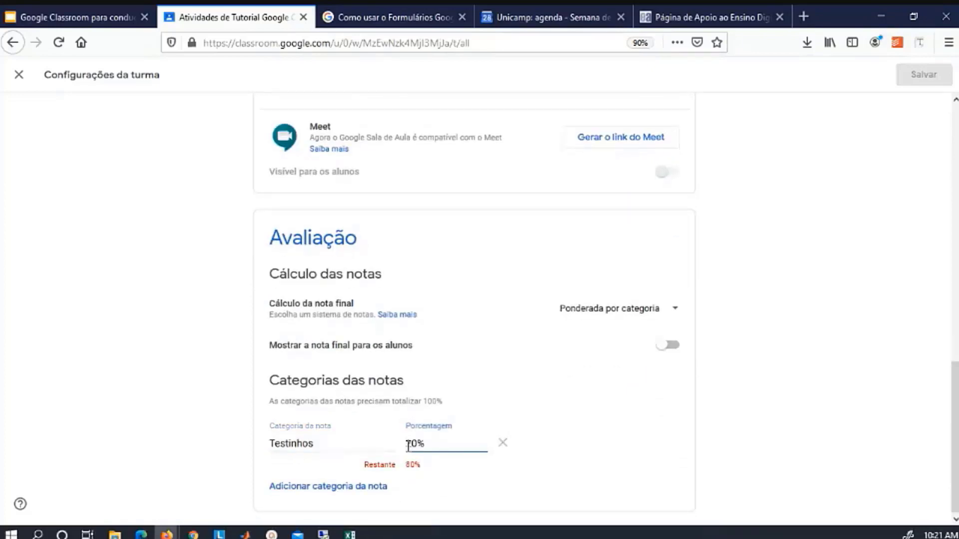
pyautogui.click(322, 487)
pyautogui.write('Simulações')
pyautogui.click(407, 483)
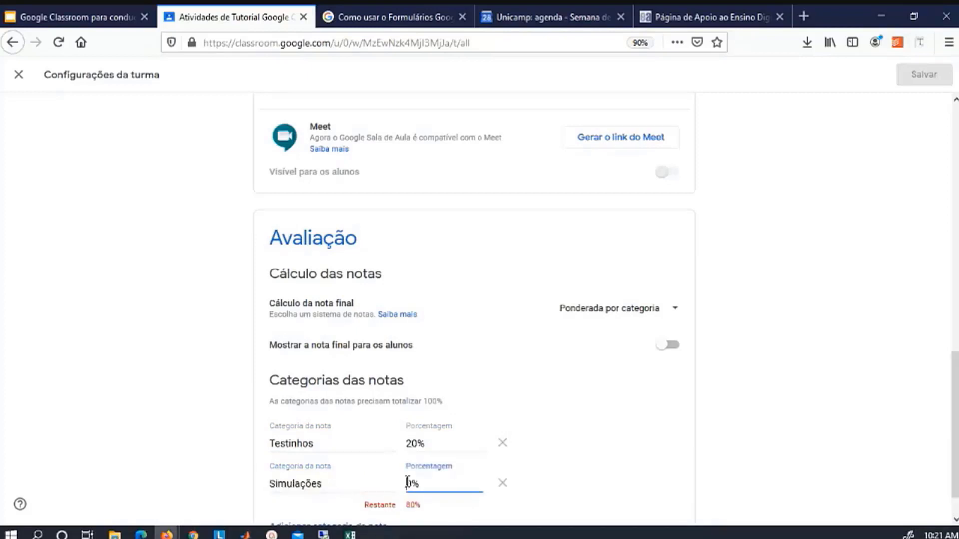
# Add the Avaliação category at 60%, save the class settings, and open the Notas gradebook.
pyautogui.scroll(-1, 407, 483)
pyautogui.click(353, 483)
pyautogui.write('avaliação')
pyautogui.click(409, 484)
pyautogui.write('60')
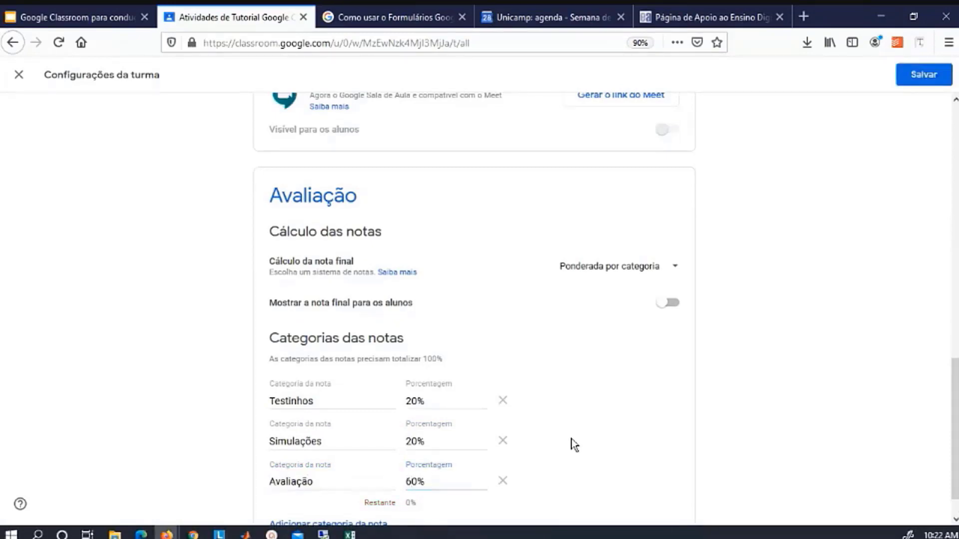
pyautogui.click(572, 445)
pyautogui.scroll(-1, 572, 445)
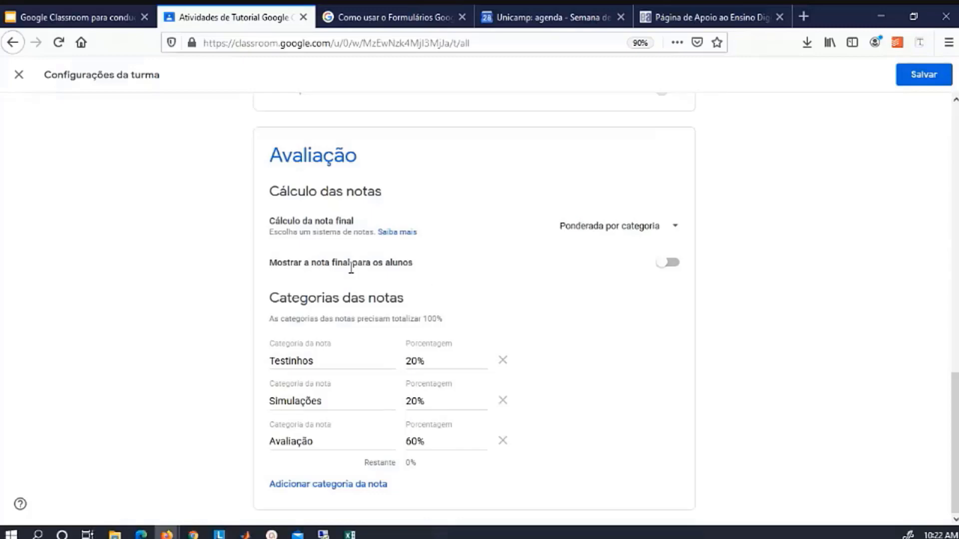
pyautogui.click(921, 79)
pyautogui.click(576, 90)
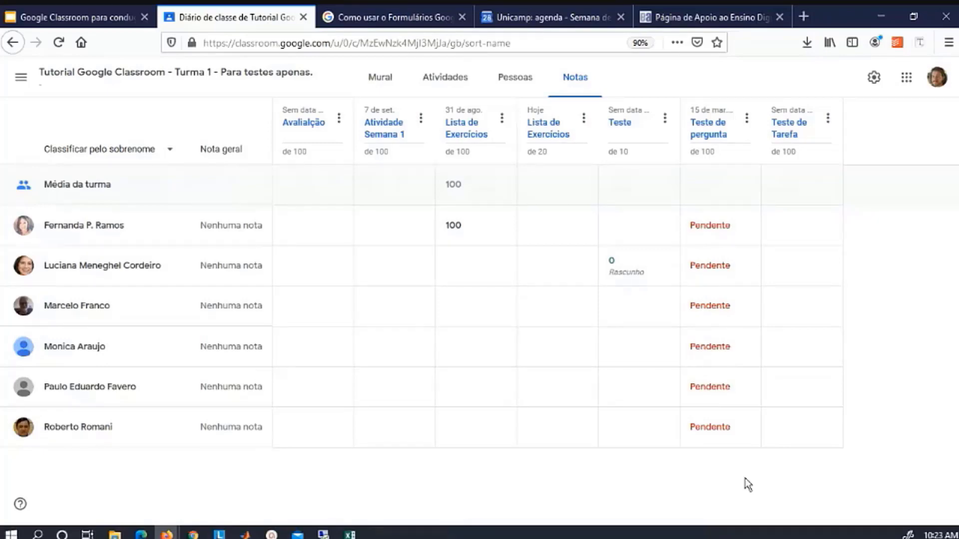
# Start a new activity titled Testinho 1 in the Testinhos grade category worth 100 points.
pyautogui.click(468, 88)
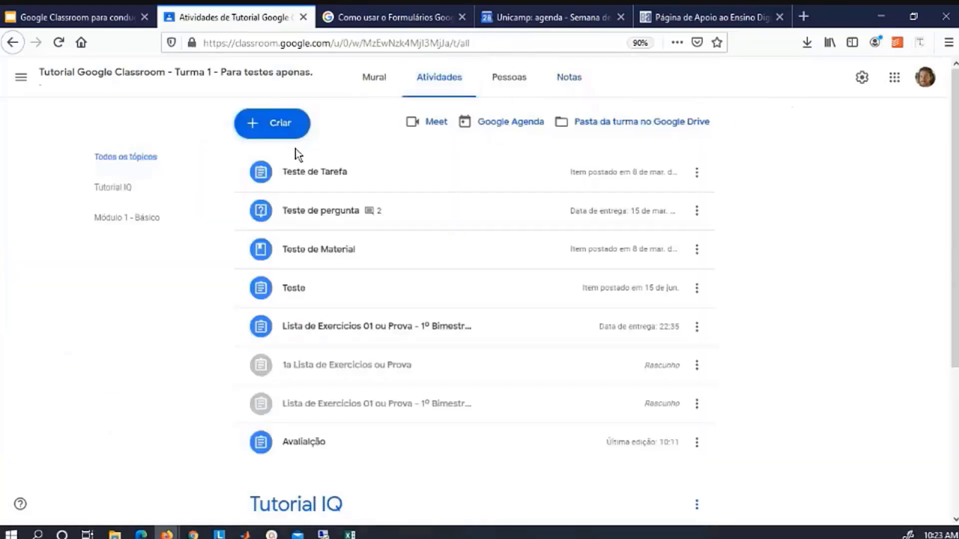
pyautogui.click(284, 122)
pyautogui.click(279, 161)
pyautogui.write('1')
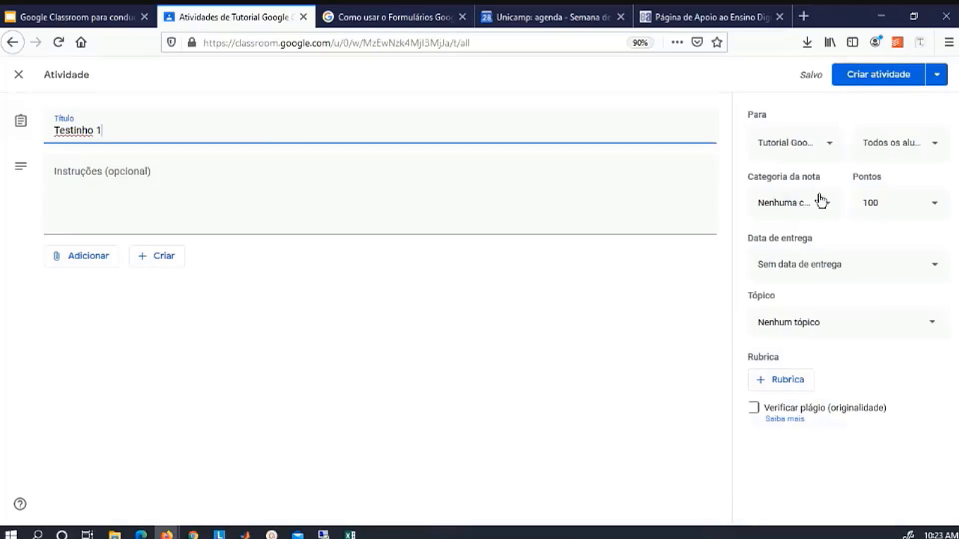
pyautogui.click(796, 204)
pyautogui.click(795, 238)
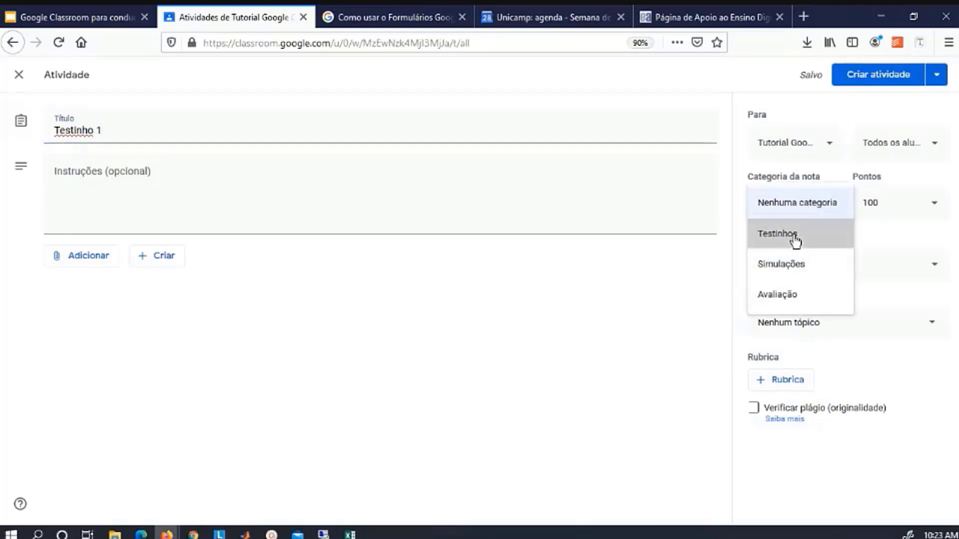
pyautogui.click(891, 207)
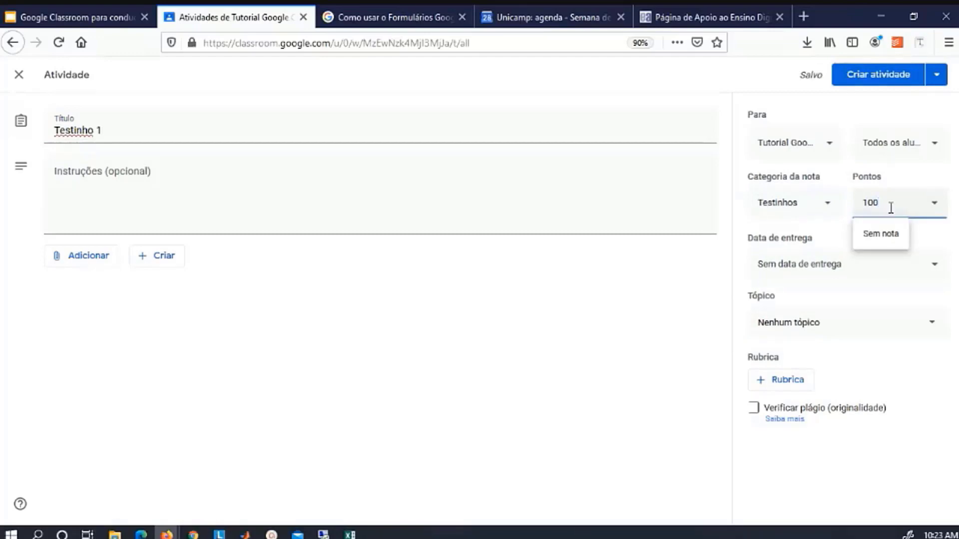
# File Testinho 1 under topic Tutorial IQ, set its due date, and post it.
pyautogui.click(819, 321)
pyautogui.click(798, 437)
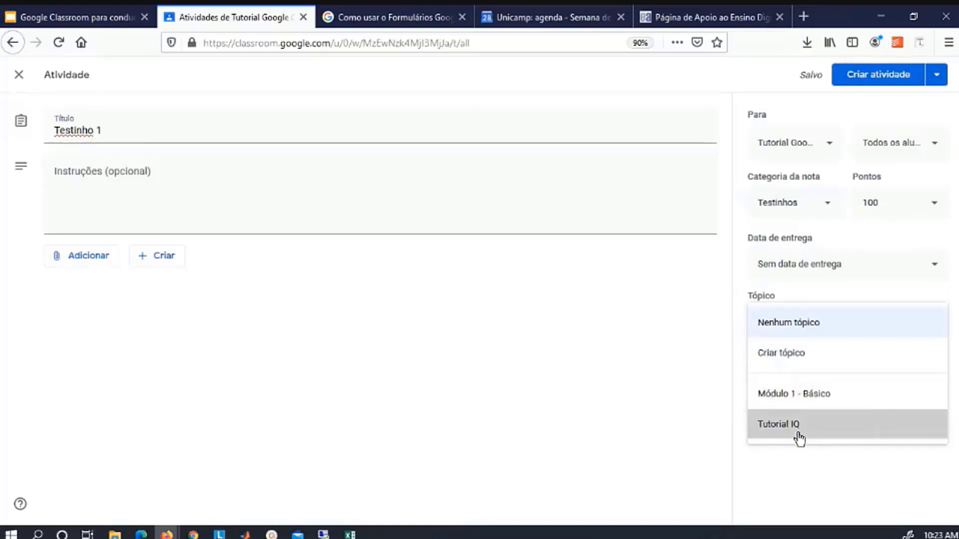
pyautogui.click(853, 264)
pyautogui.click(873, 316)
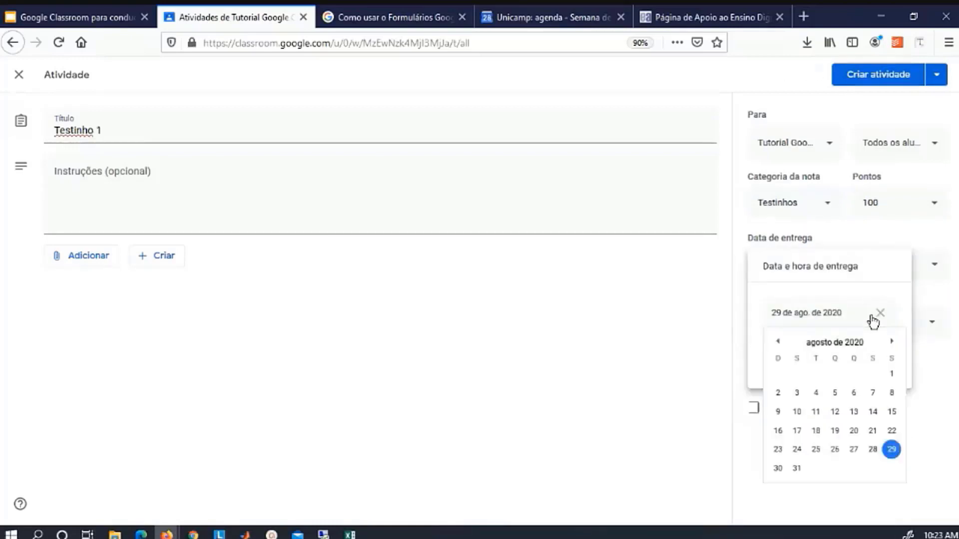
pyautogui.click(878, 75)
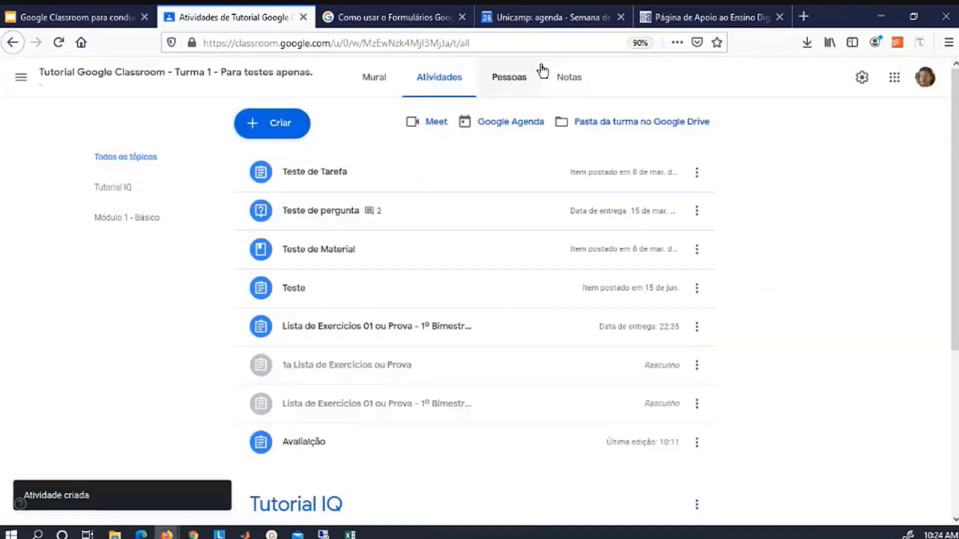
# Check the Teste de Tarefa column options in the class gradebook.
pyautogui.click(568, 78)
pyautogui.click(909, 120)
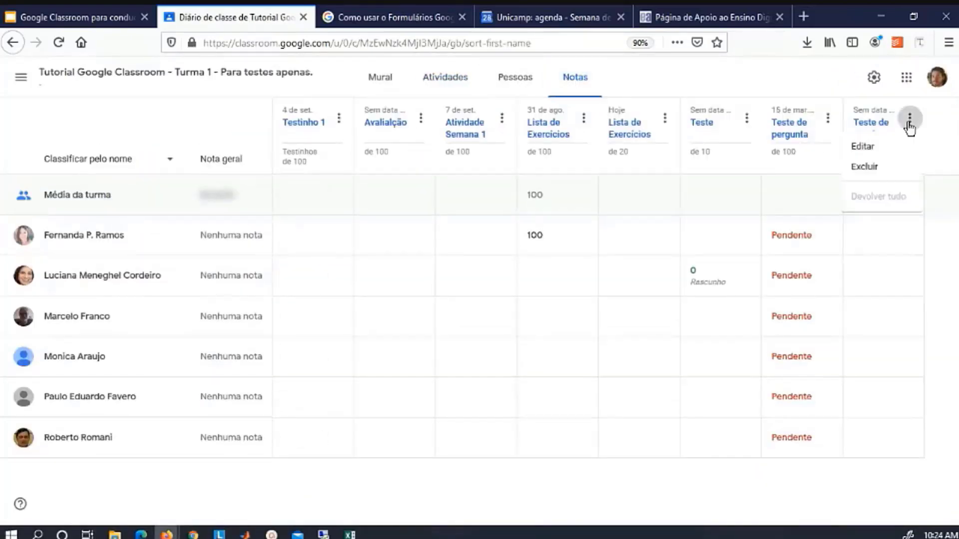
pyautogui.click(936, 164)
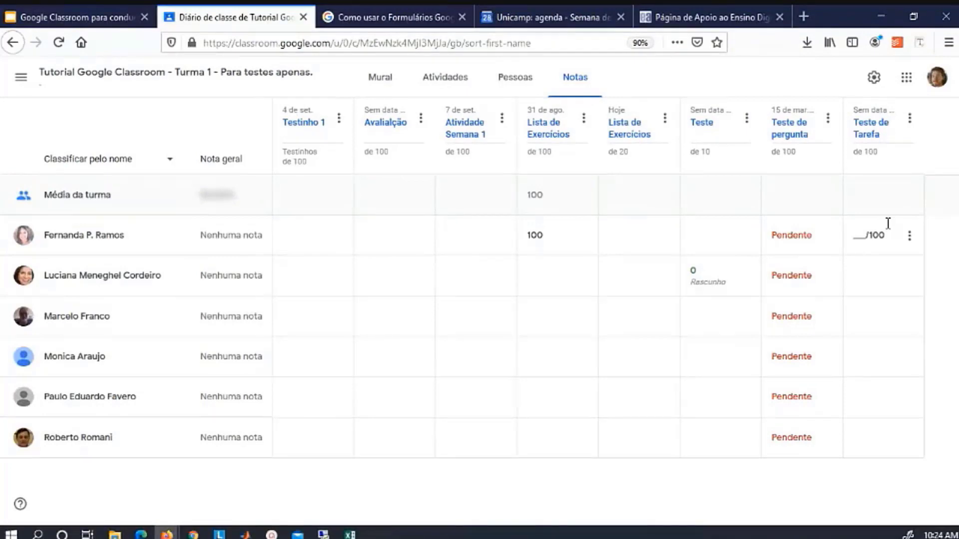
# In Atividades, expand Testinho 1 and Atividade Semana 1 to view their details.
pyautogui.click(445, 77)
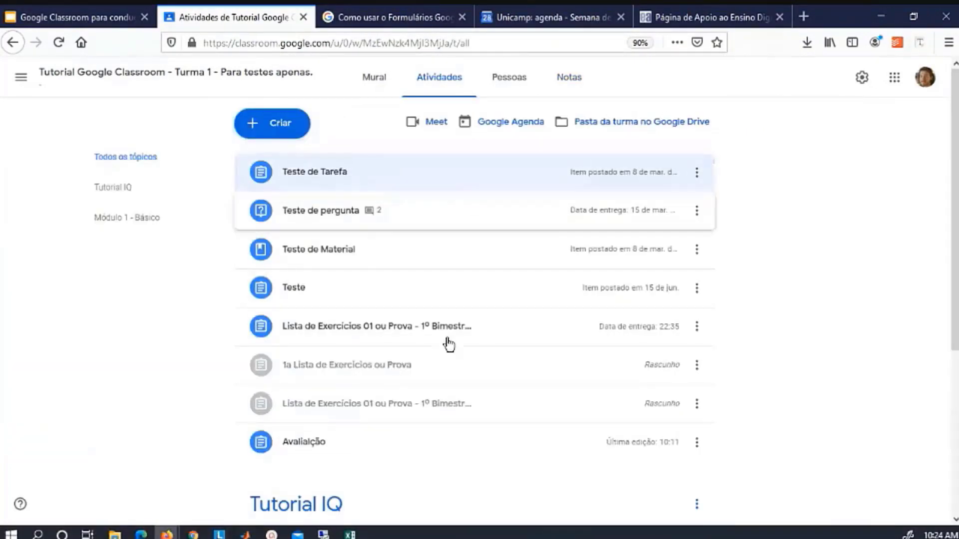
pyautogui.scroll(-5, 452, 477)
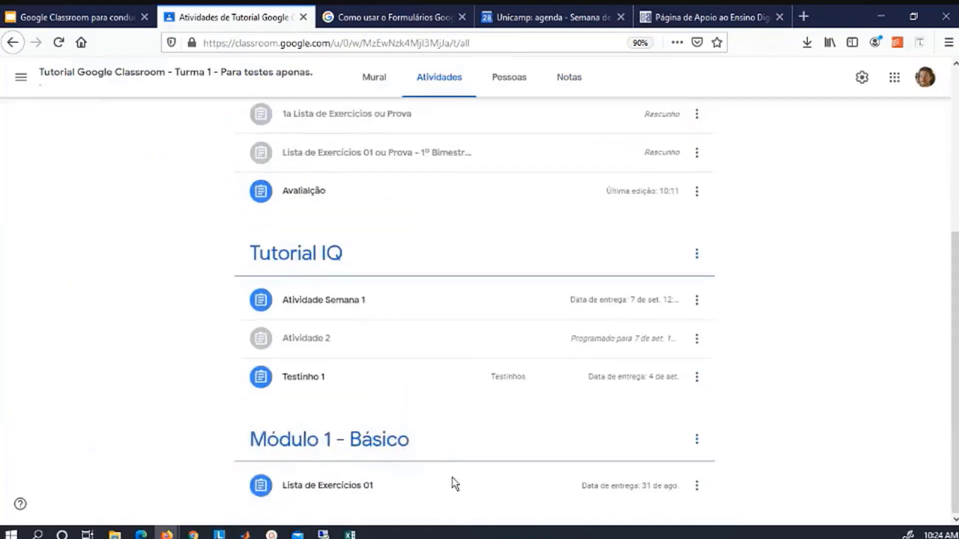
pyautogui.scroll(2, 453, 481)
pyautogui.scroll(-2, 452, 483)
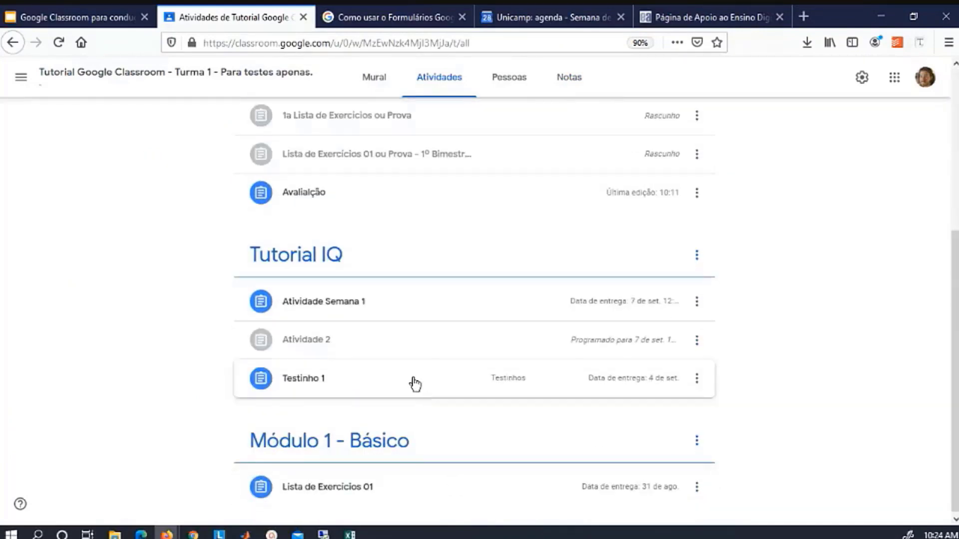
pyautogui.click(414, 384)
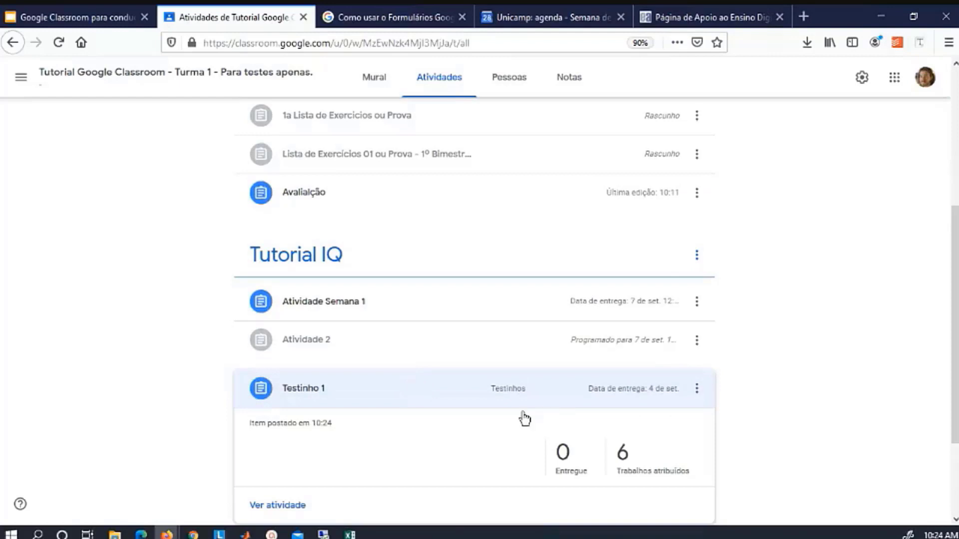
pyautogui.scroll(-1, 454, 409)
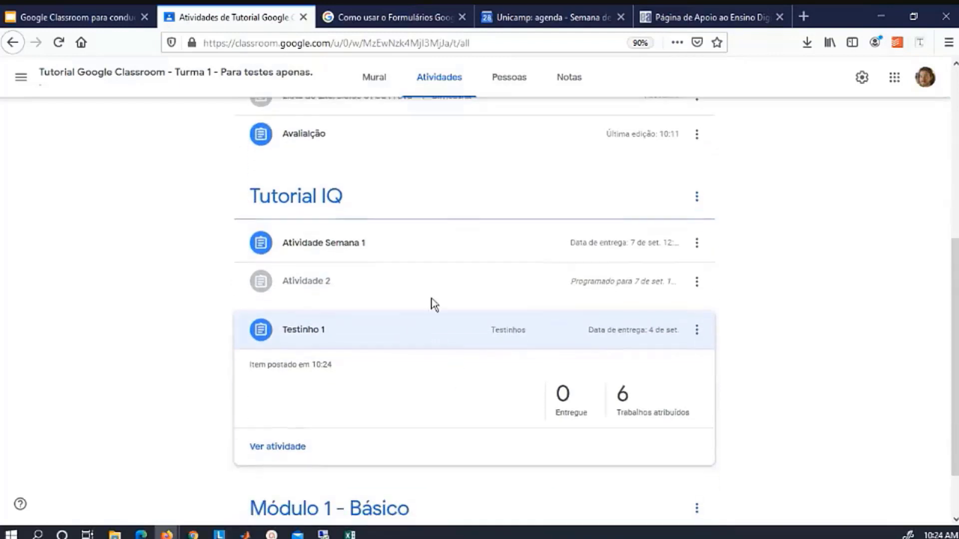
pyautogui.click(427, 256)
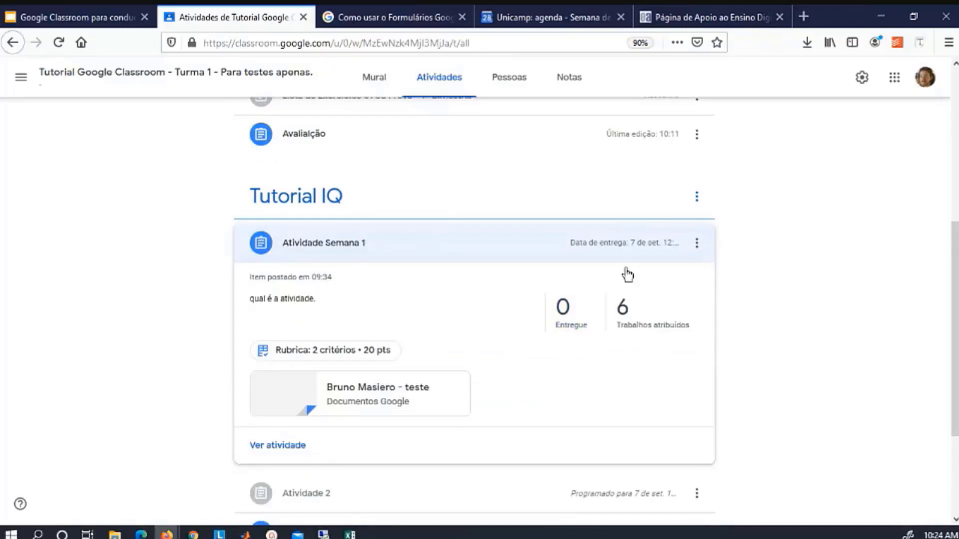
pyautogui.scroll(-3, 628, 273)
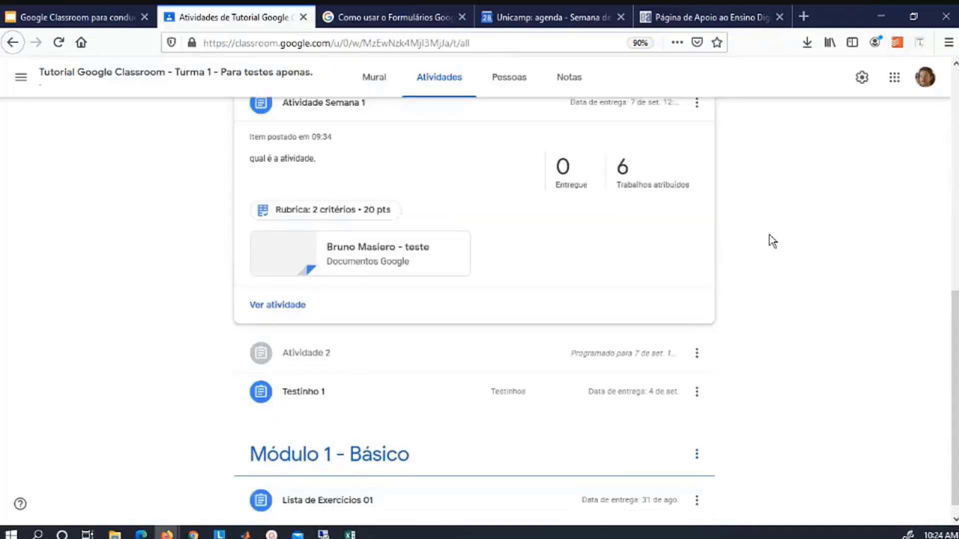
pyautogui.scroll(1, 771, 241)
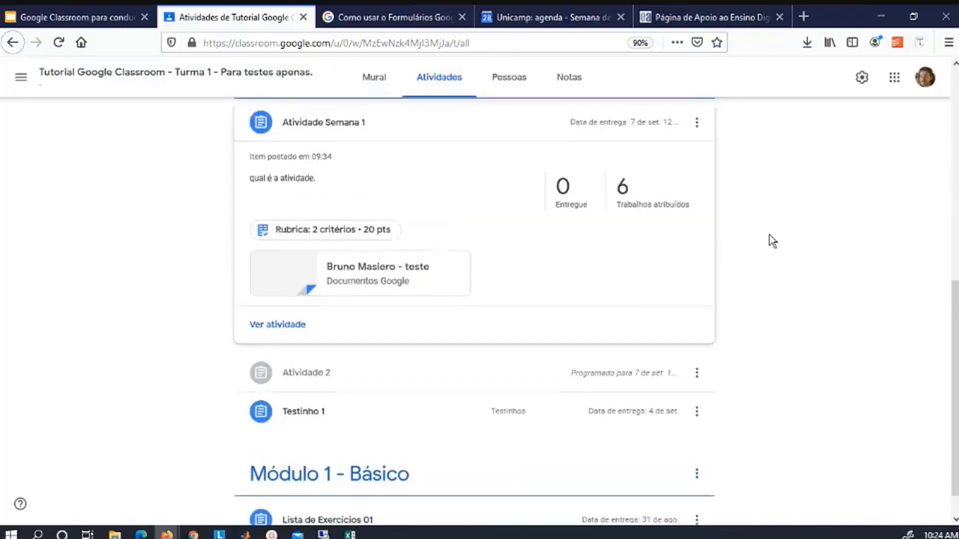
# Edit Atividade Semana 1 to use the Simulações grade category, save, and view its student work.
pyautogui.click(697, 129)
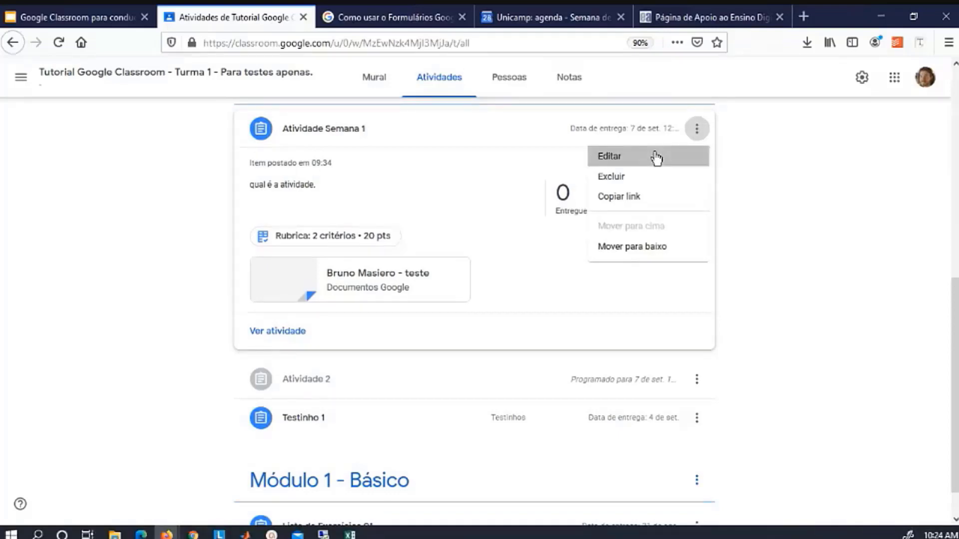
pyautogui.click(657, 158)
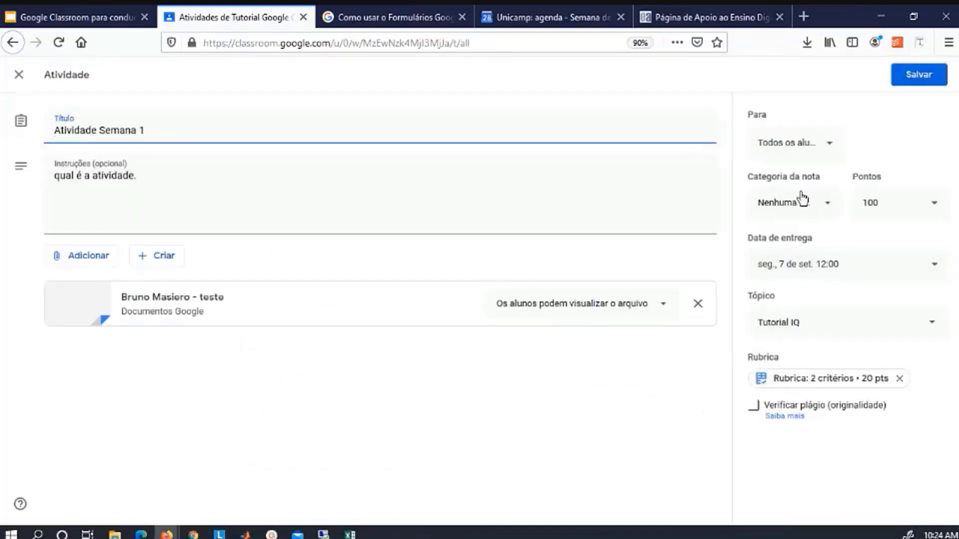
pyautogui.click(804, 214)
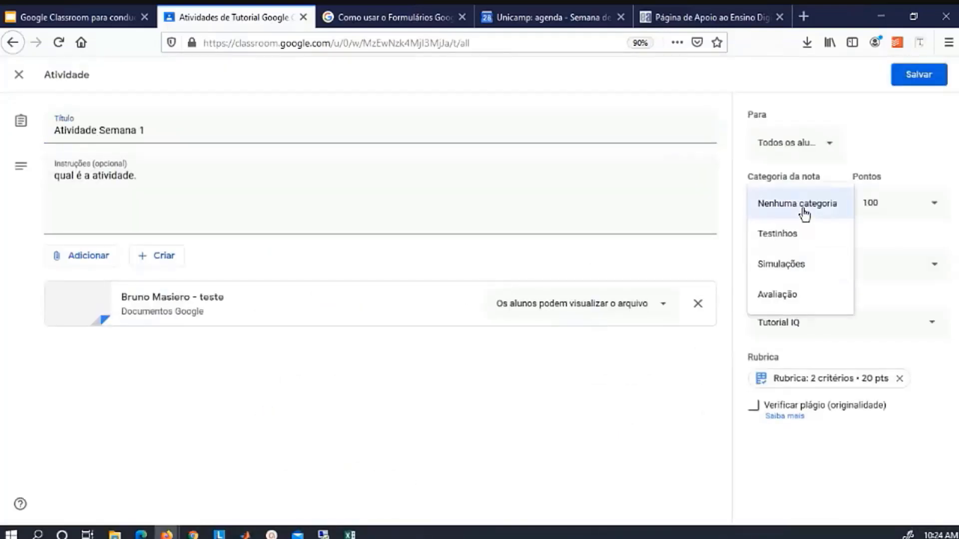
pyautogui.click(797, 272)
pyautogui.click(919, 74)
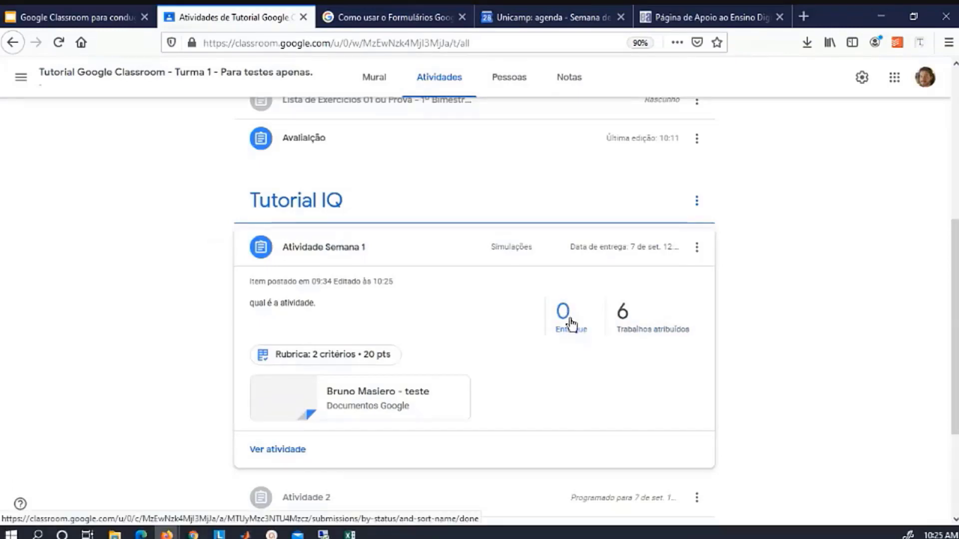
pyautogui.click(629, 323)
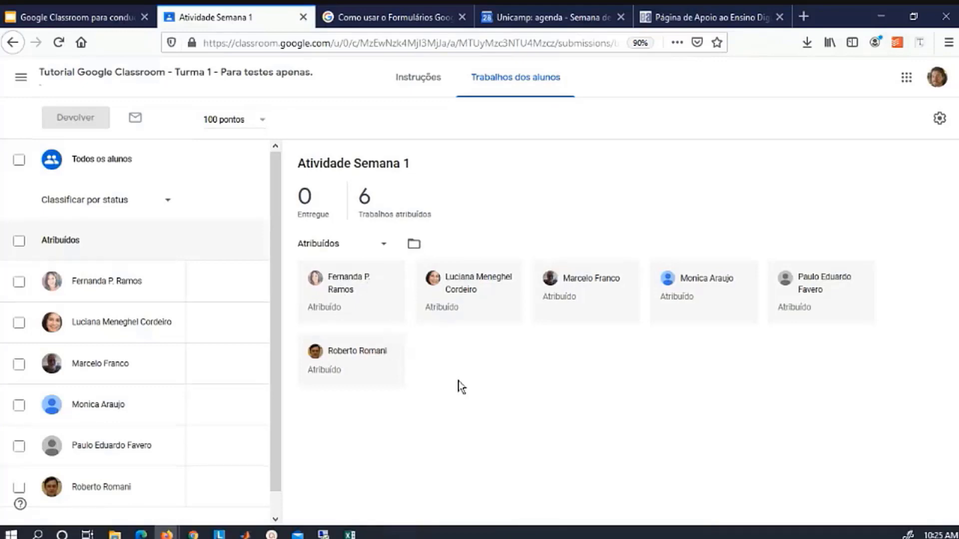
# Grade the first student's rubric Organização 10/10 and Clareza 5, then confirm returning it.
pyautogui.scroll(-1, 230, 372)
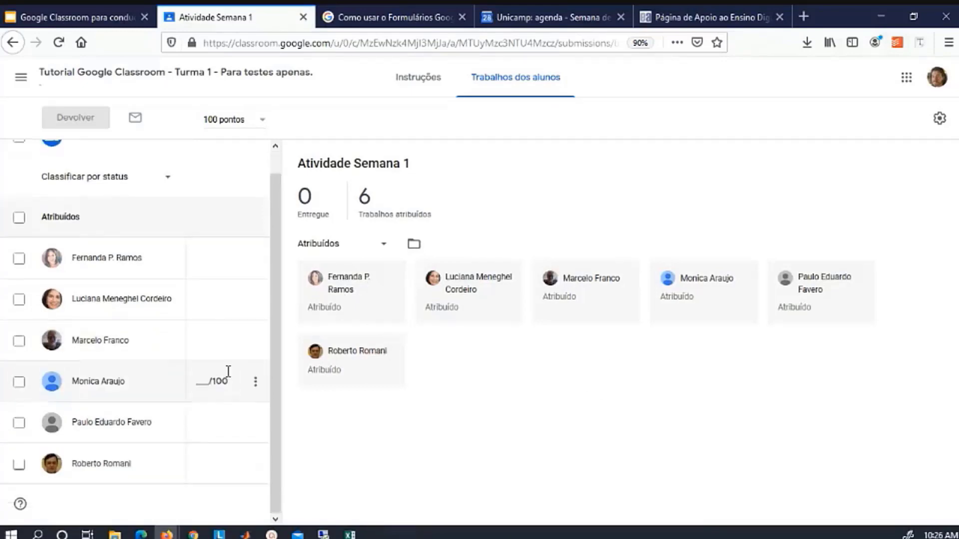
pyautogui.click(208, 261)
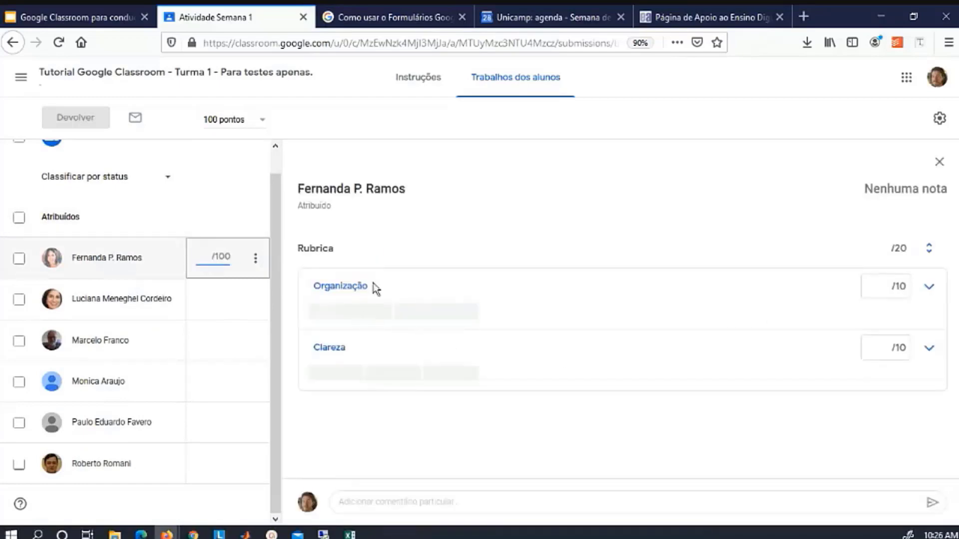
pyautogui.click(357, 317)
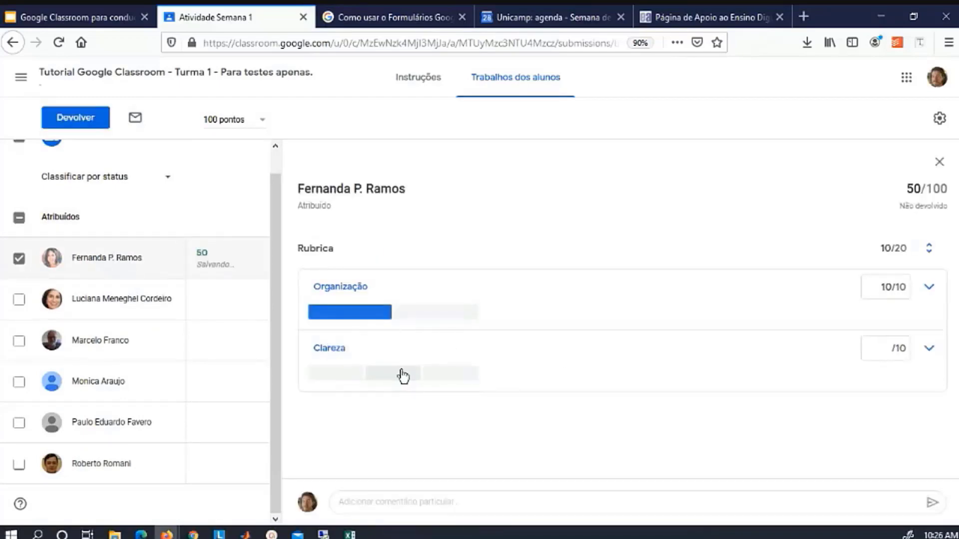
pyautogui.click(401, 375)
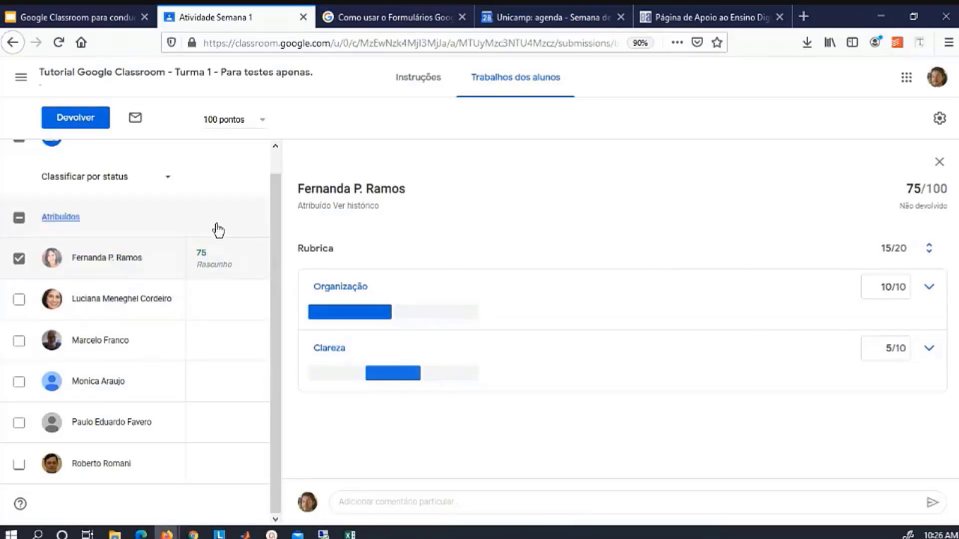
pyautogui.click(76, 120)
pyautogui.click(550, 324)
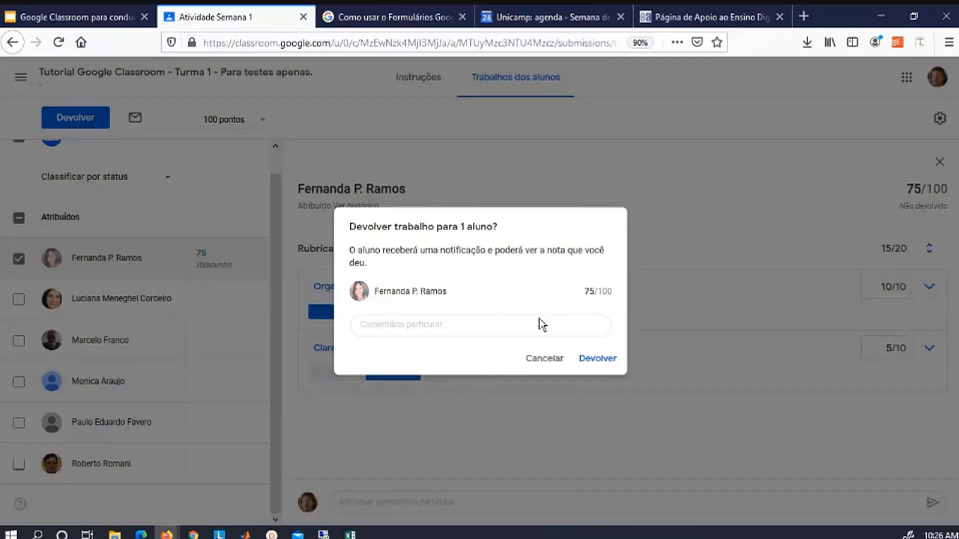
# Return the 75/100 grade with private comment 'Muito bom' and open the Notas gradebook.
pyautogui.click(491, 331)
pyautogui.write('Muito bom')
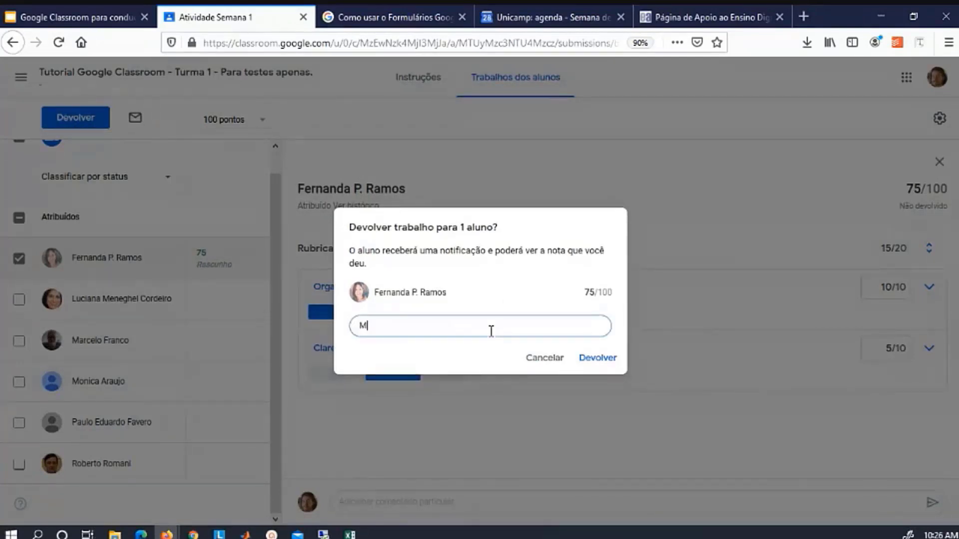
pyautogui.click(603, 368)
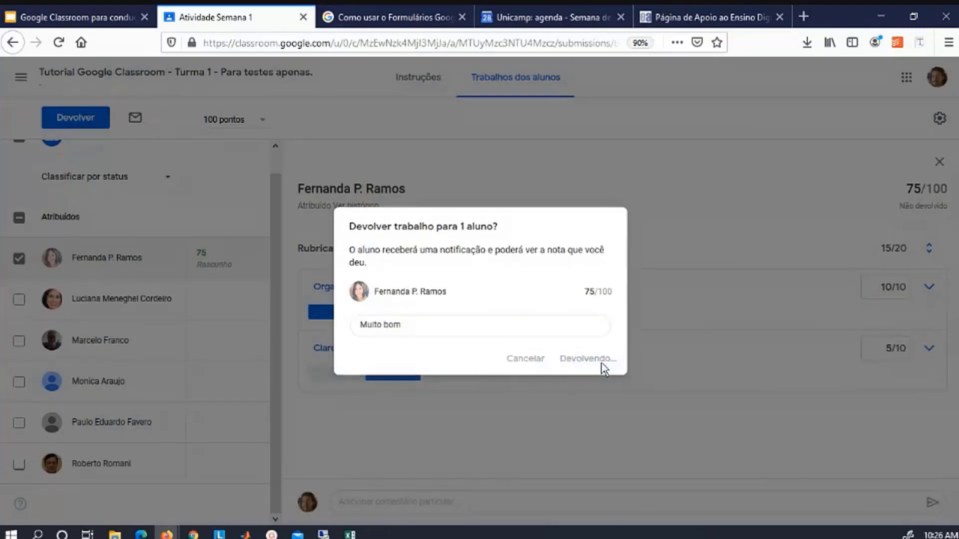
pyautogui.click(568, 91)
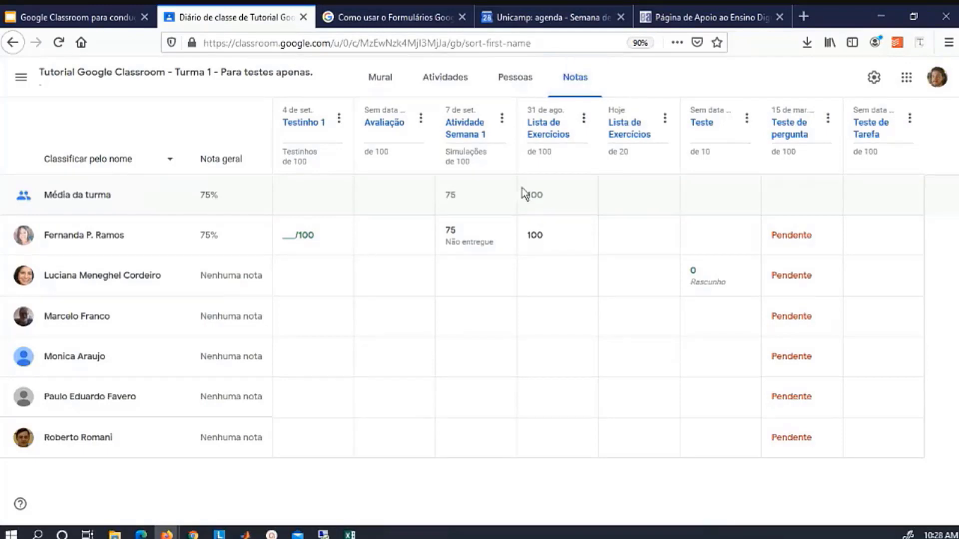
# Enter Atividade Semana 1 grades 45 and 30 for two students and return the 45 grade.
pyautogui.click(455, 281)
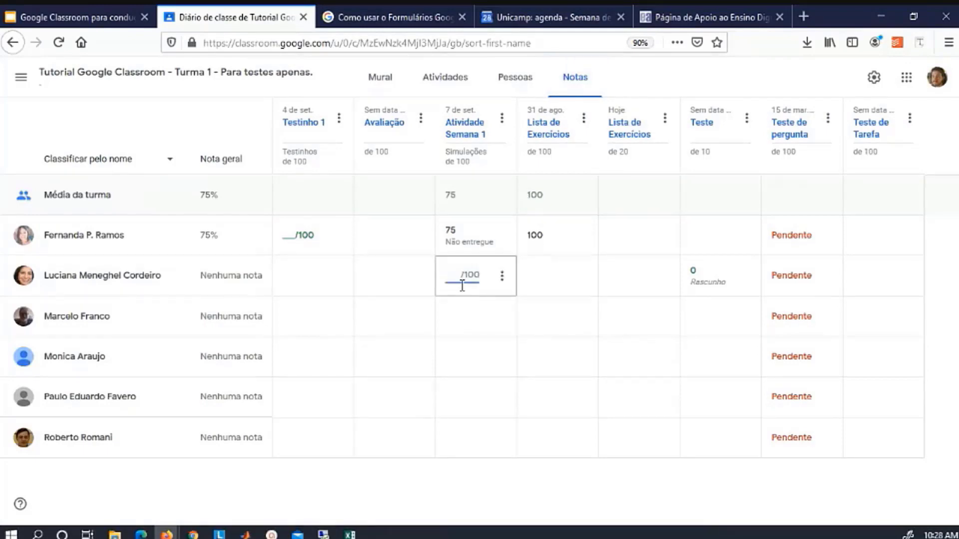
pyautogui.write('45')
pyautogui.click(452, 319)
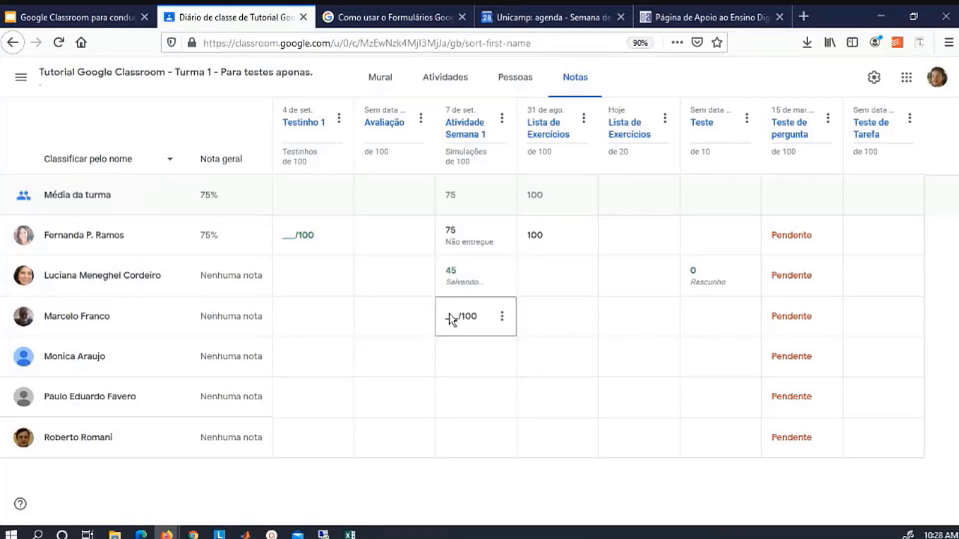
pyautogui.write('30')
pyautogui.press('Return')
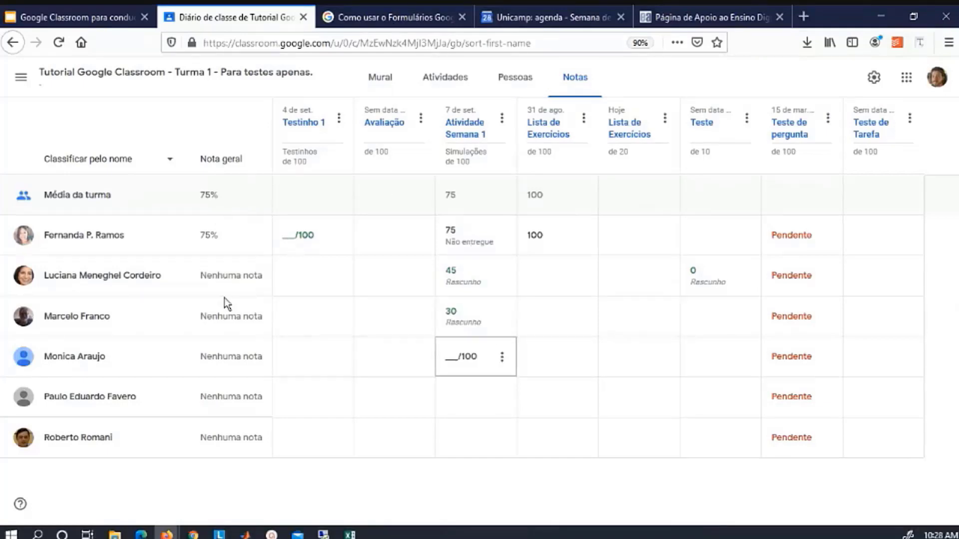
pyautogui.click(502, 276)
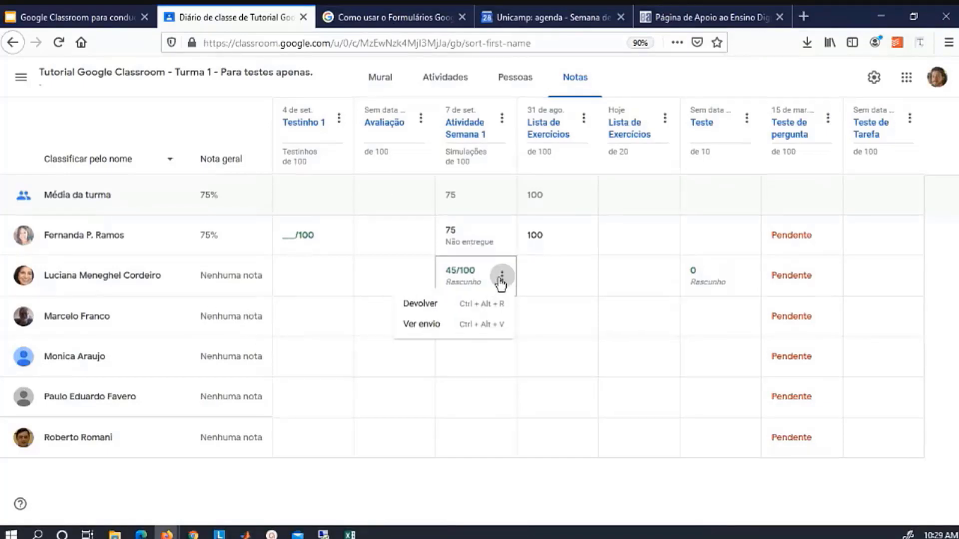
pyautogui.click(499, 303)
pyautogui.press('Return')
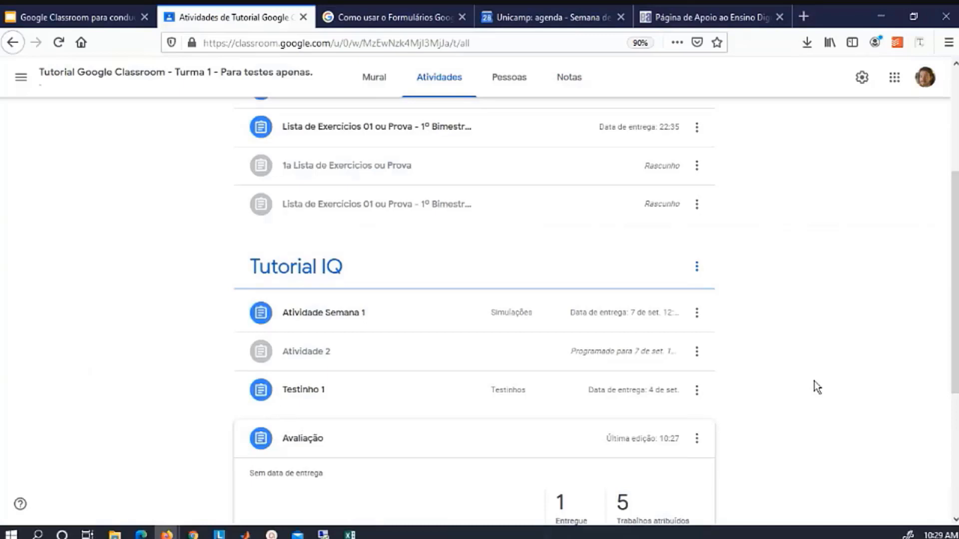
# Scroll the Atividades page down to the Avaliação item with its Avaliação IQ 1 form.
pyautogui.scroll(-2, 817, 387)
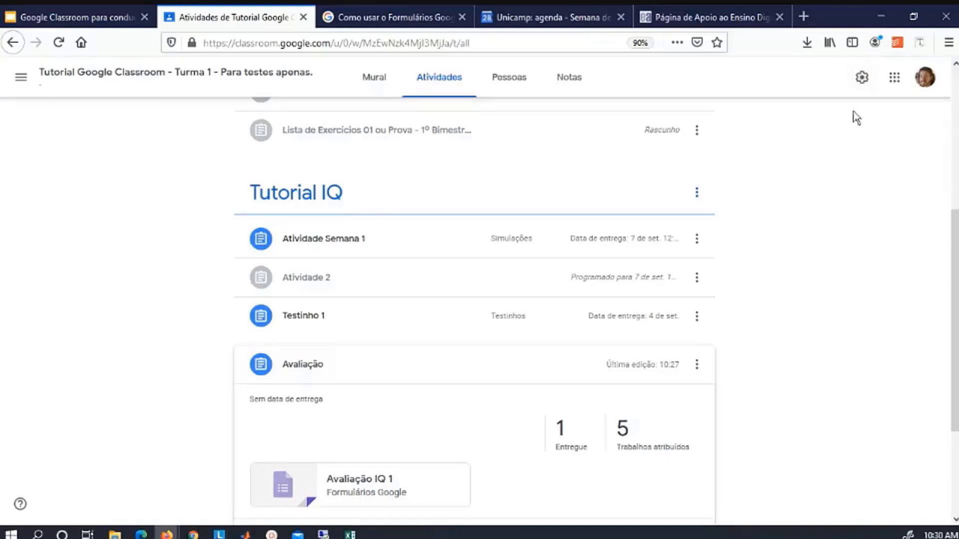
pyautogui.click(863, 78)
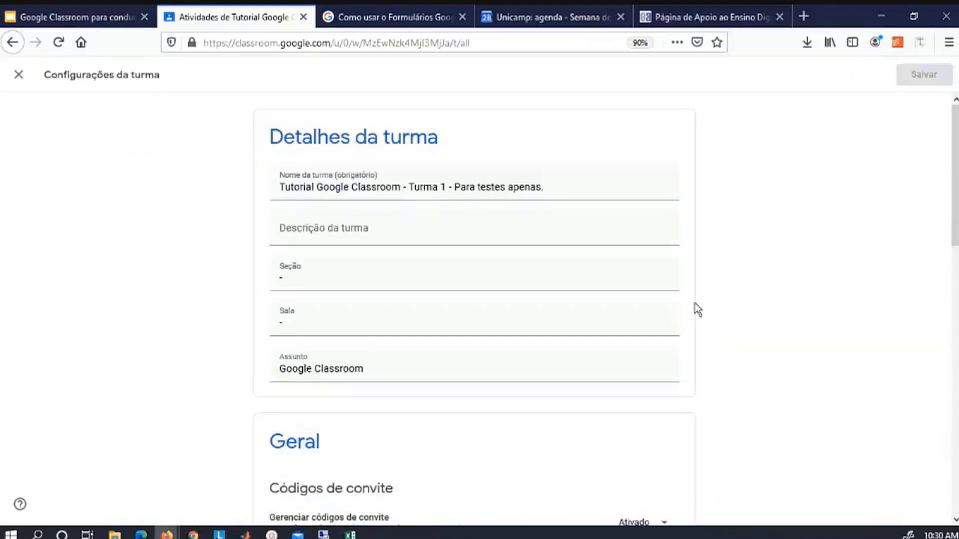
pyautogui.scroll(-15, 697, 310)
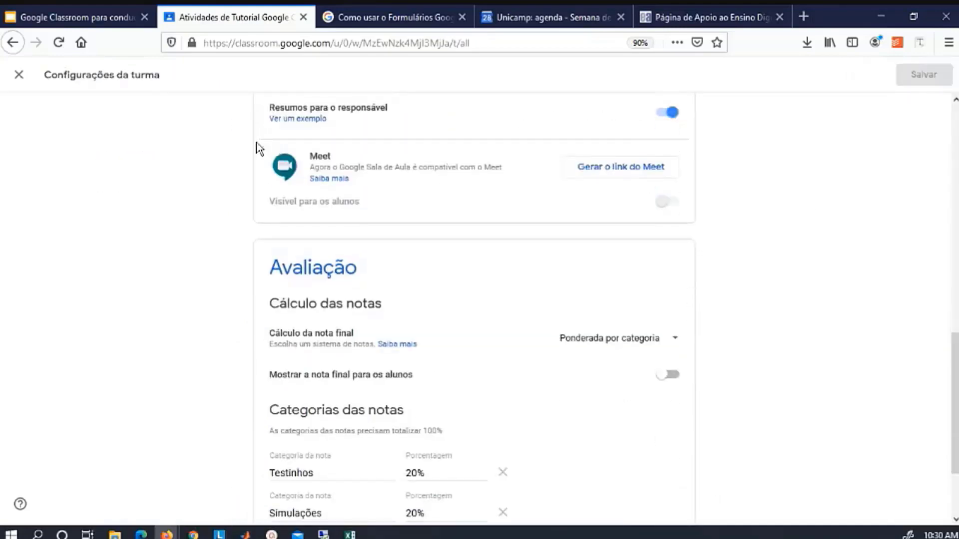
pyautogui.scroll(-2, 339, 380)
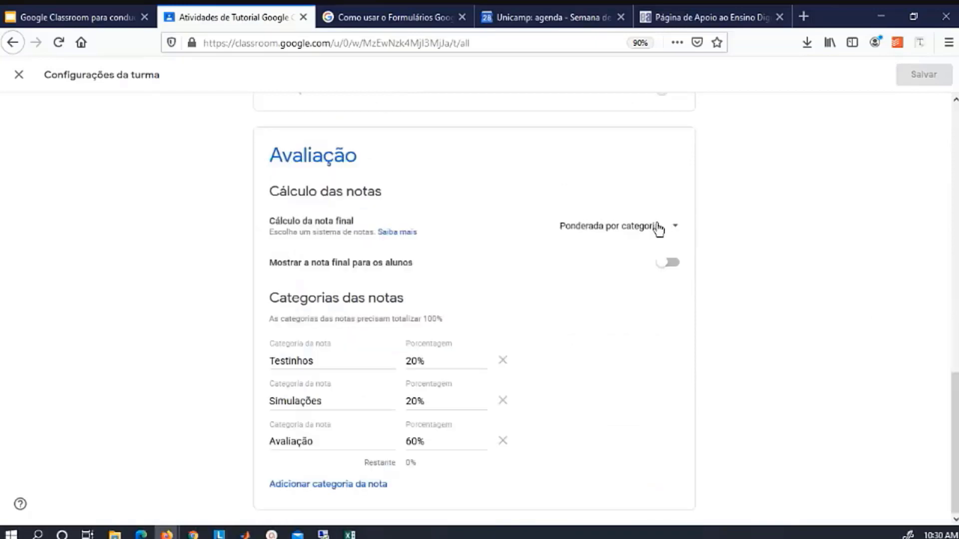
pyautogui.click(664, 227)
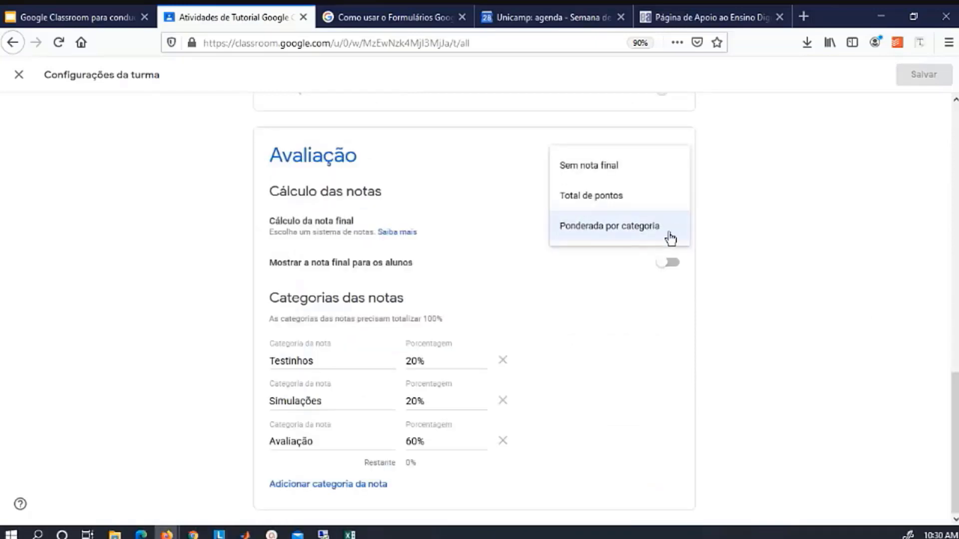
pyautogui.click(678, 231)
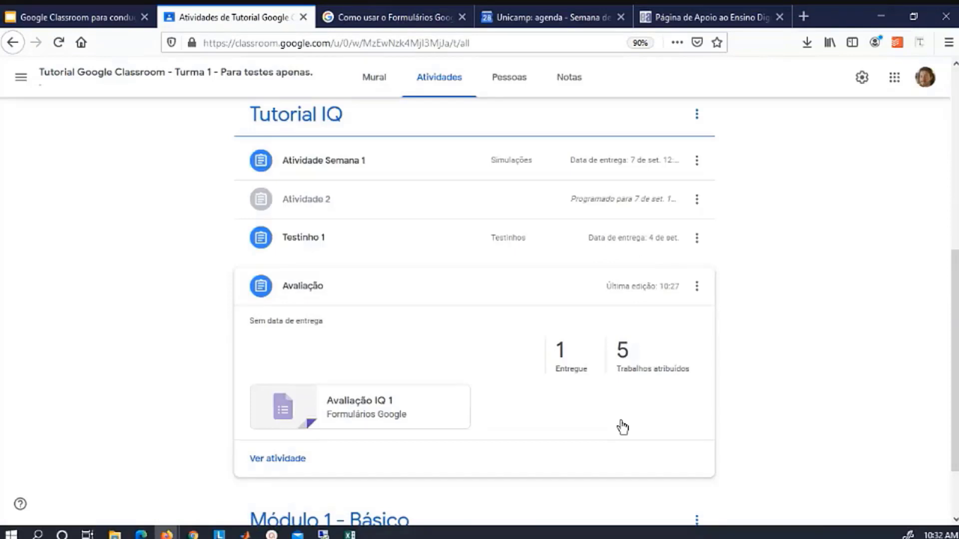
# Open the attached Avaliação IQ 1 quiz form in its editor.
pyautogui.click(377, 408)
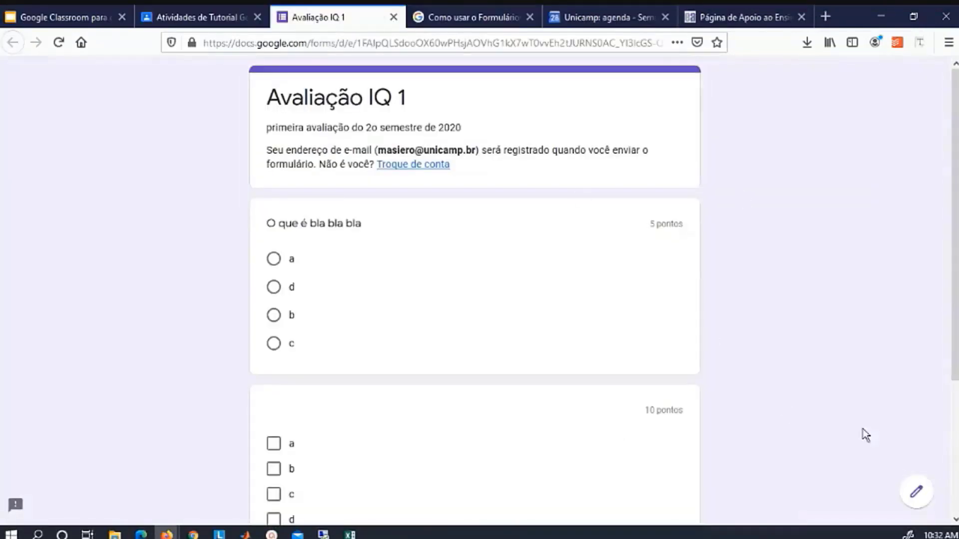
pyautogui.click(919, 495)
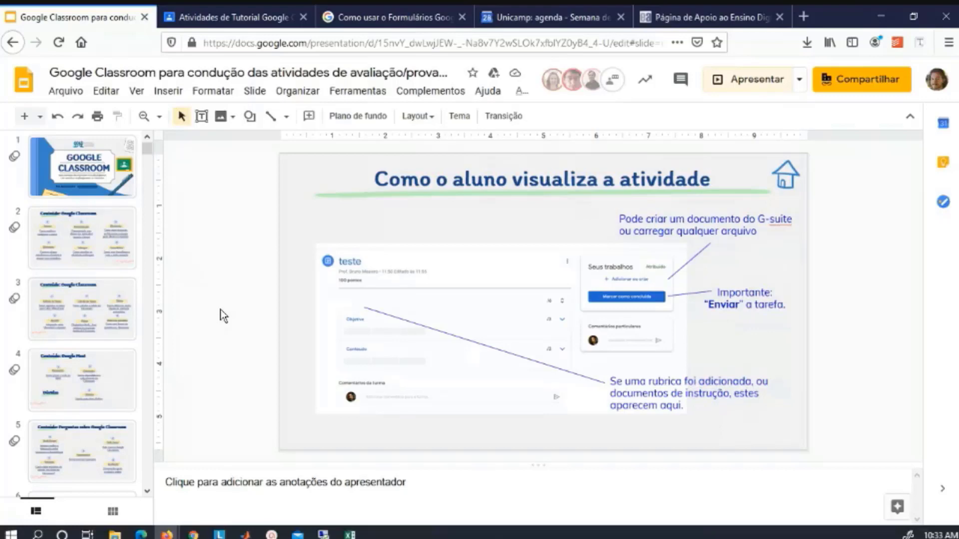
# Go back to the Classroom tab showing the Avaliação assignment and its Avaliação IQ 1 form.
pyautogui.hotkey('ctrl', 'Tab')
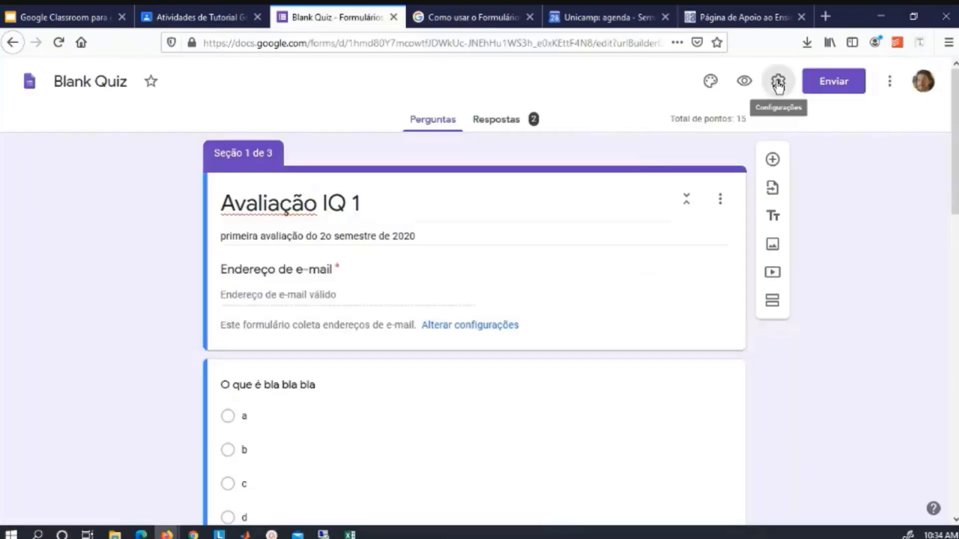
# Open Configurações for the Avaliação IQ 1 quiz to review e-mail collection and response limits.
pyautogui.click(778, 81)
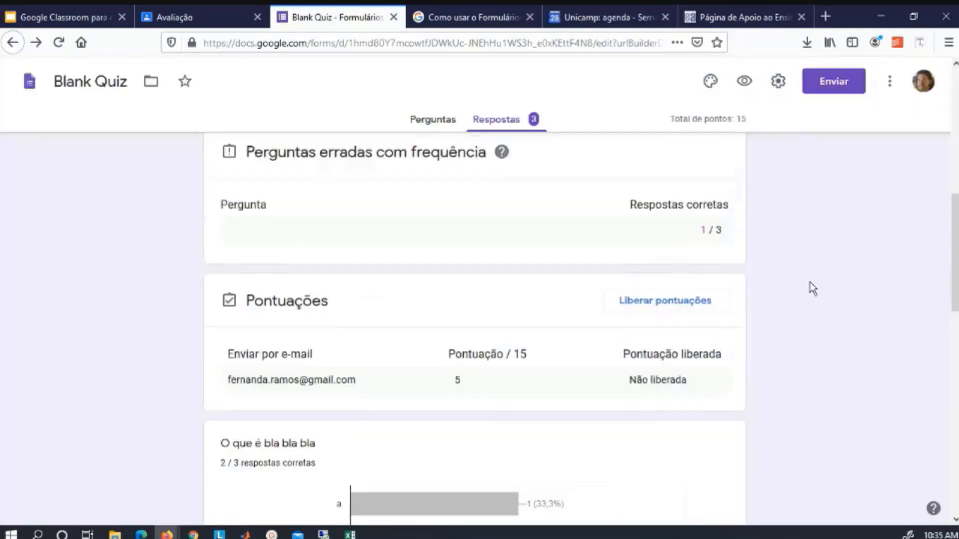
# Review the quiz responses one respondent at a time in the Individual view.
pyautogui.scroll(-2, 813, 288)
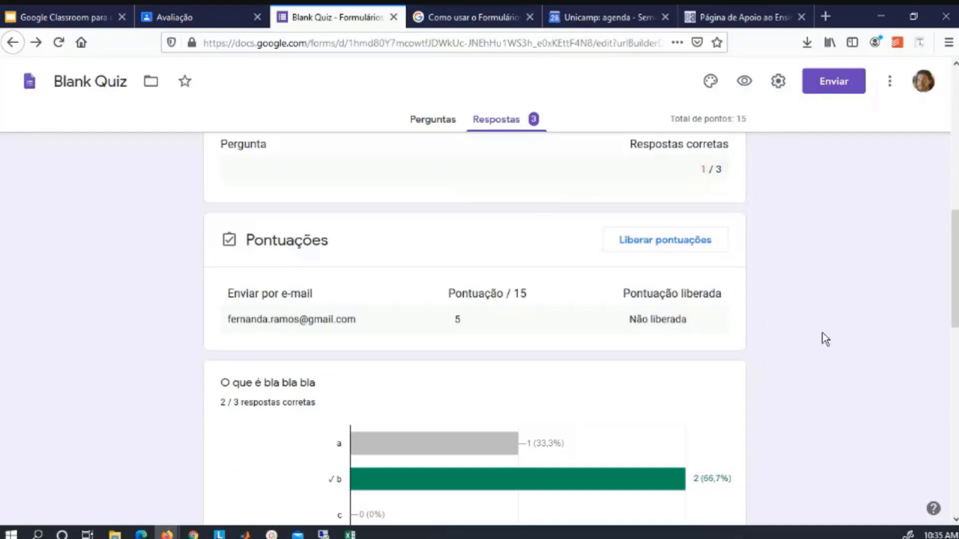
pyautogui.scroll(5, 794, 308)
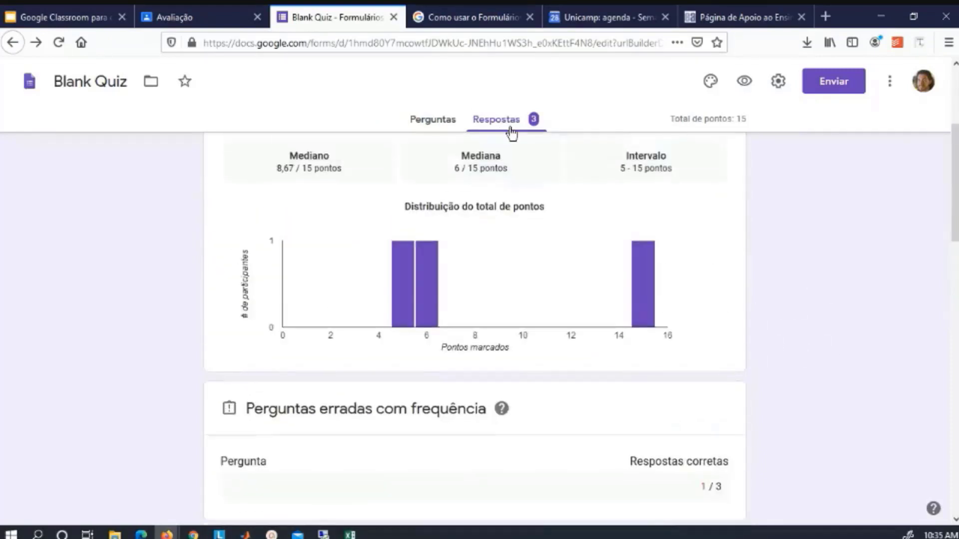
pyautogui.scroll(4, 828, 235)
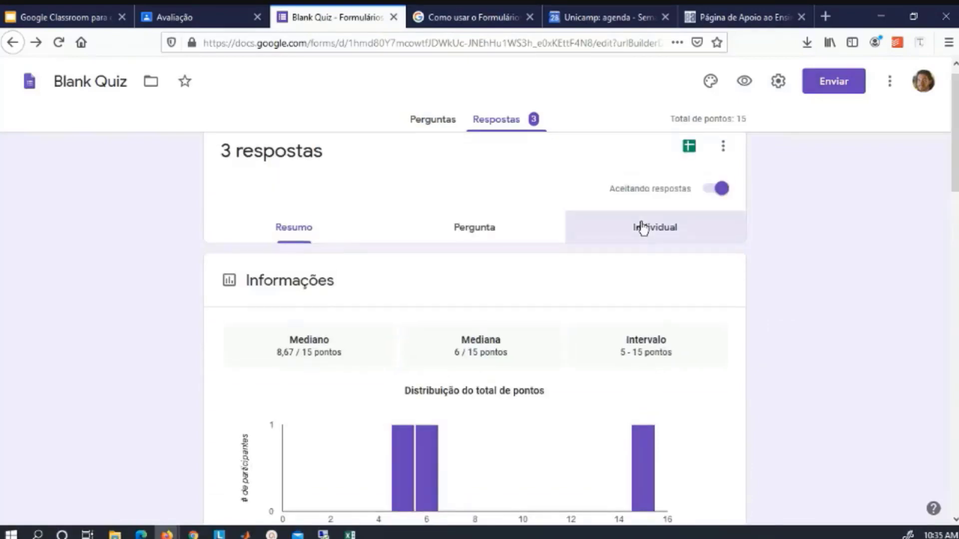
pyautogui.click(643, 226)
pyautogui.scroll(-2, 803, 353)
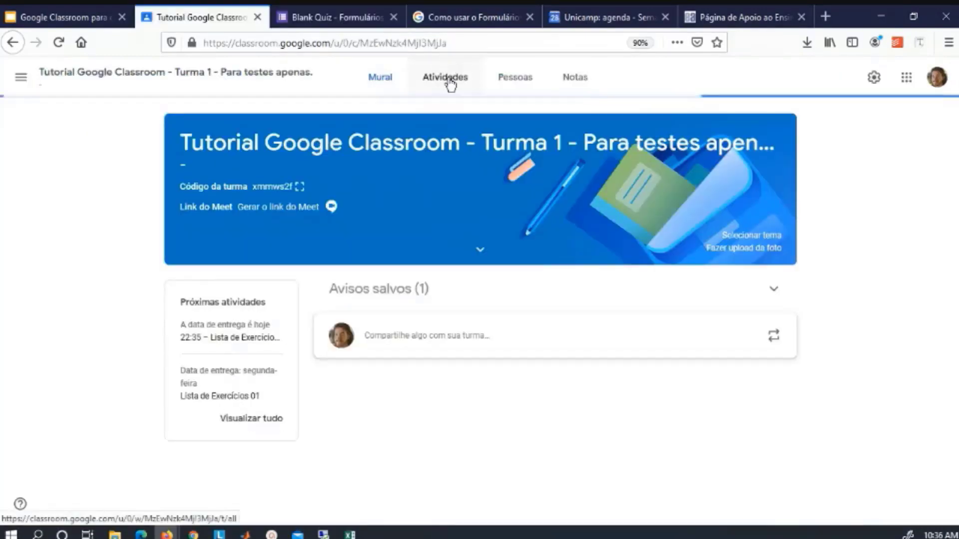
# In Liberar pontuação, deselect everyone, select only the submitted student, then back out.
pyautogui.click(451, 84)
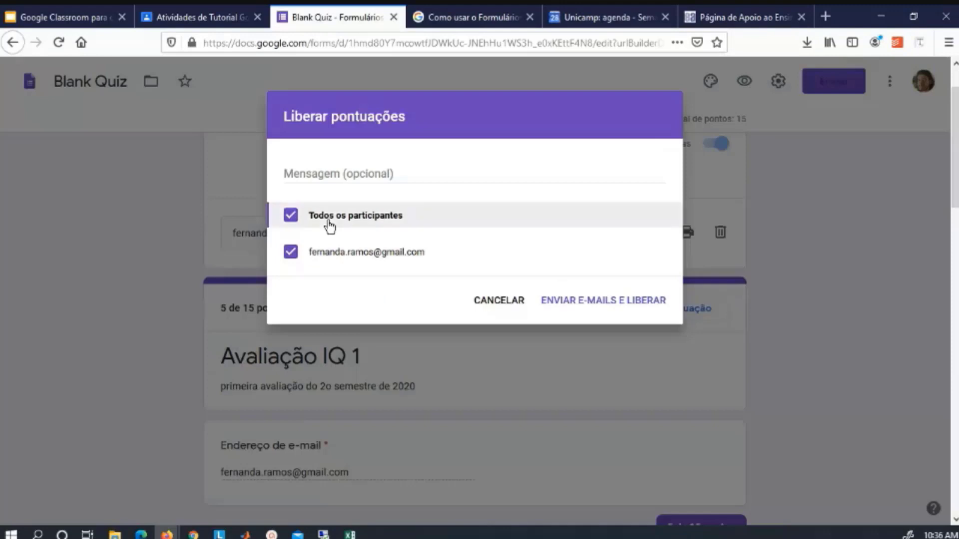
pyautogui.click(327, 220)
pyautogui.click(333, 261)
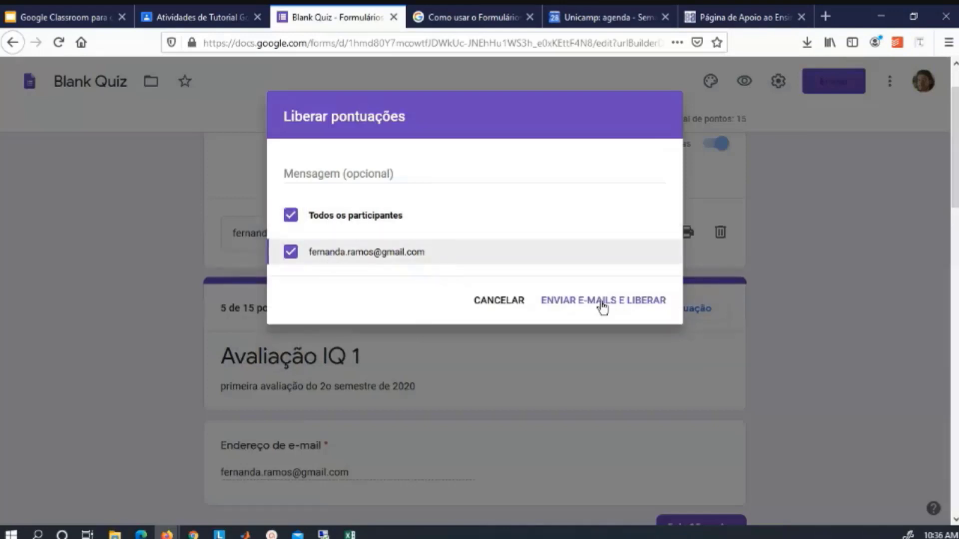
pyautogui.click(484, 301)
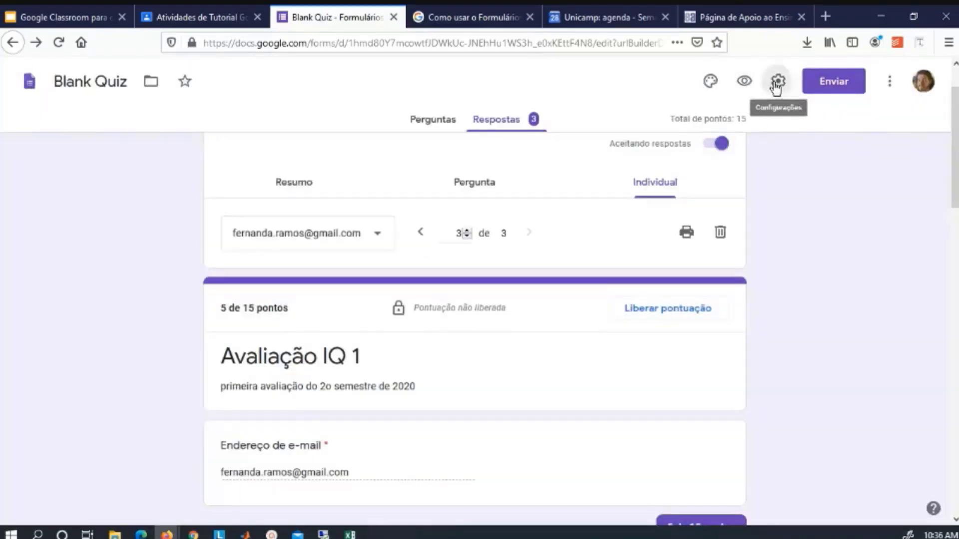
# Check the Testes options in the quiz's Configurações and save them.
pyautogui.click(777, 82)
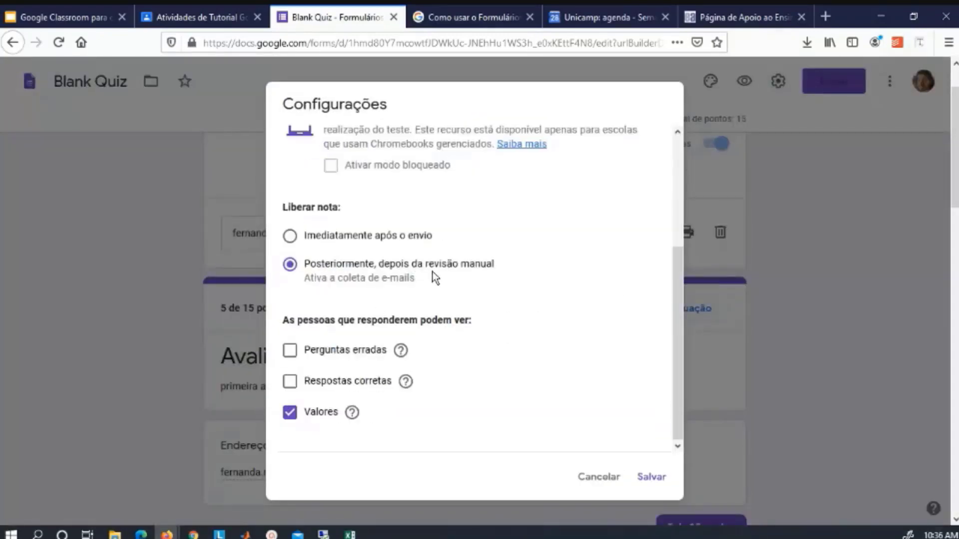
pyautogui.click(655, 477)
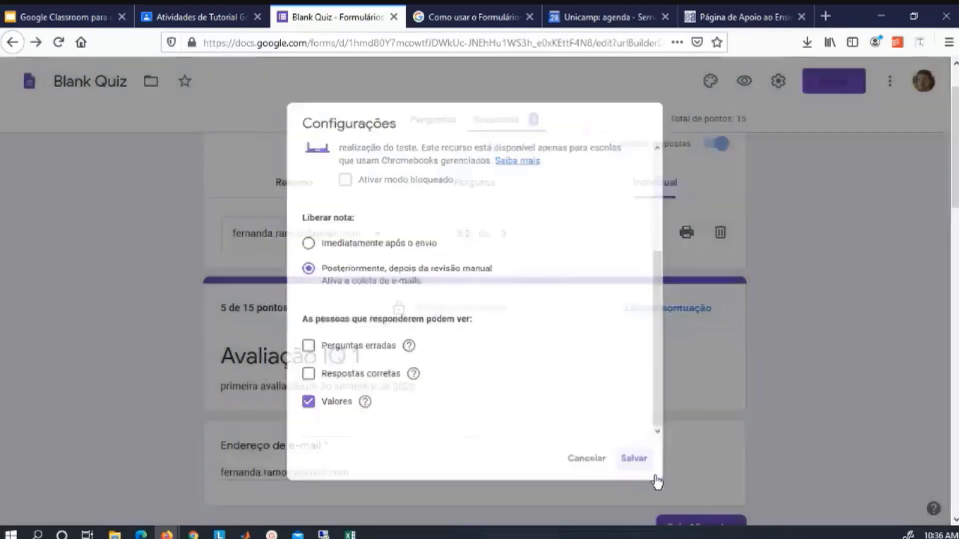
pyautogui.scroll(-6, 657, 364)
pyautogui.scroll(4, 658, 365)
pyautogui.scroll(1, 665, 325)
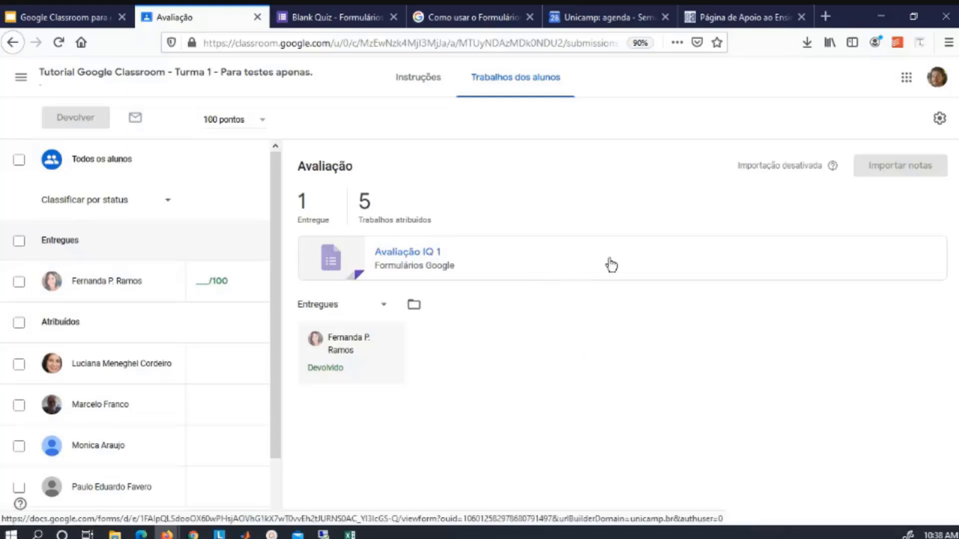
# Confirm the released score in the responses options menu, then raise the presentation window.
pyautogui.click(351, 7)
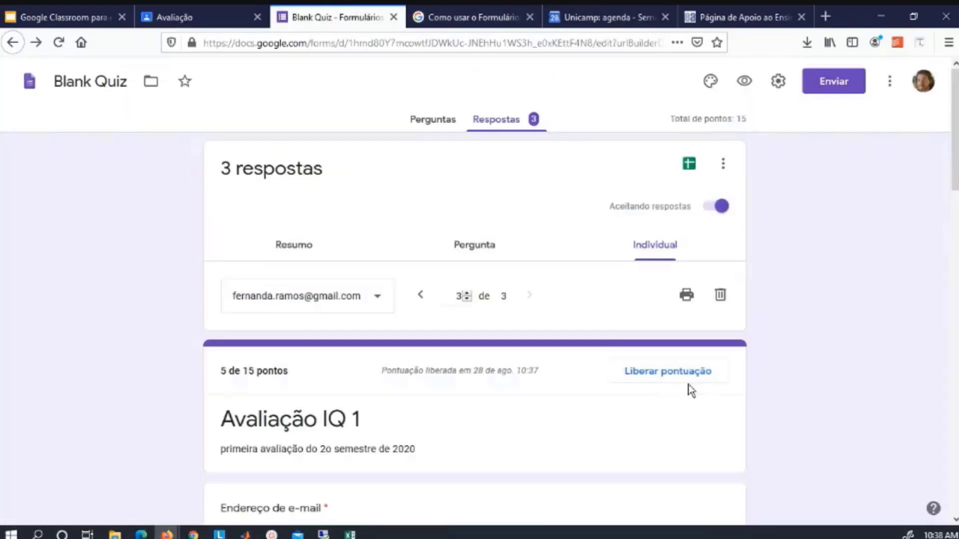
pyautogui.scroll(-2, 792, 332)
pyautogui.scroll(2, 794, 331)
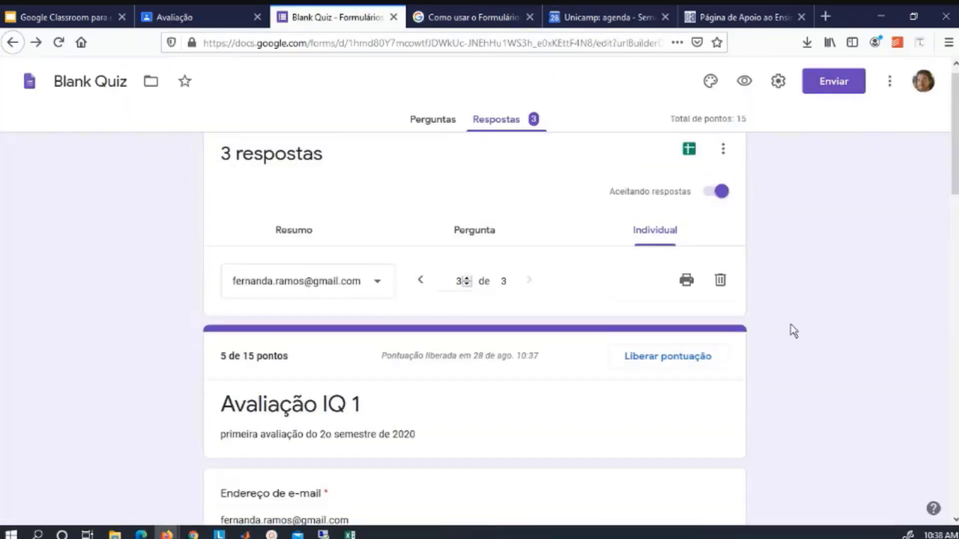
pyautogui.scroll(-5, 794, 332)
pyautogui.scroll(5, 794, 331)
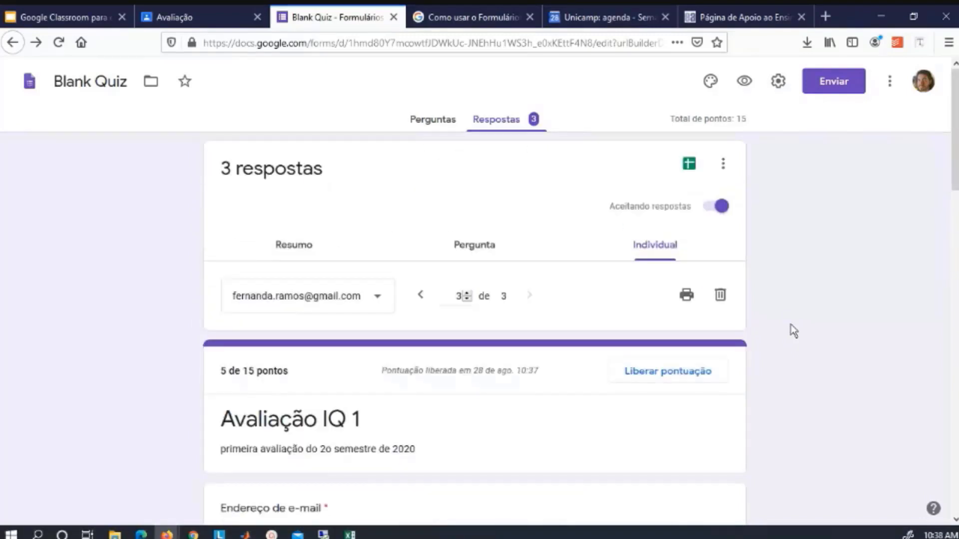
pyautogui.click(722, 174)
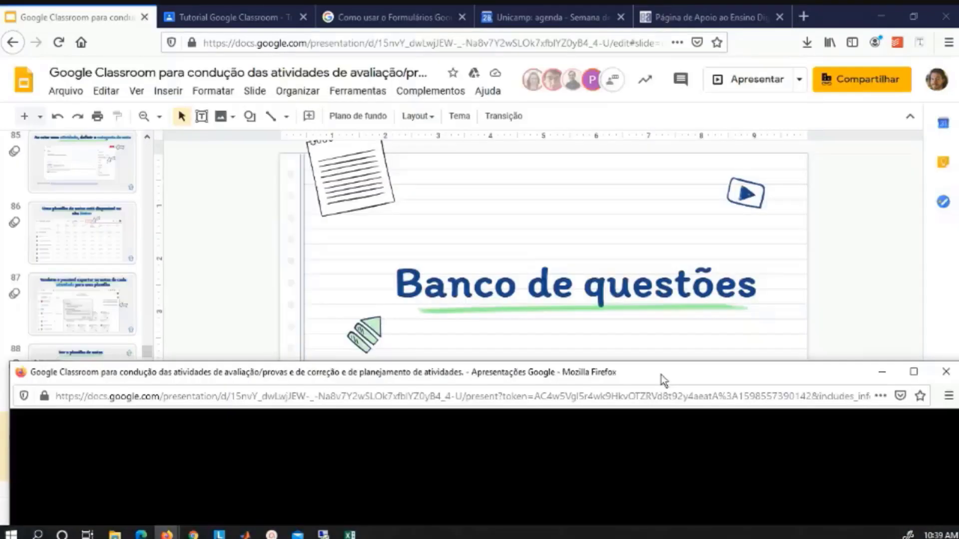
pyautogui.moveTo(660, 380); pyautogui.dragTo(665, 19)
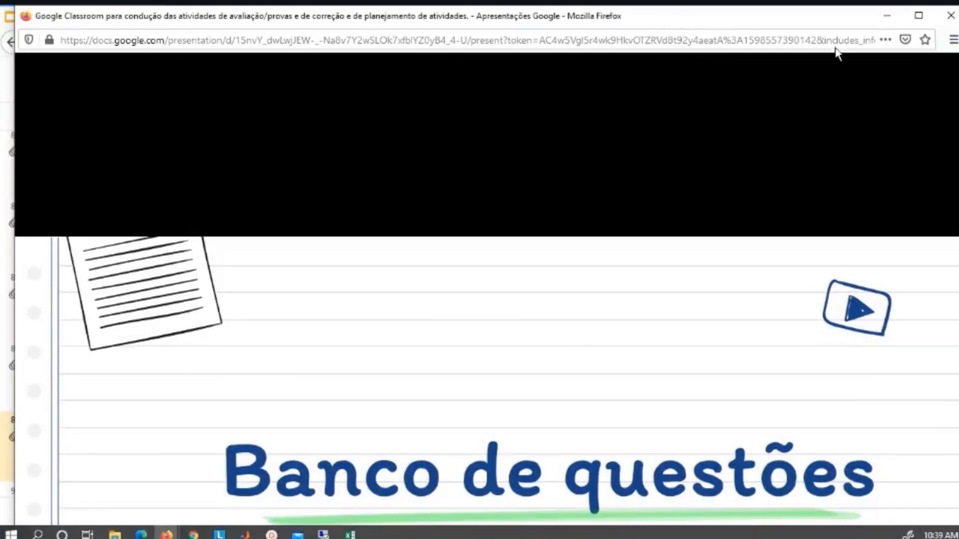
# Maximize the presentation window so the 'Banco de questões' slide fills the screen.
pyautogui.click(919, 16)
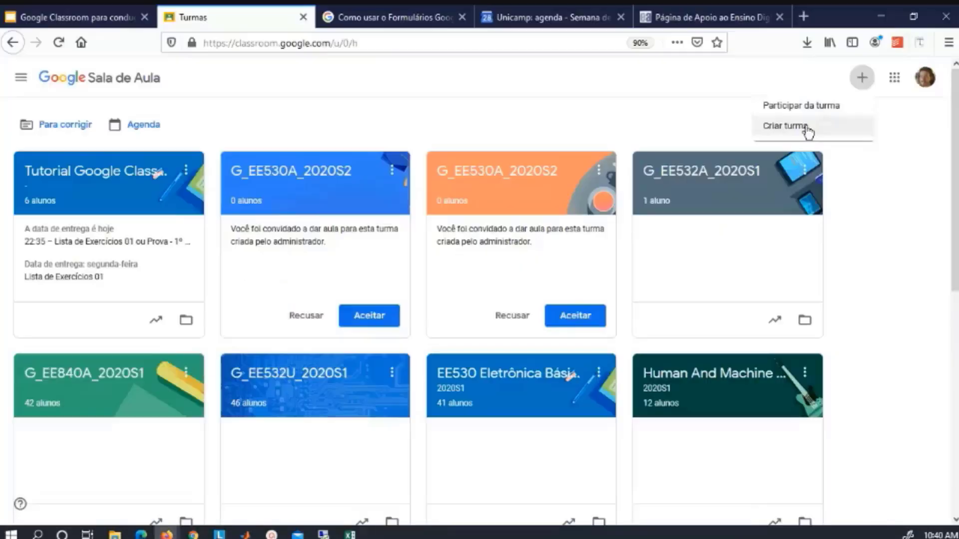
# Cancel Criar turma, enlarge the Tutorial class code, and copy the class invite link.
pyautogui.click(802, 129)
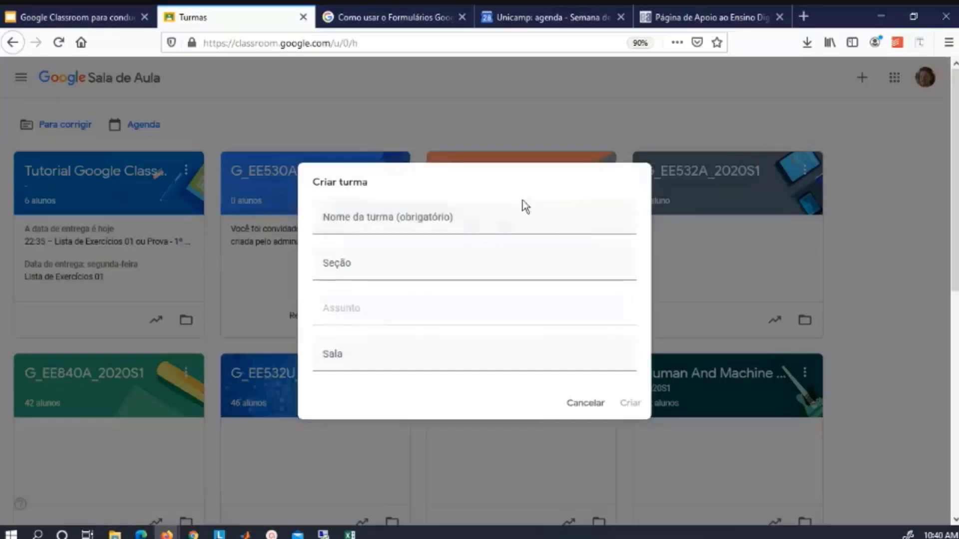
pyautogui.click(577, 408)
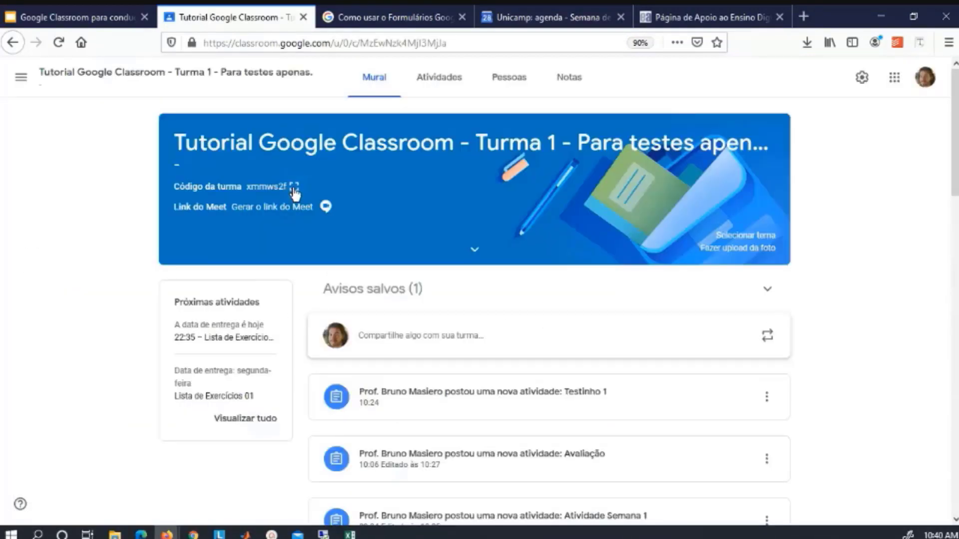
pyautogui.click(294, 187)
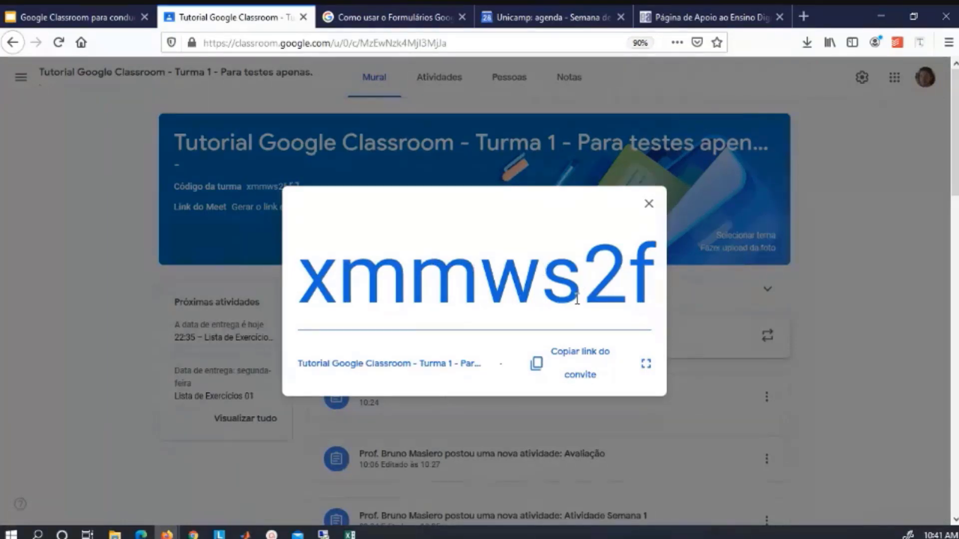
pyautogui.click(564, 356)
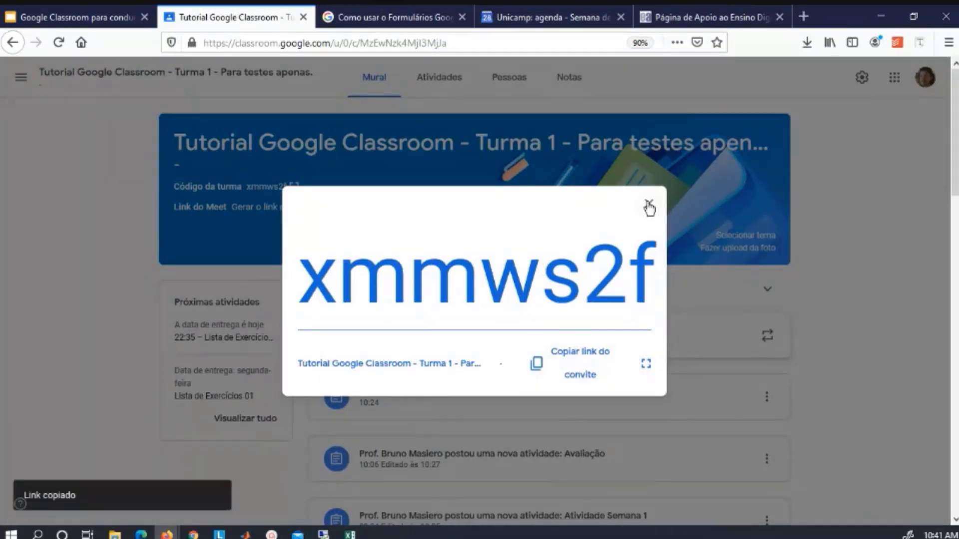
pyautogui.click(649, 203)
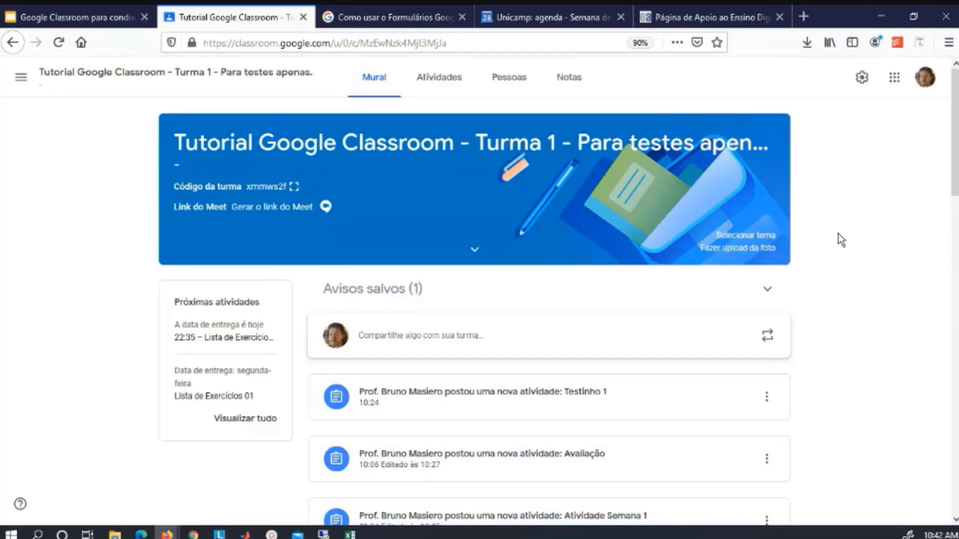
# Present slide 90, 'Banco de Questões', and move the presentation window higher.
pyautogui.hotkey('ctrl', 'pageup')
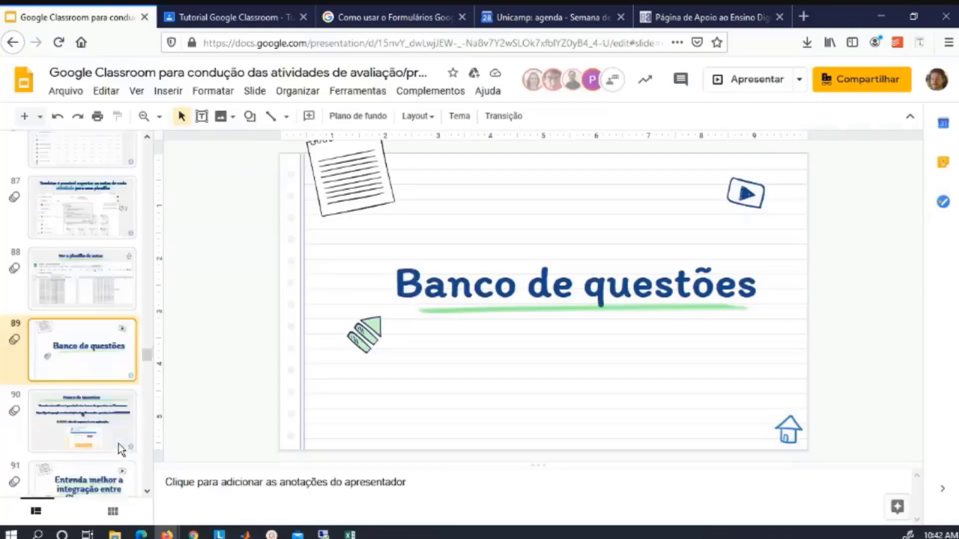
pyautogui.click(118, 421)
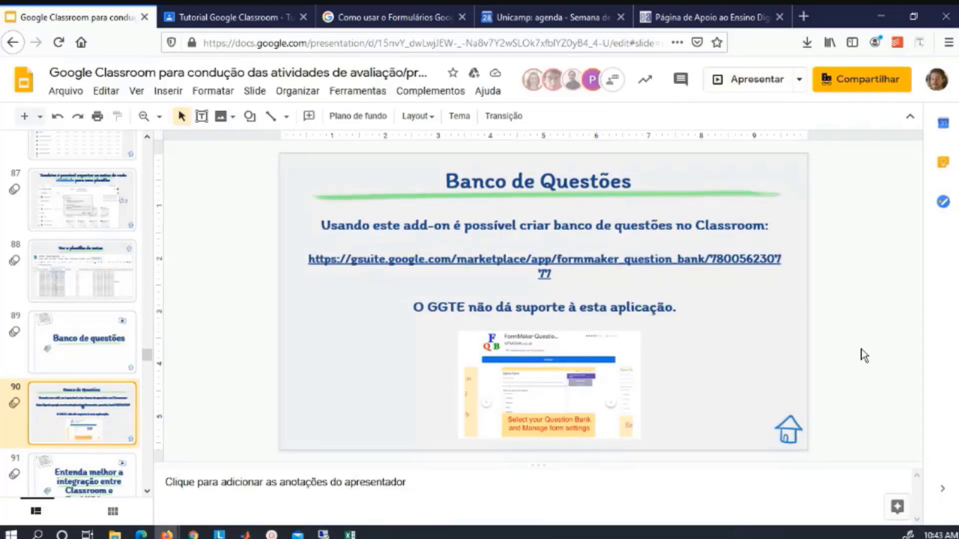
pyautogui.click(746, 79)
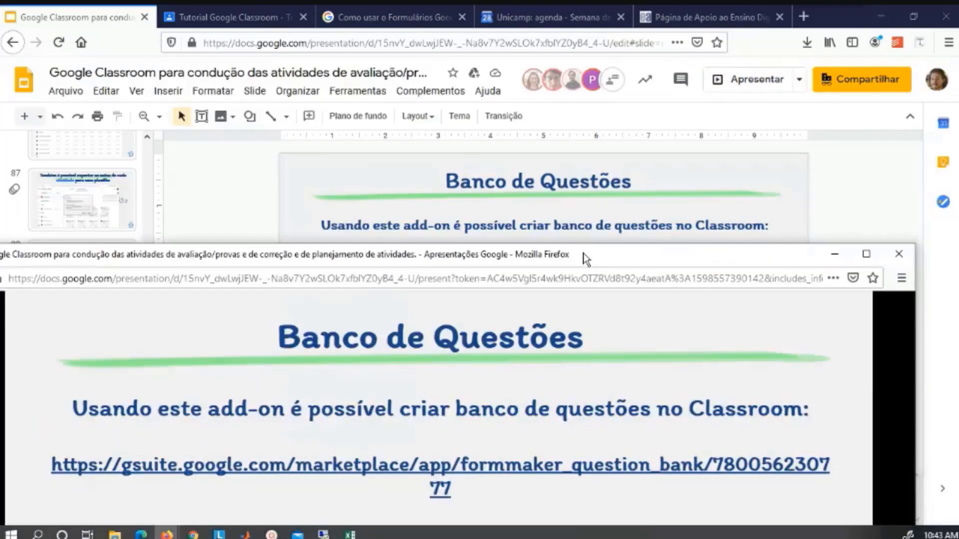
pyautogui.moveTo(582, 255); pyautogui.dragTo(606, 65)
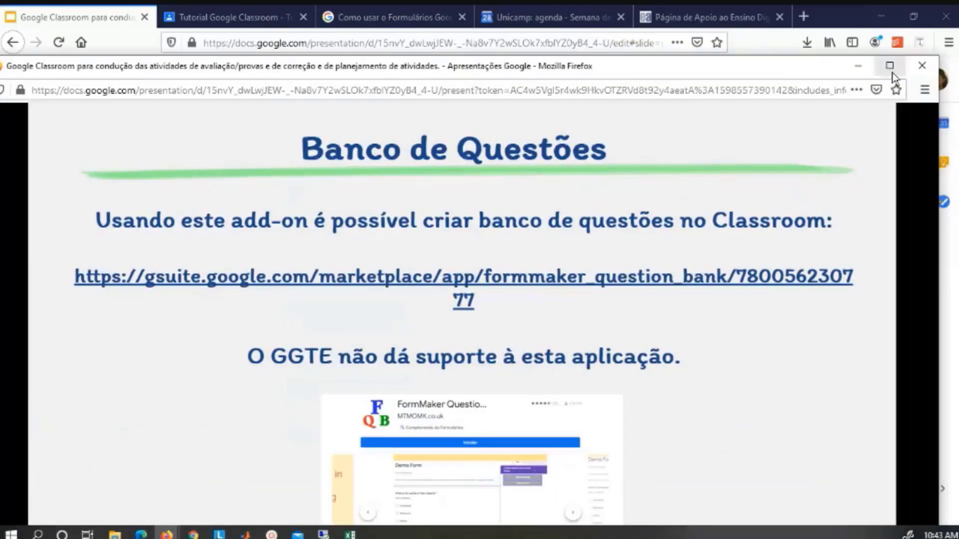